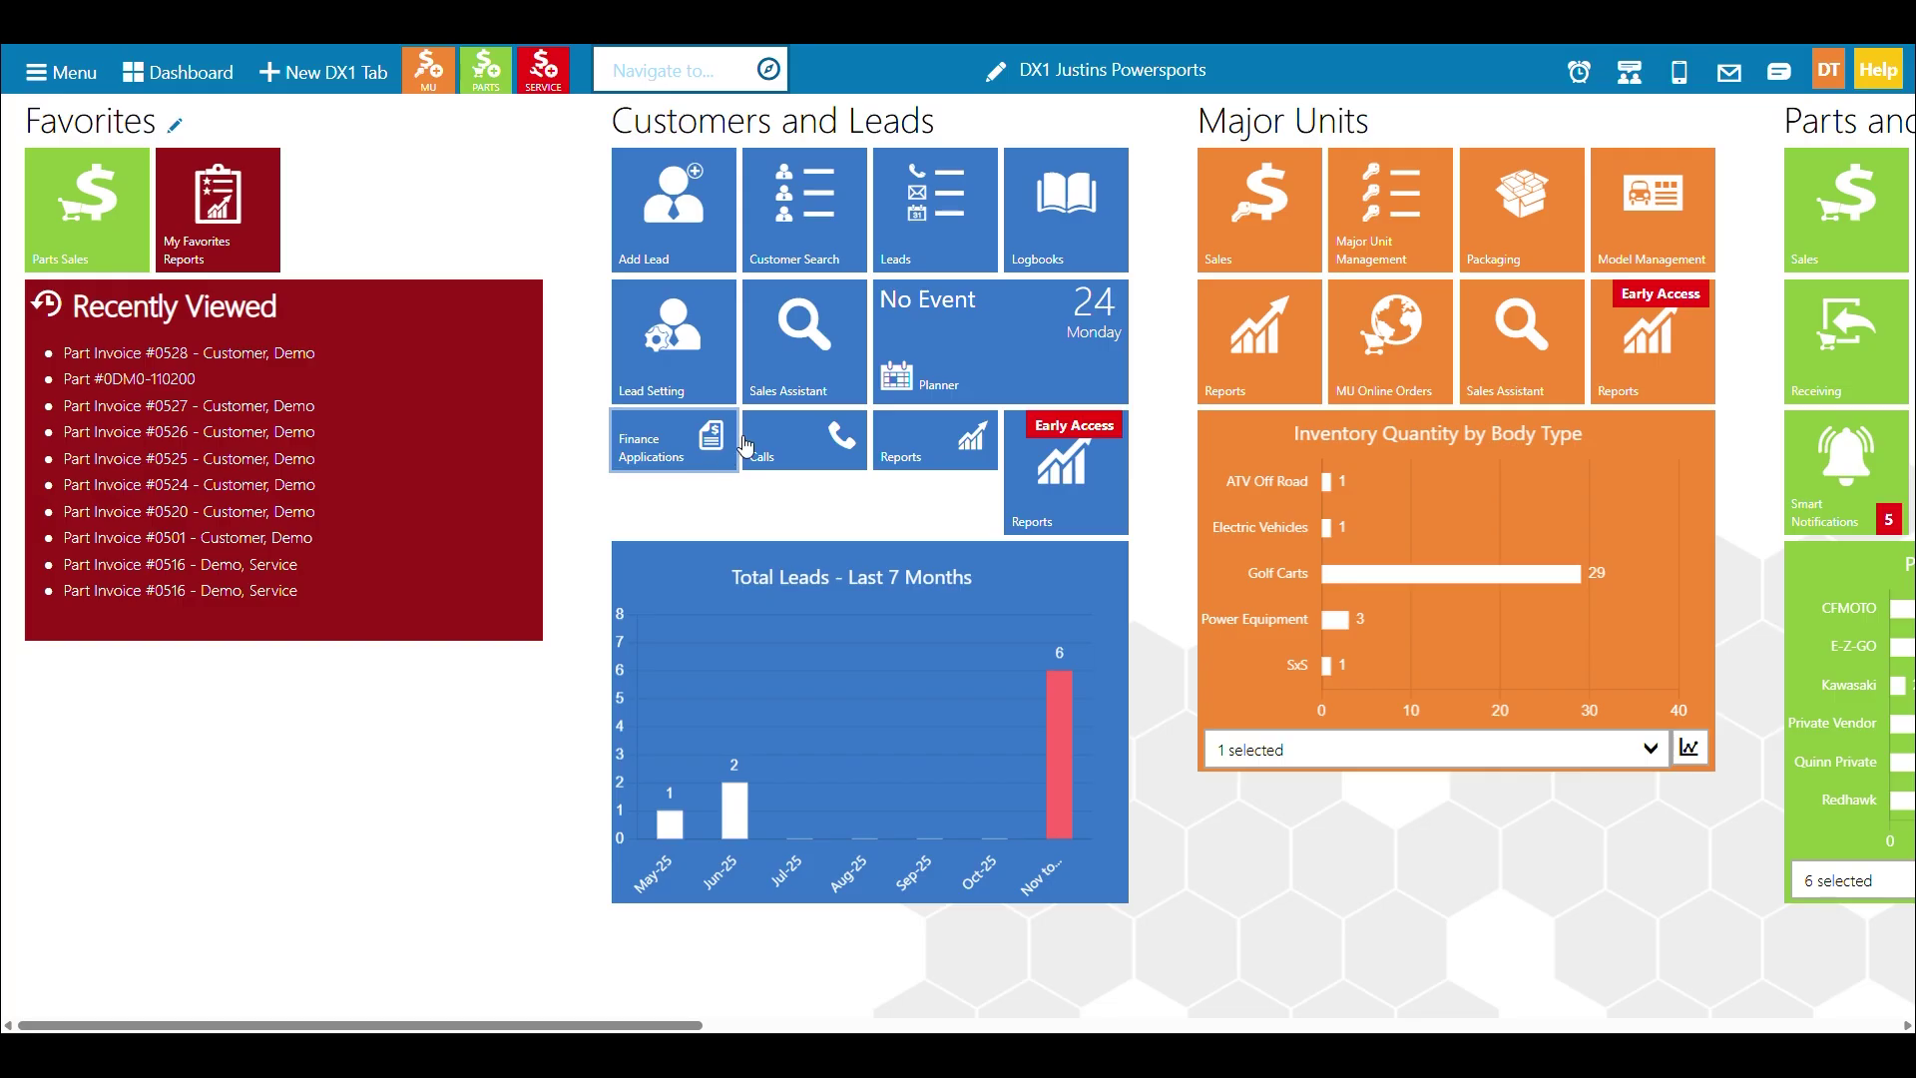
Open the parts Inventory Management page from the Parts and Accessories section of the dashboard
{"action": "scroll", "coordinate": [745, 446], "scroll_direction": "right", "scroll_amount": 5}
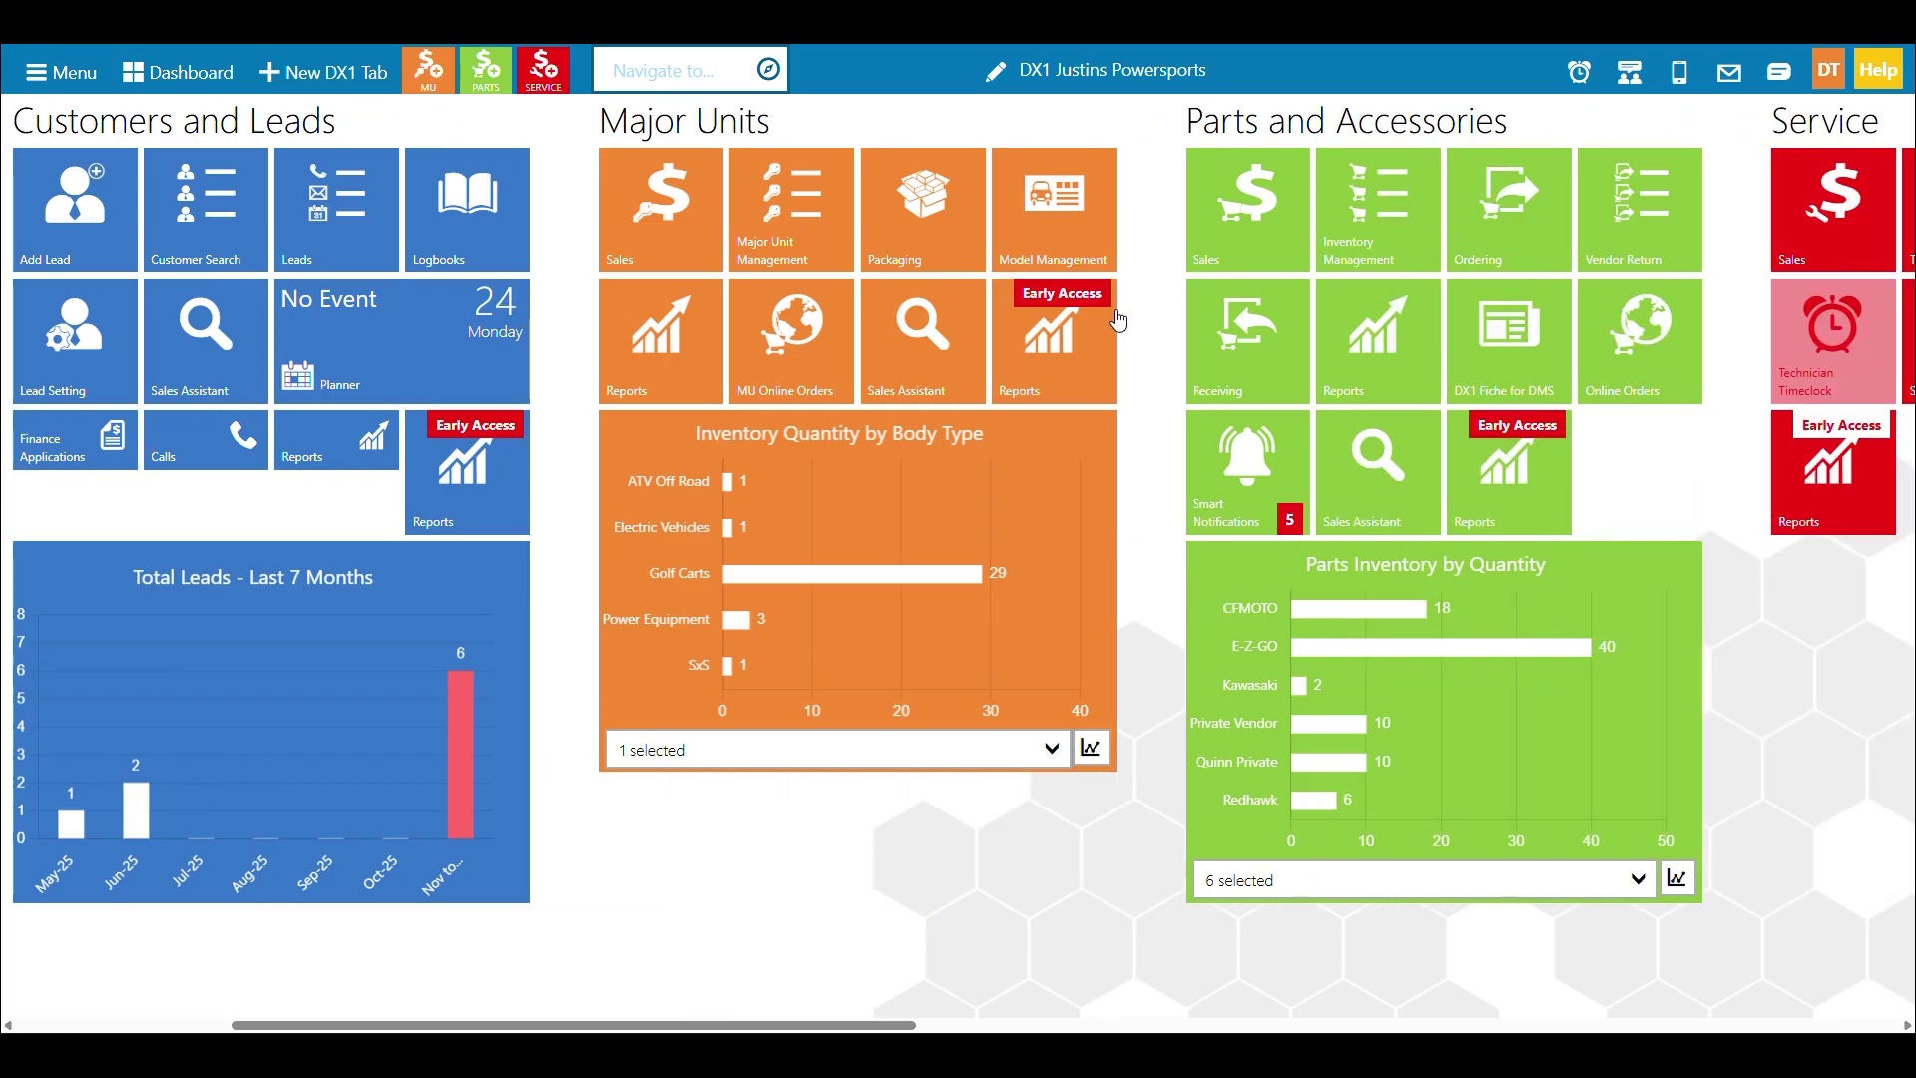
{"action": "scroll", "coordinate": [1063, 313], "scroll_direction": "right", "scroll_amount": 1}
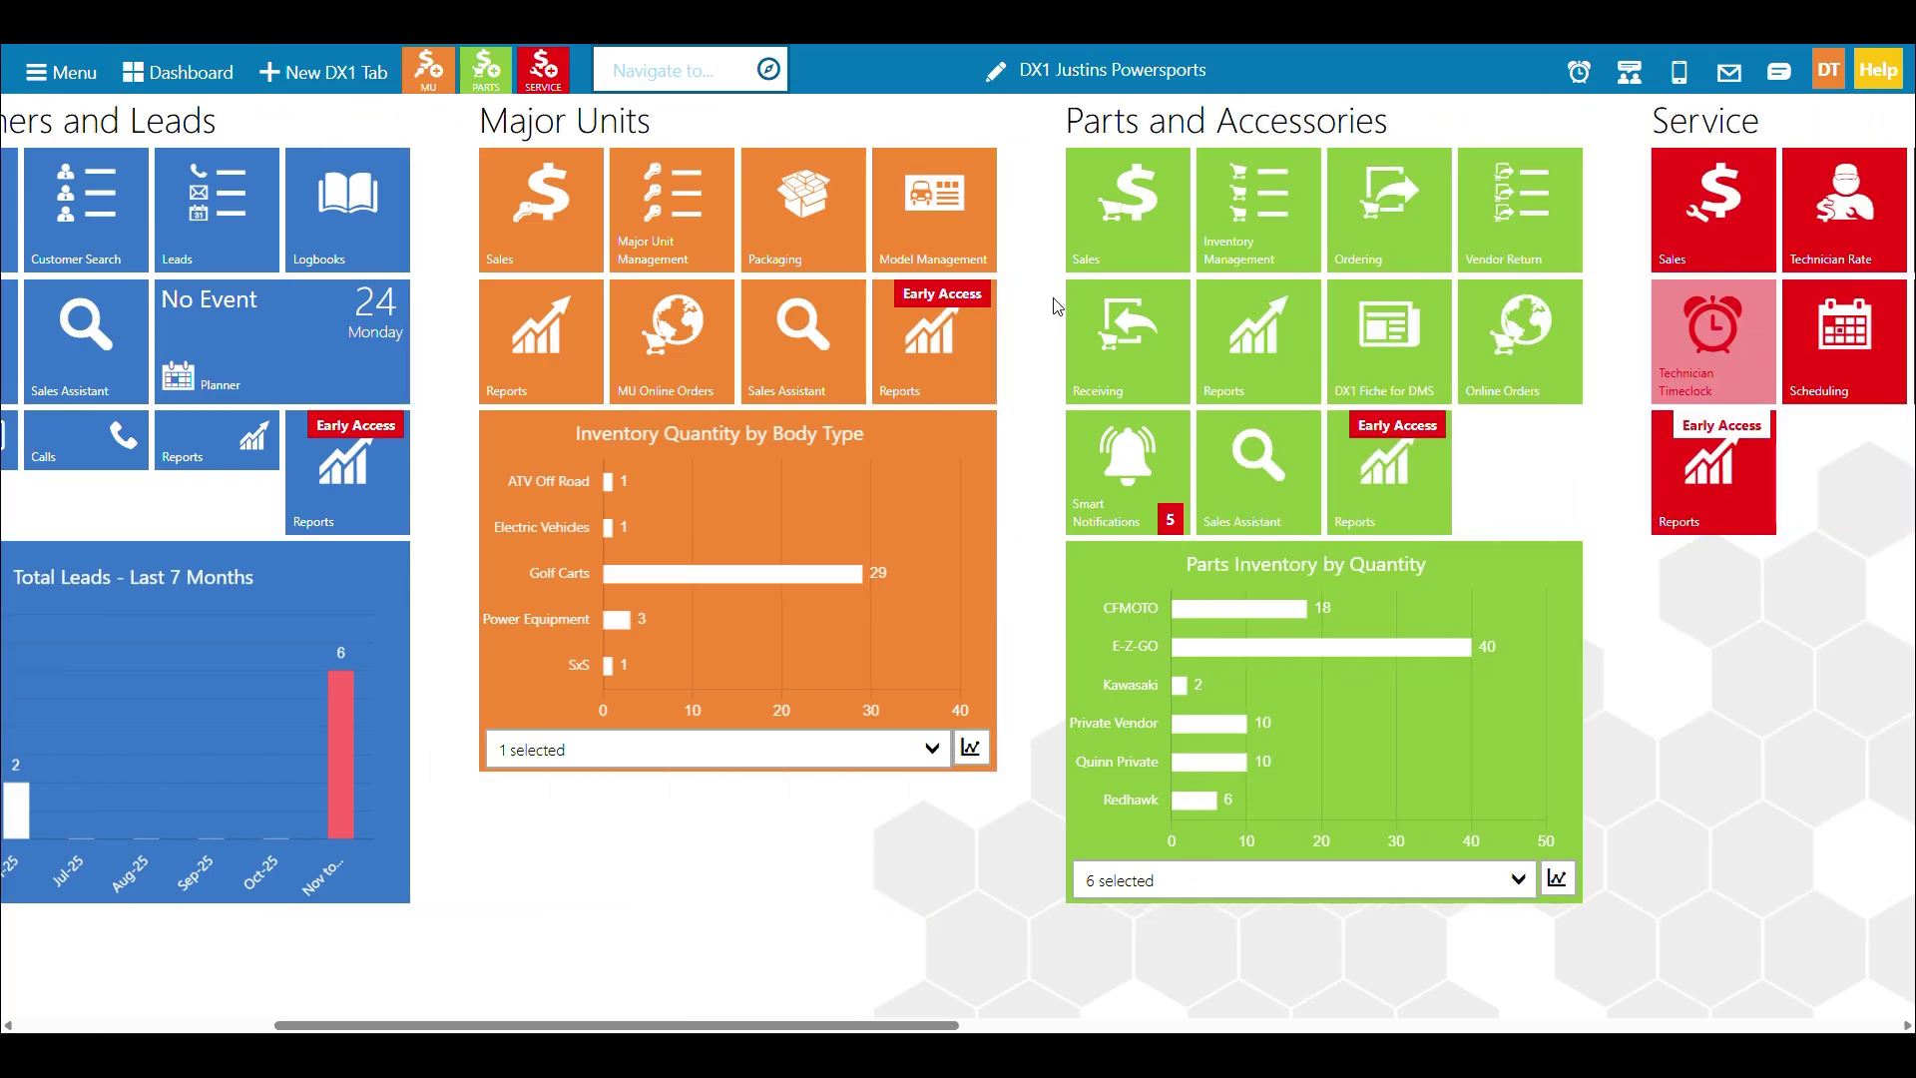
{"action": "left_click", "coordinate": [1251, 249]}
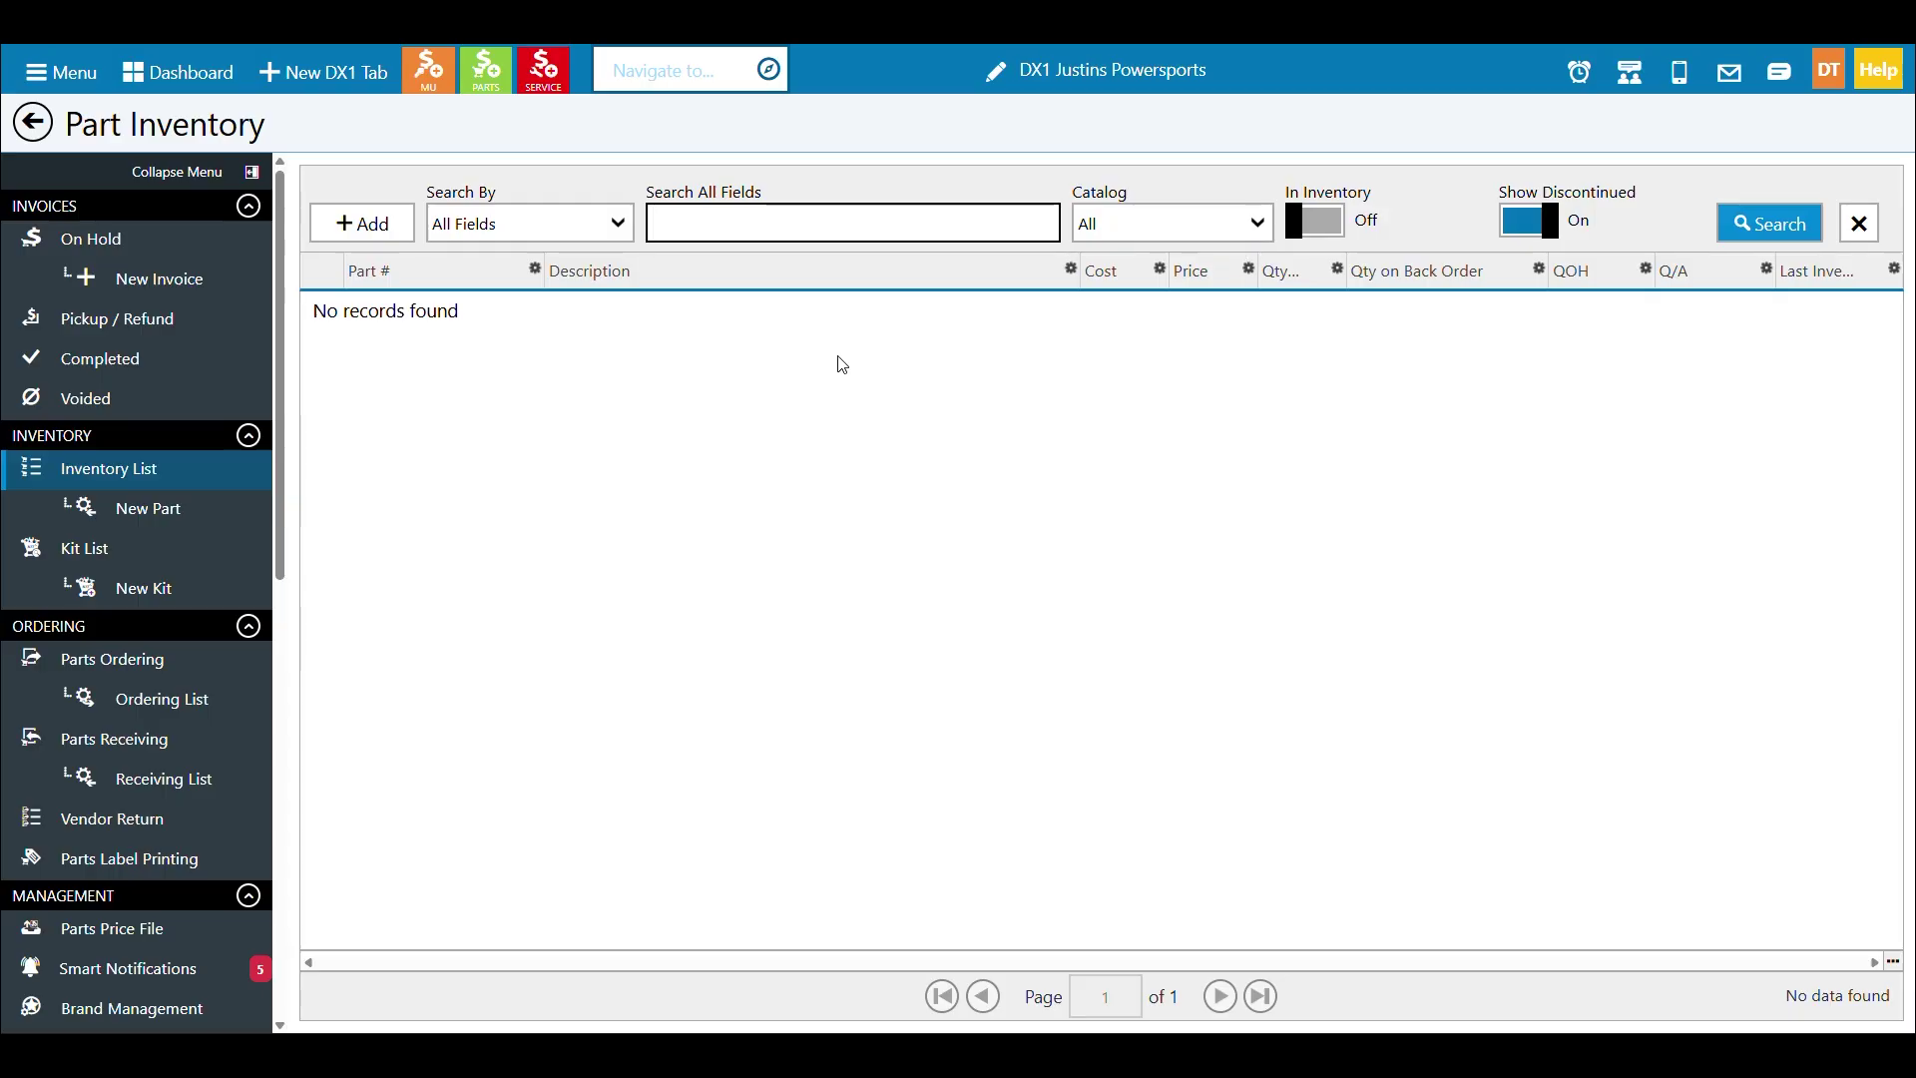
Collapse the sections above Pricing and start a new parts pricing escalator
{"action": "left_click", "coordinate": [248, 206]}
{"action": "left_click", "coordinate": [249, 240]}
{"action": "left_click", "coordinate": [250, 271]}
{"action": "left_click", "coordinate": [263, 297]}
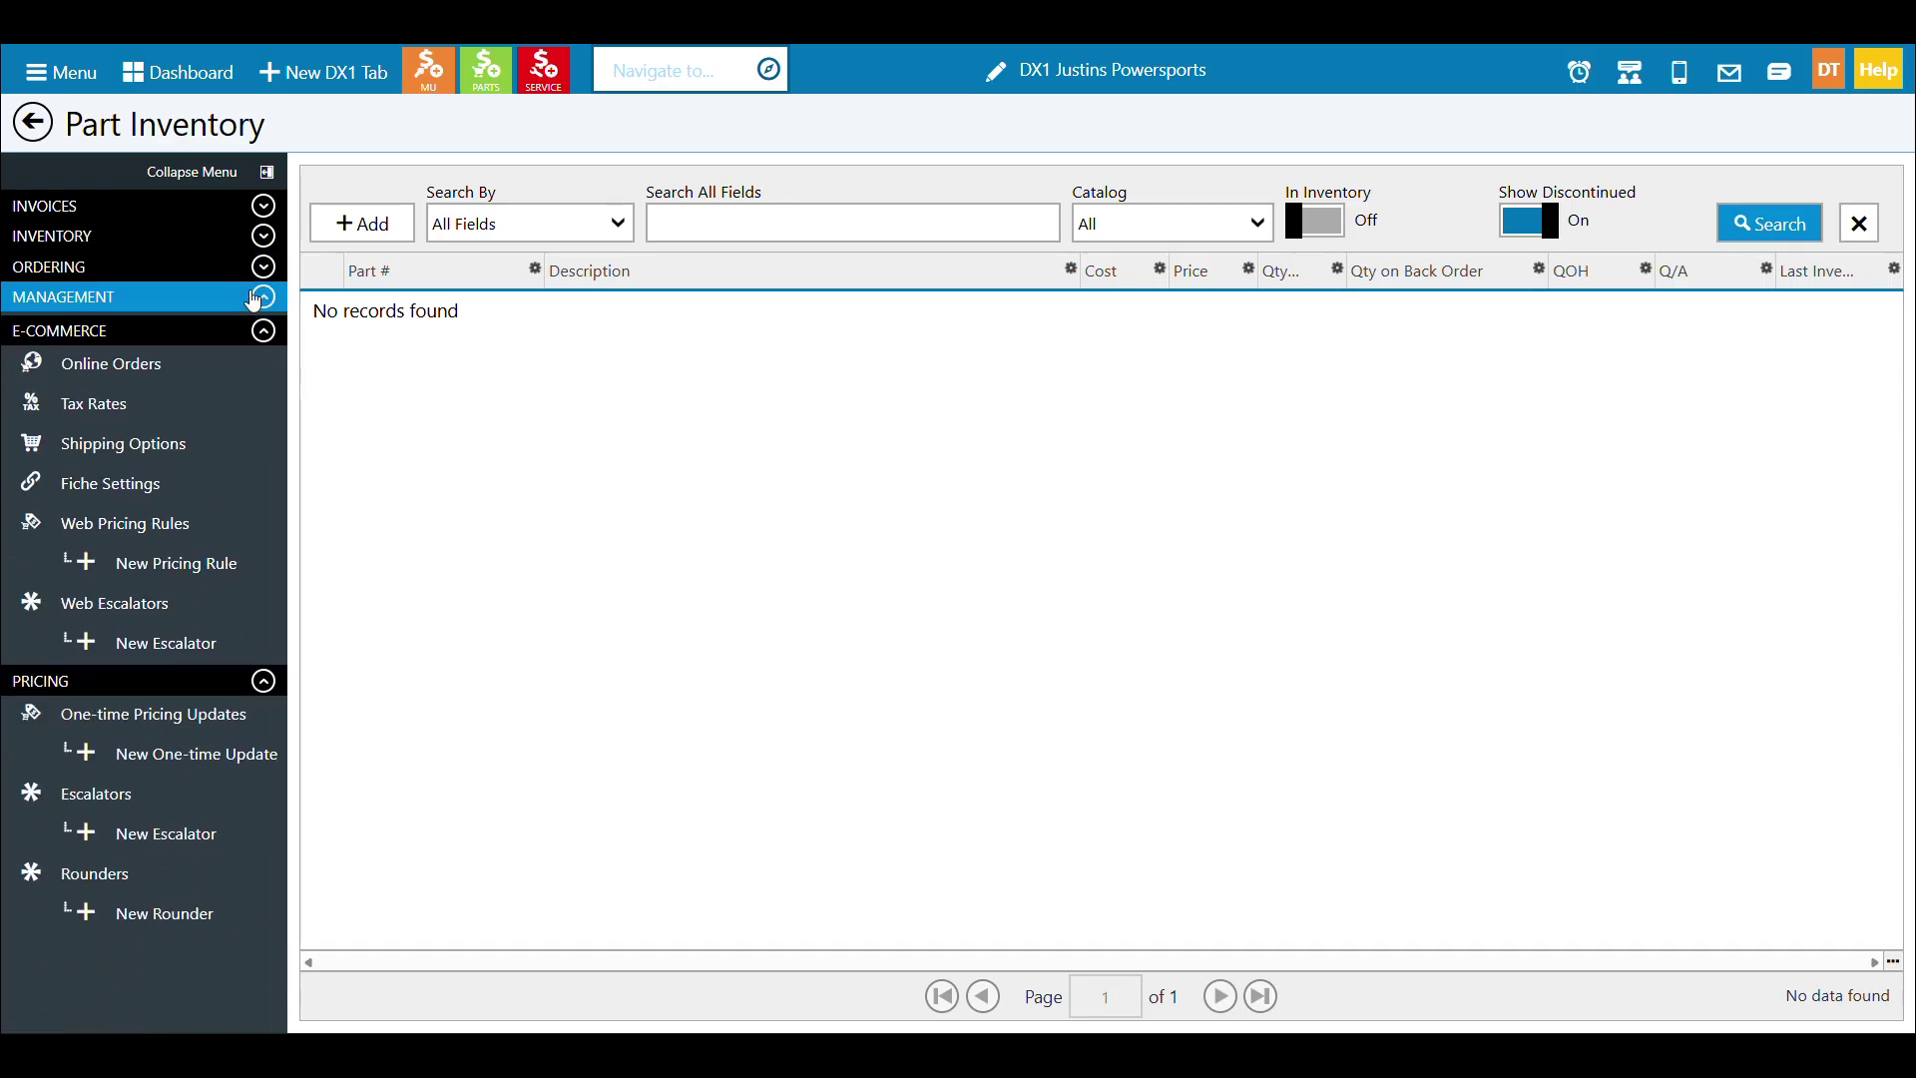
{"action": "left_click", "coordinate": [260, 330]}
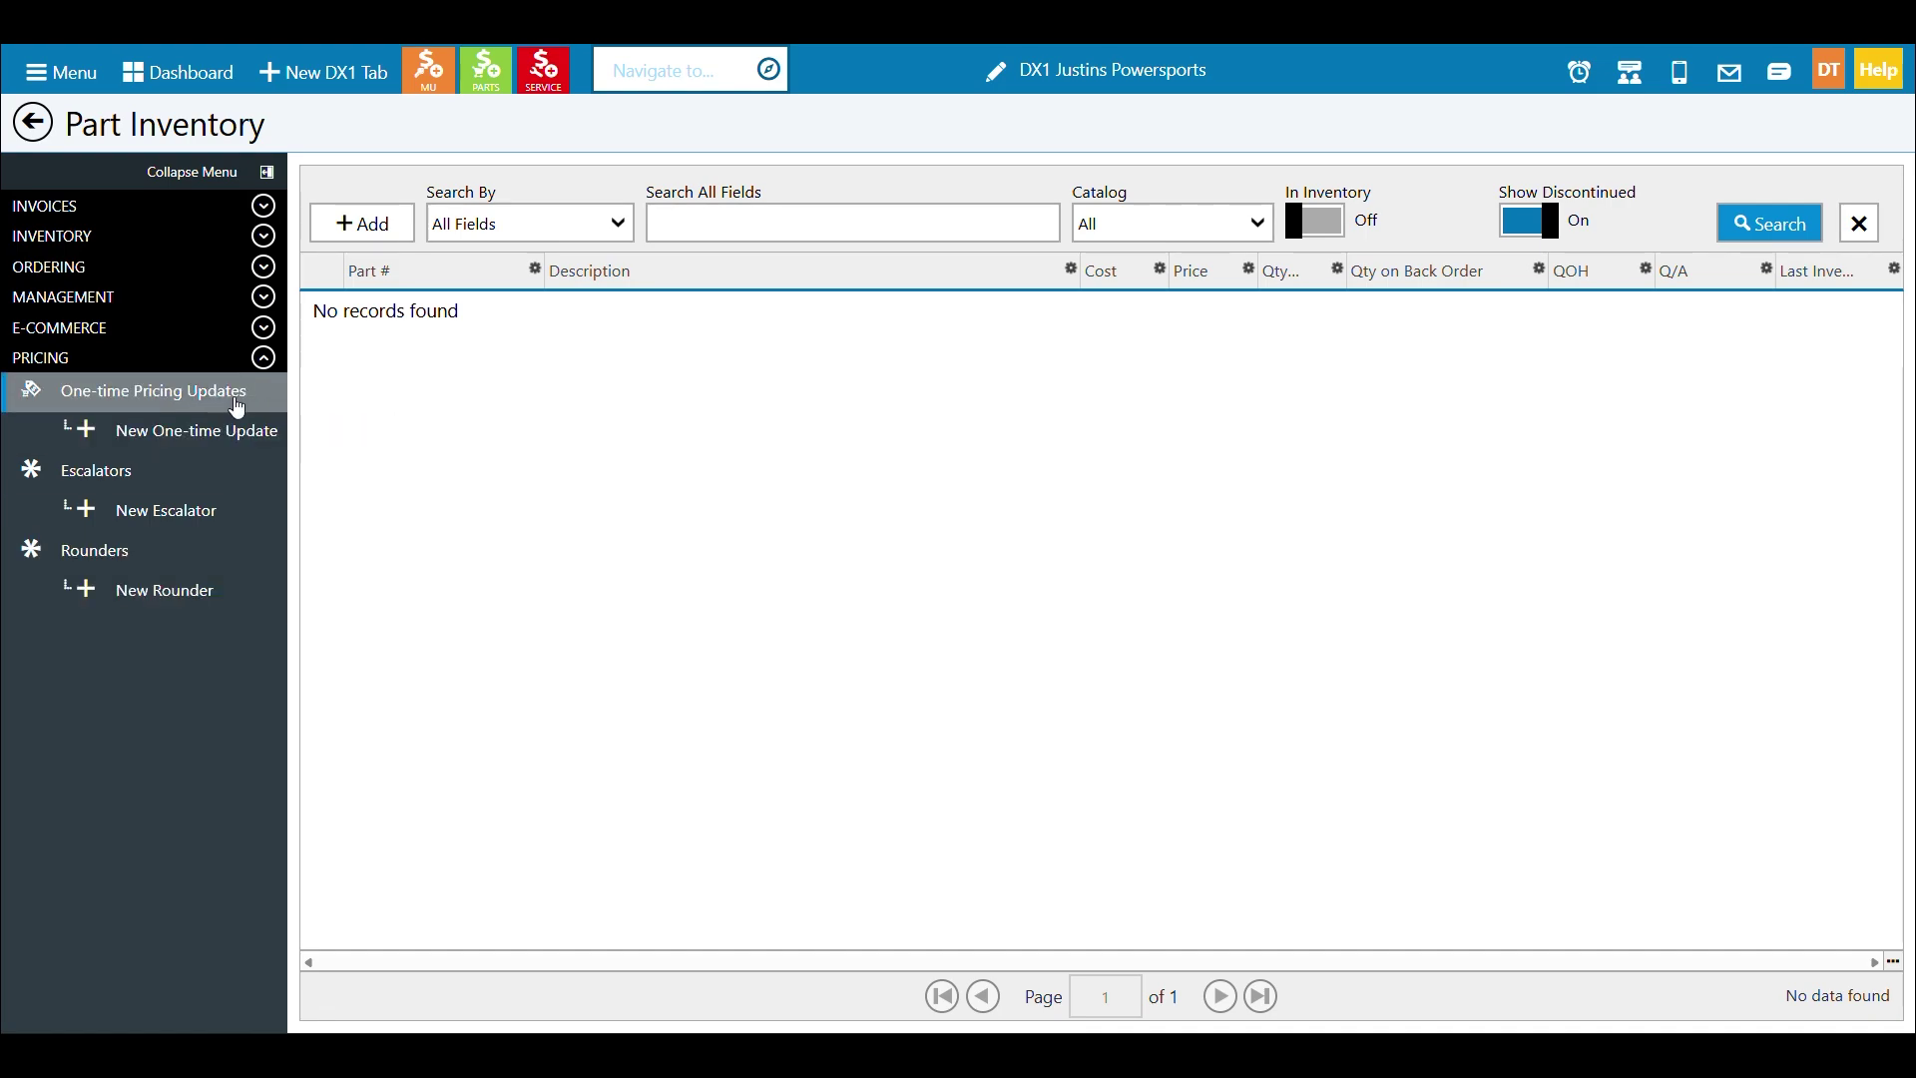
{"action": "left_click", "coordinate": [212, 515]}
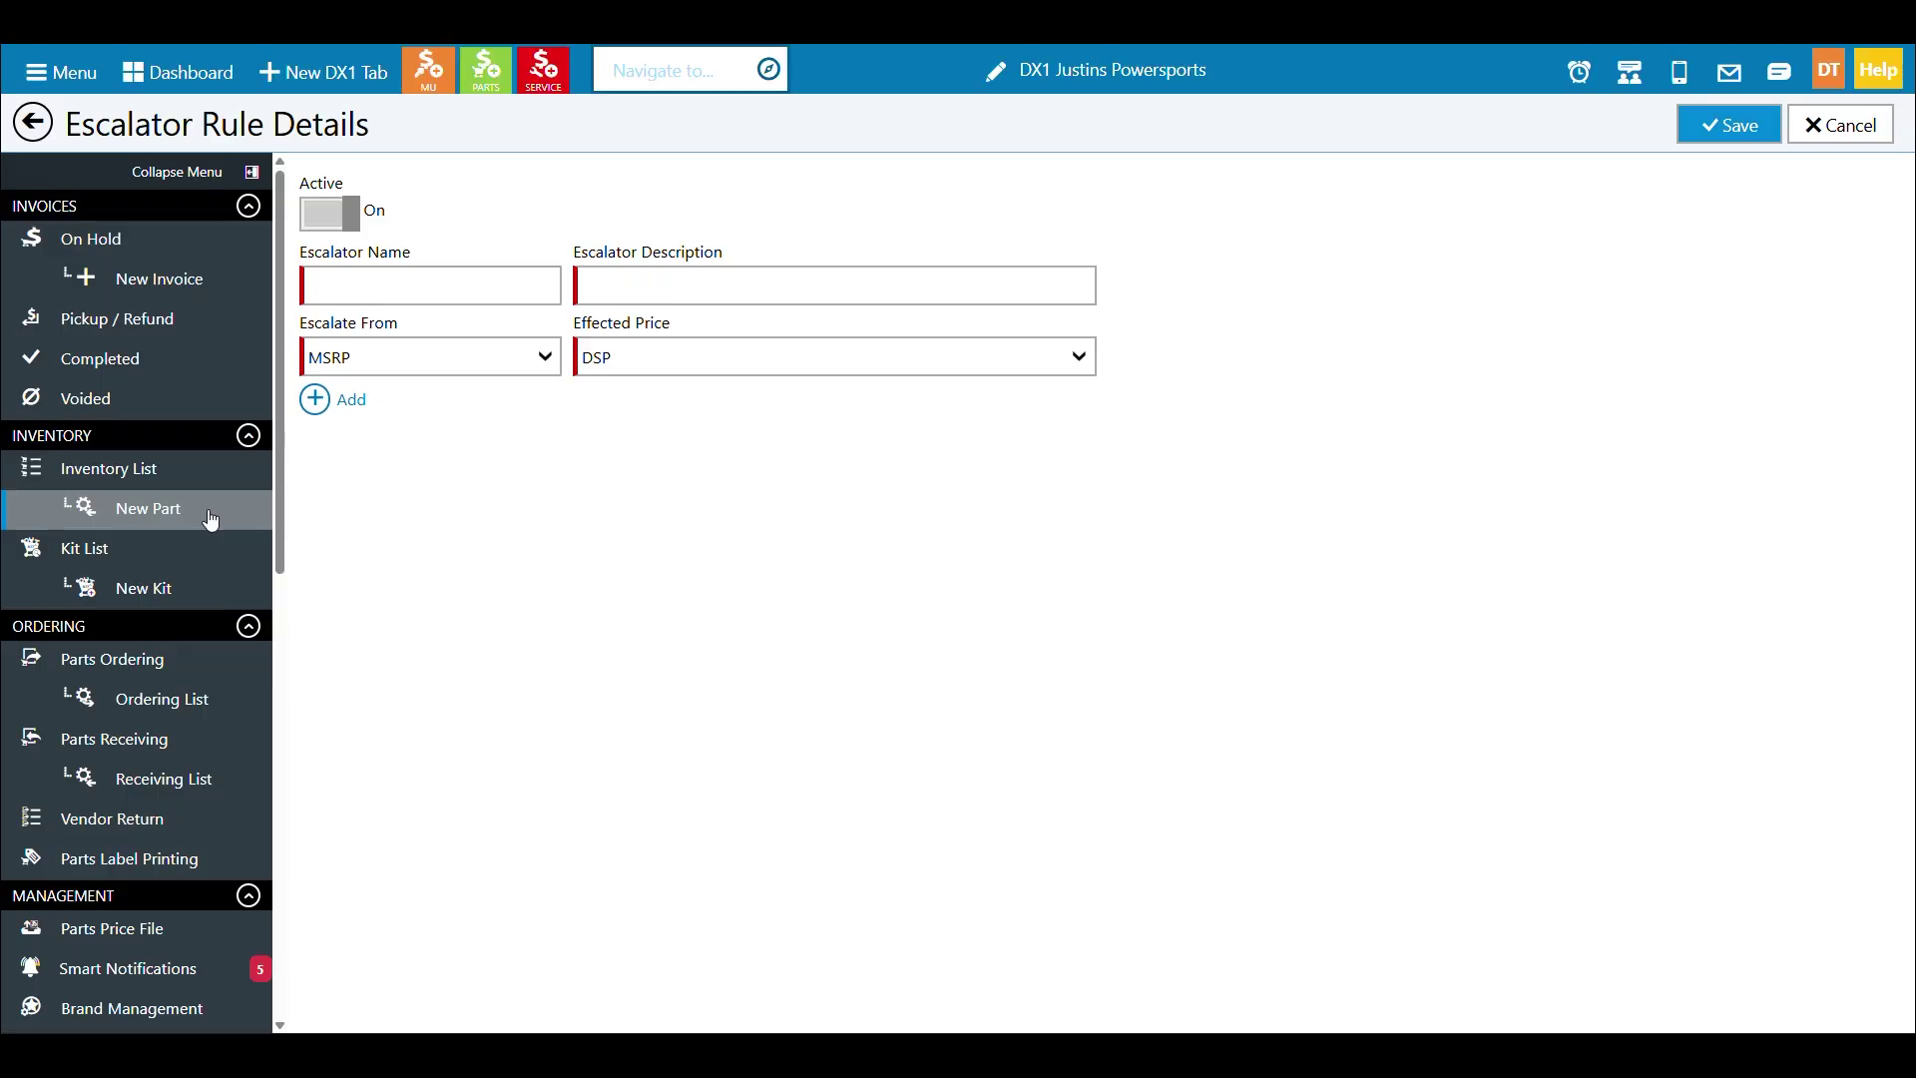
Enter "MSRP + 10% = DSP" as both the escalator's name and its description
{"action": "left_click", "coordinate": [354, 285]}
{"action": "type", "text": "MSRP"}
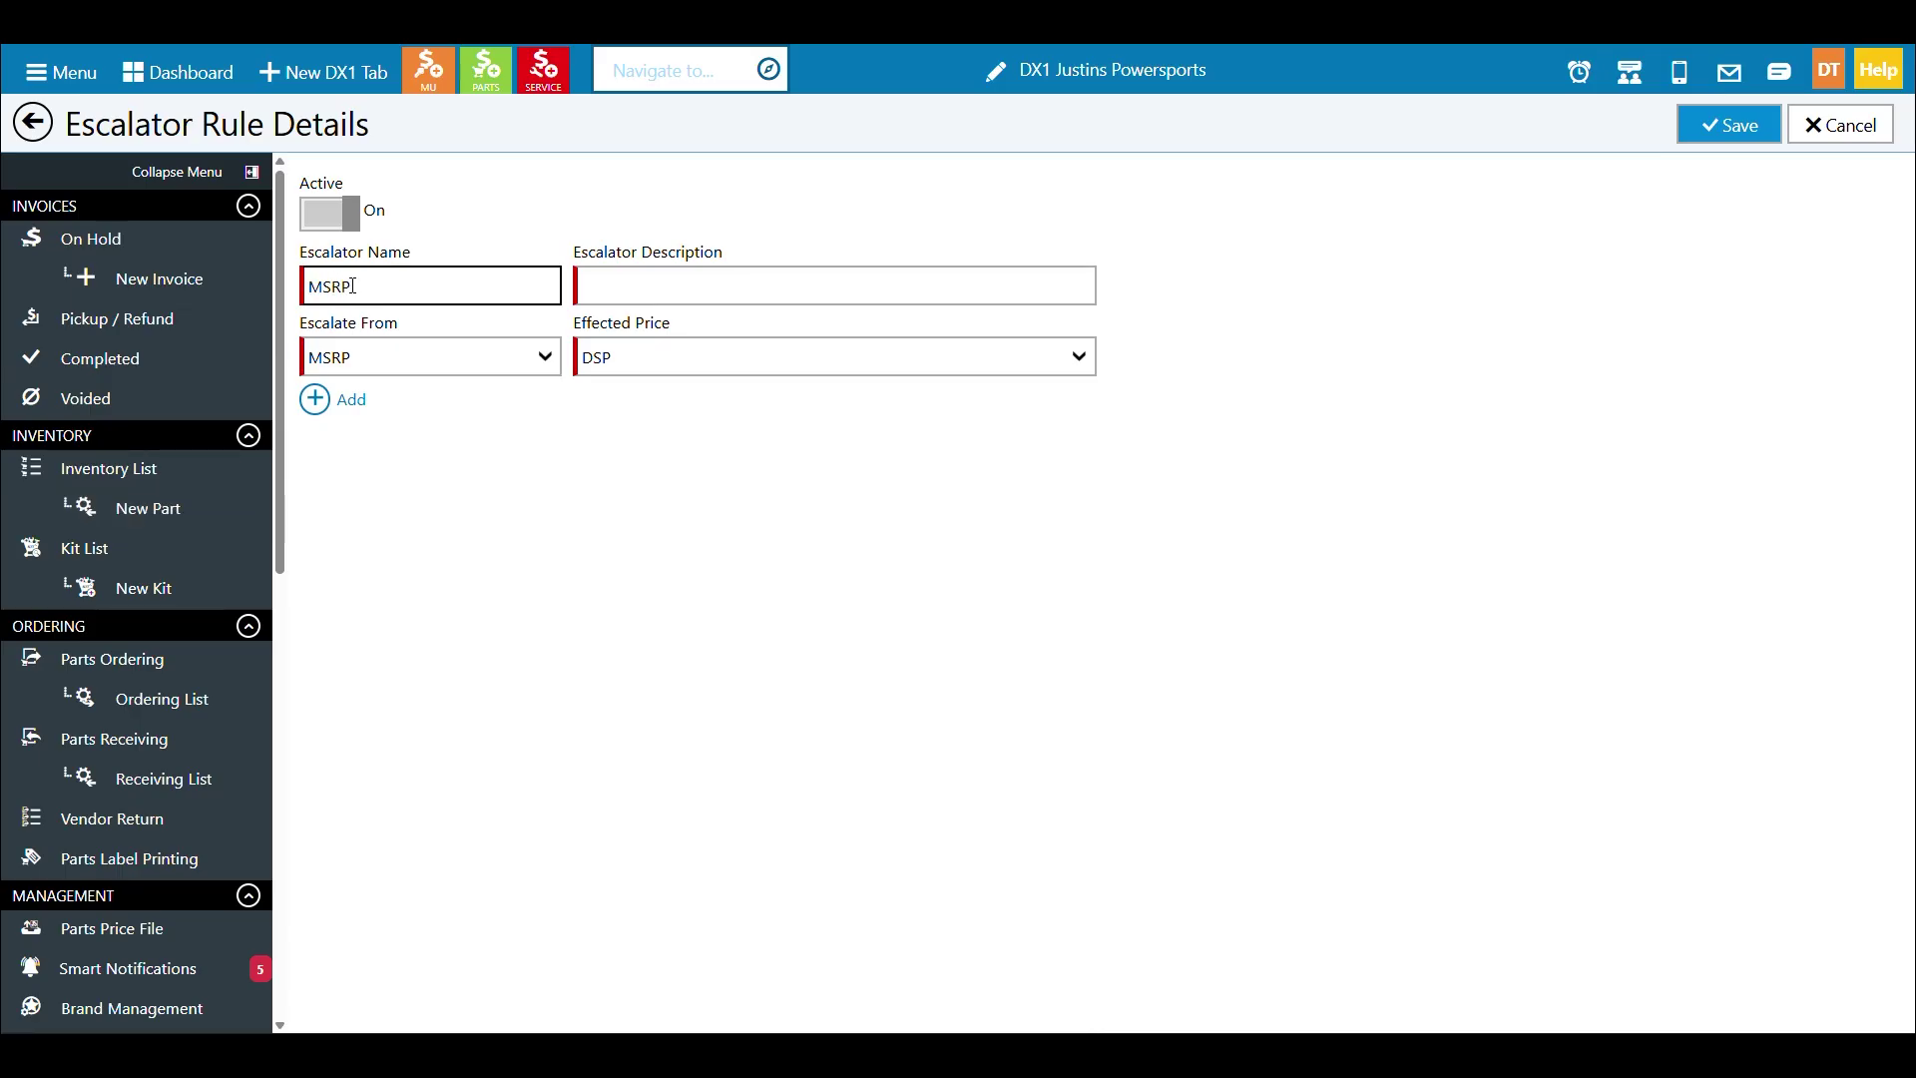
{"action": "type", "text": "+ 10% = DSP"}
{"action": "key", "text": "ctrl+a"}
{"action": "key", "text": "ctrl+c"}
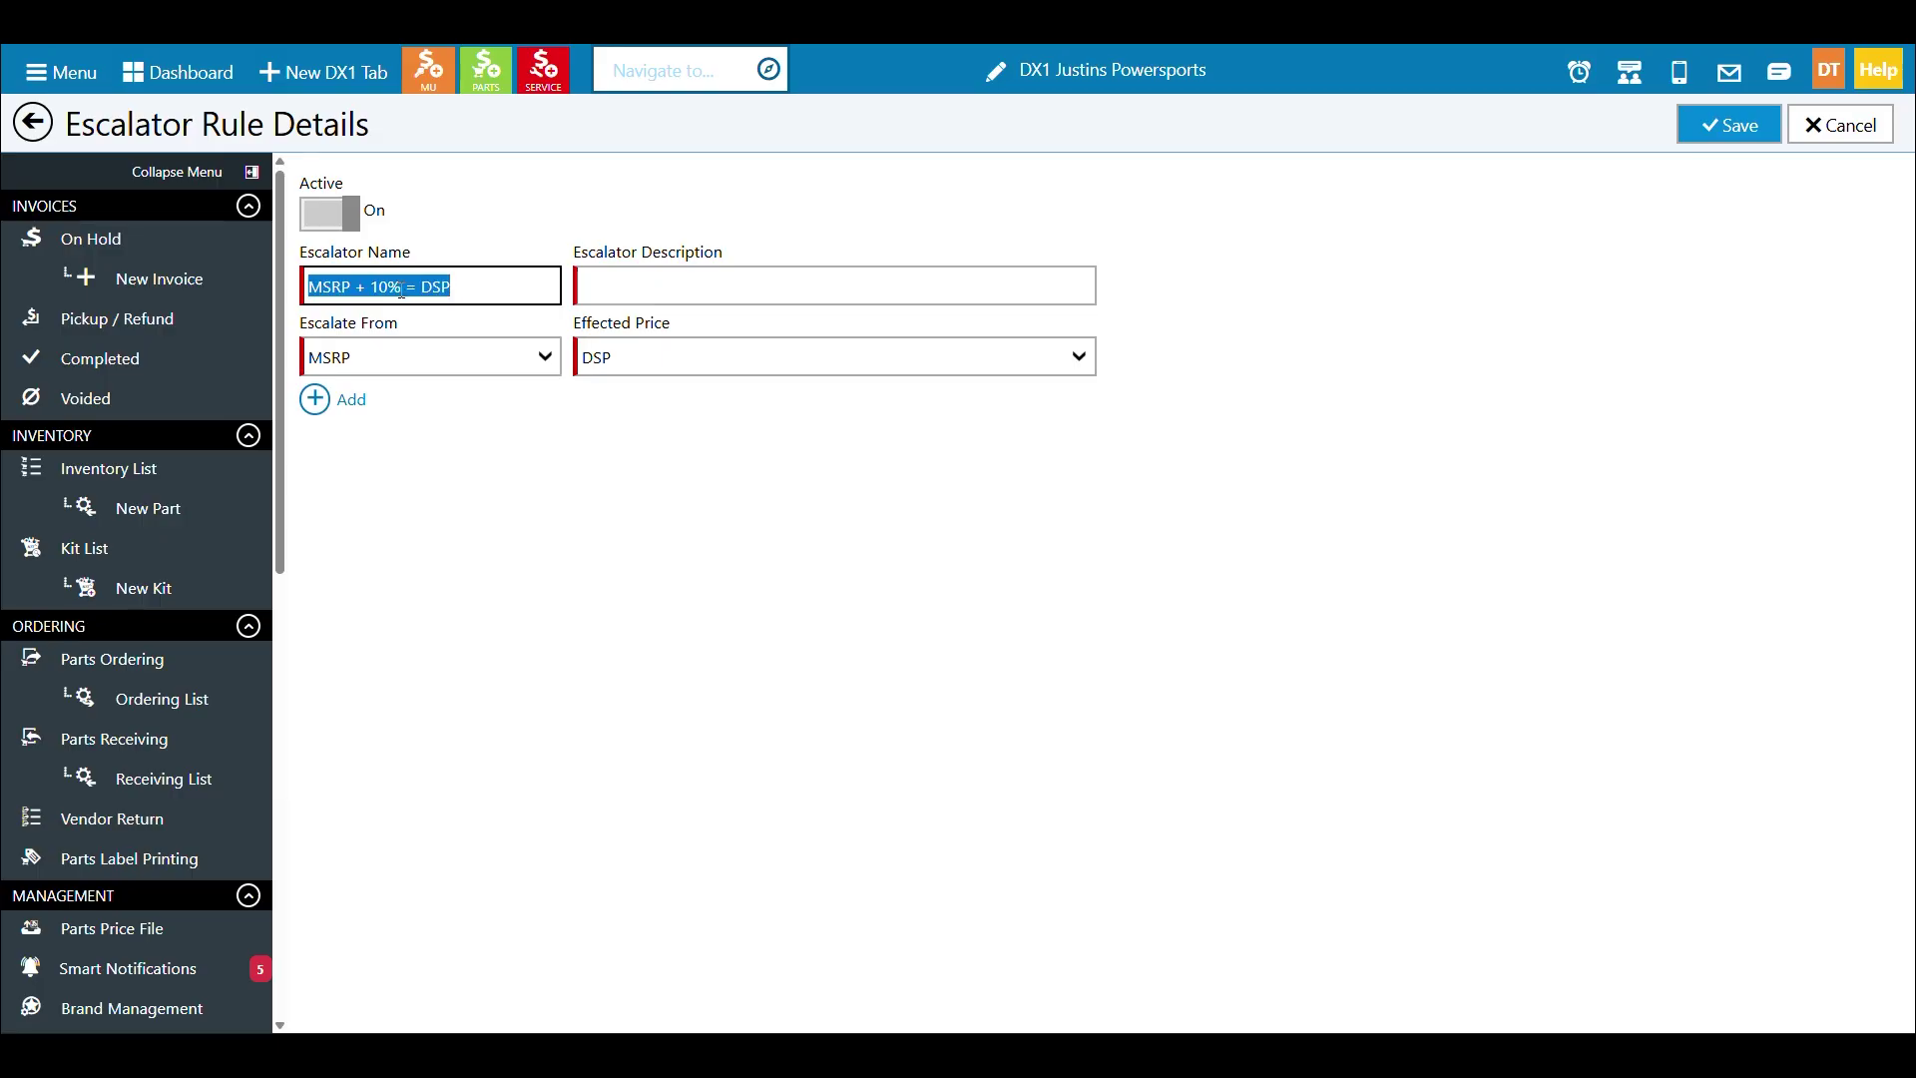
{"action": "left_click", "coordinate": [617, 291]}
{"action": "key", "text": "ctrl+v"}
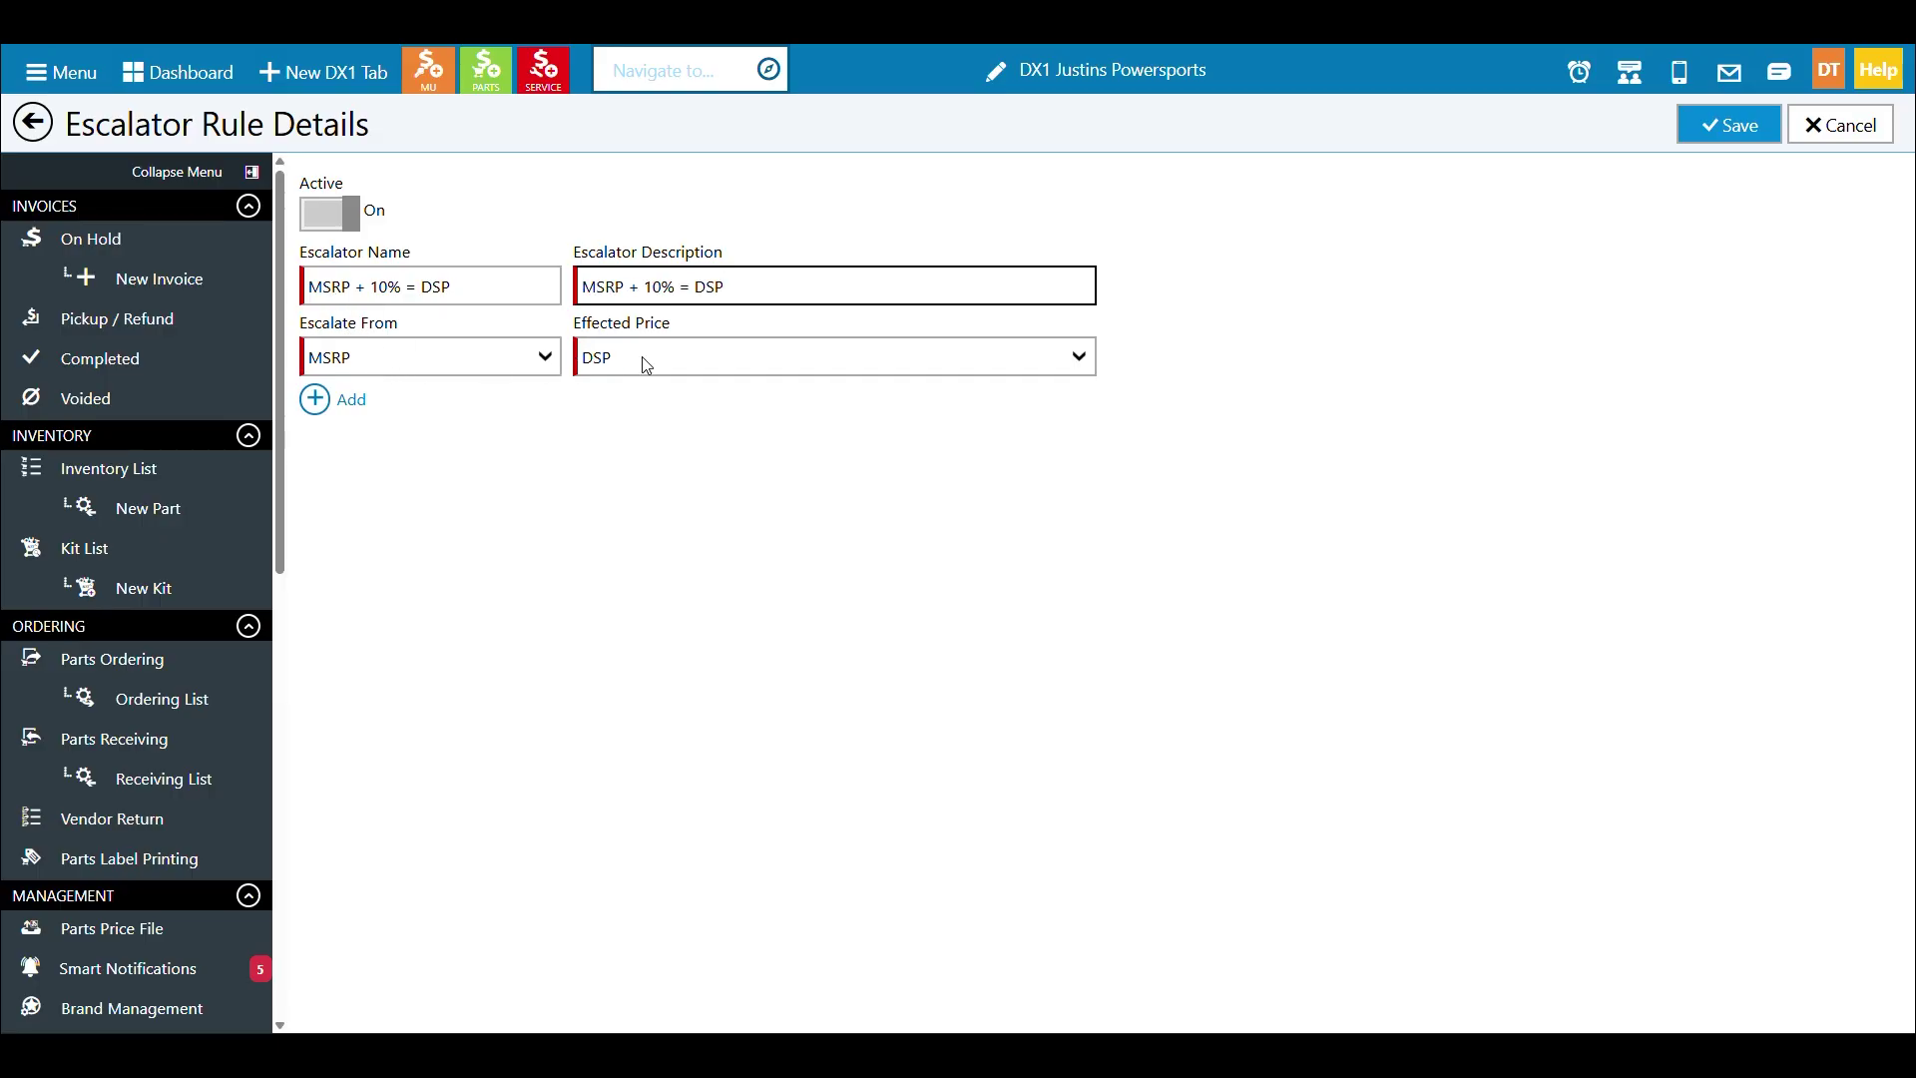
Add a first escalator row with a range up to 10,000.00 and a multiplier of 0.10
{"action": "left_click", "coordinate": [315, 409]}
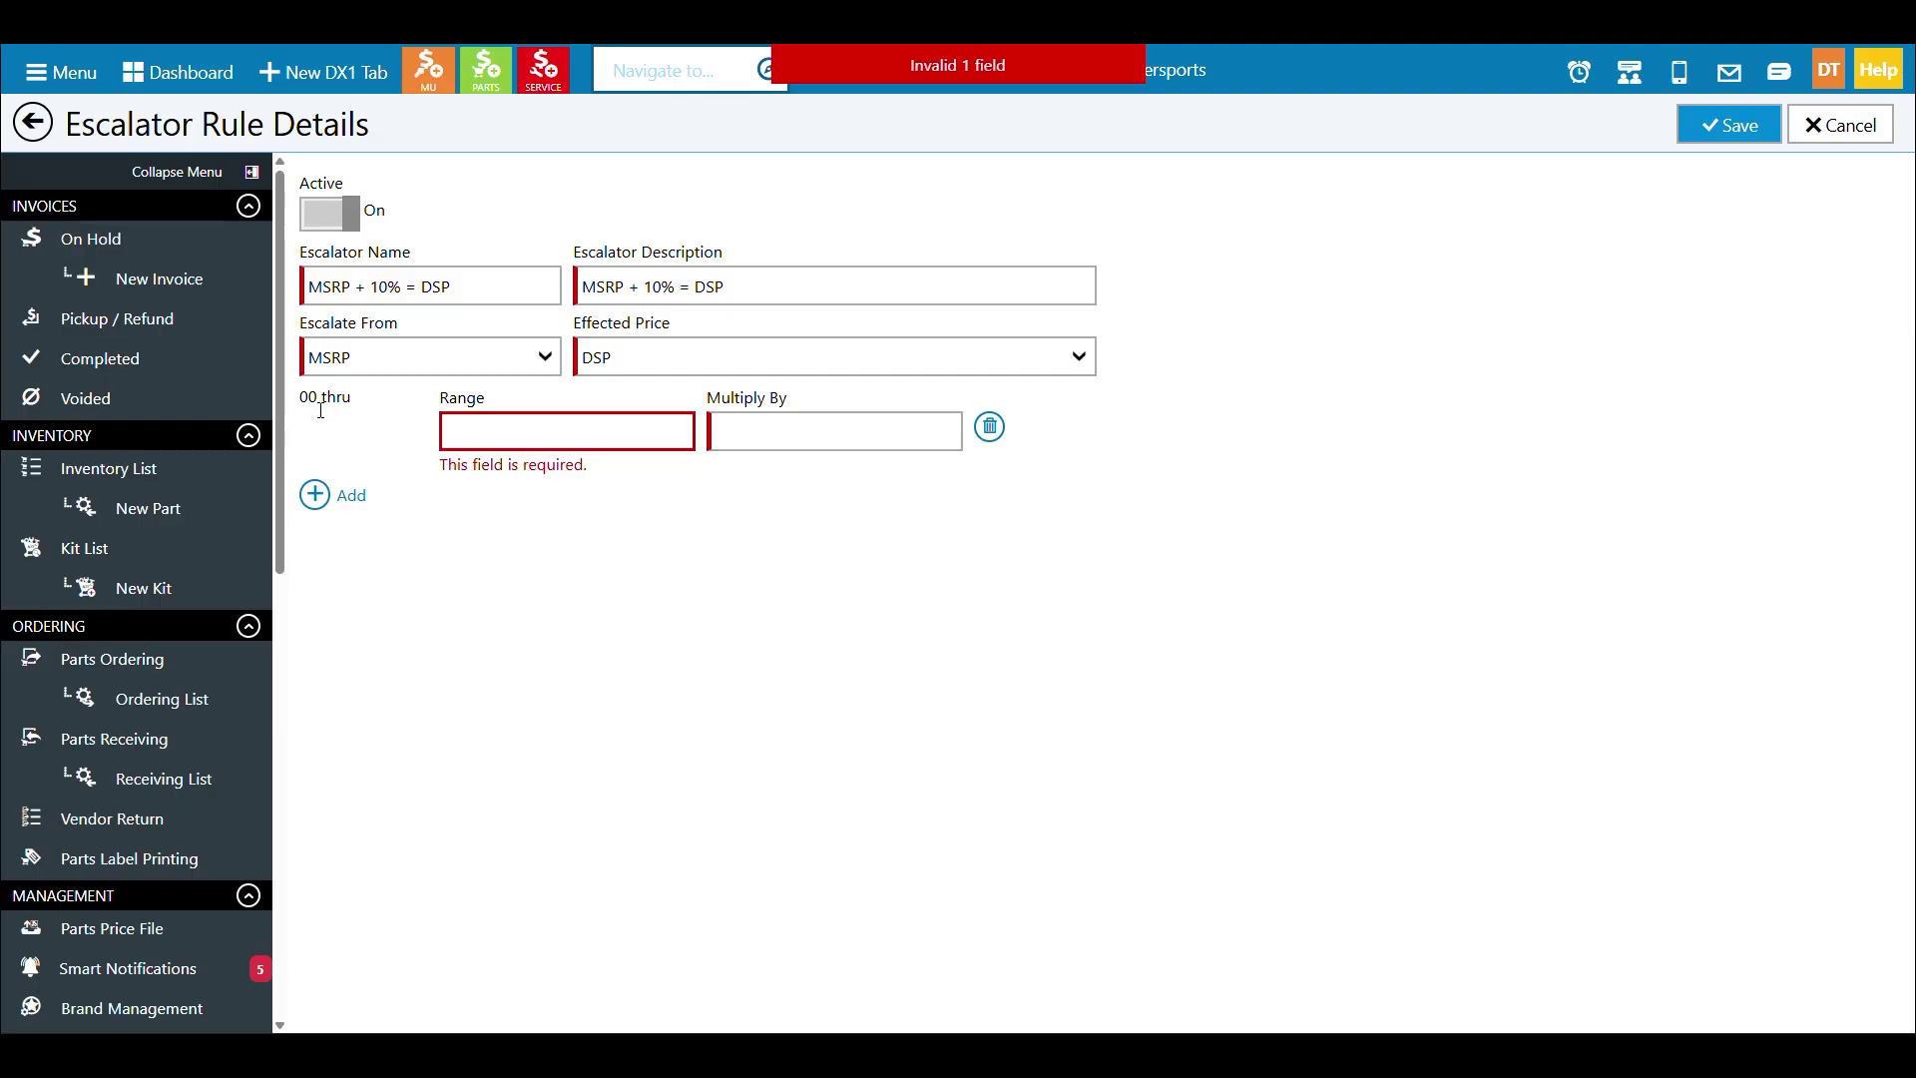
{"action": "left_click", "coordinate": [487, 435]}
{"action": "type", "text": "10,000.0"}
{"action": "key", "text": "Tab"}
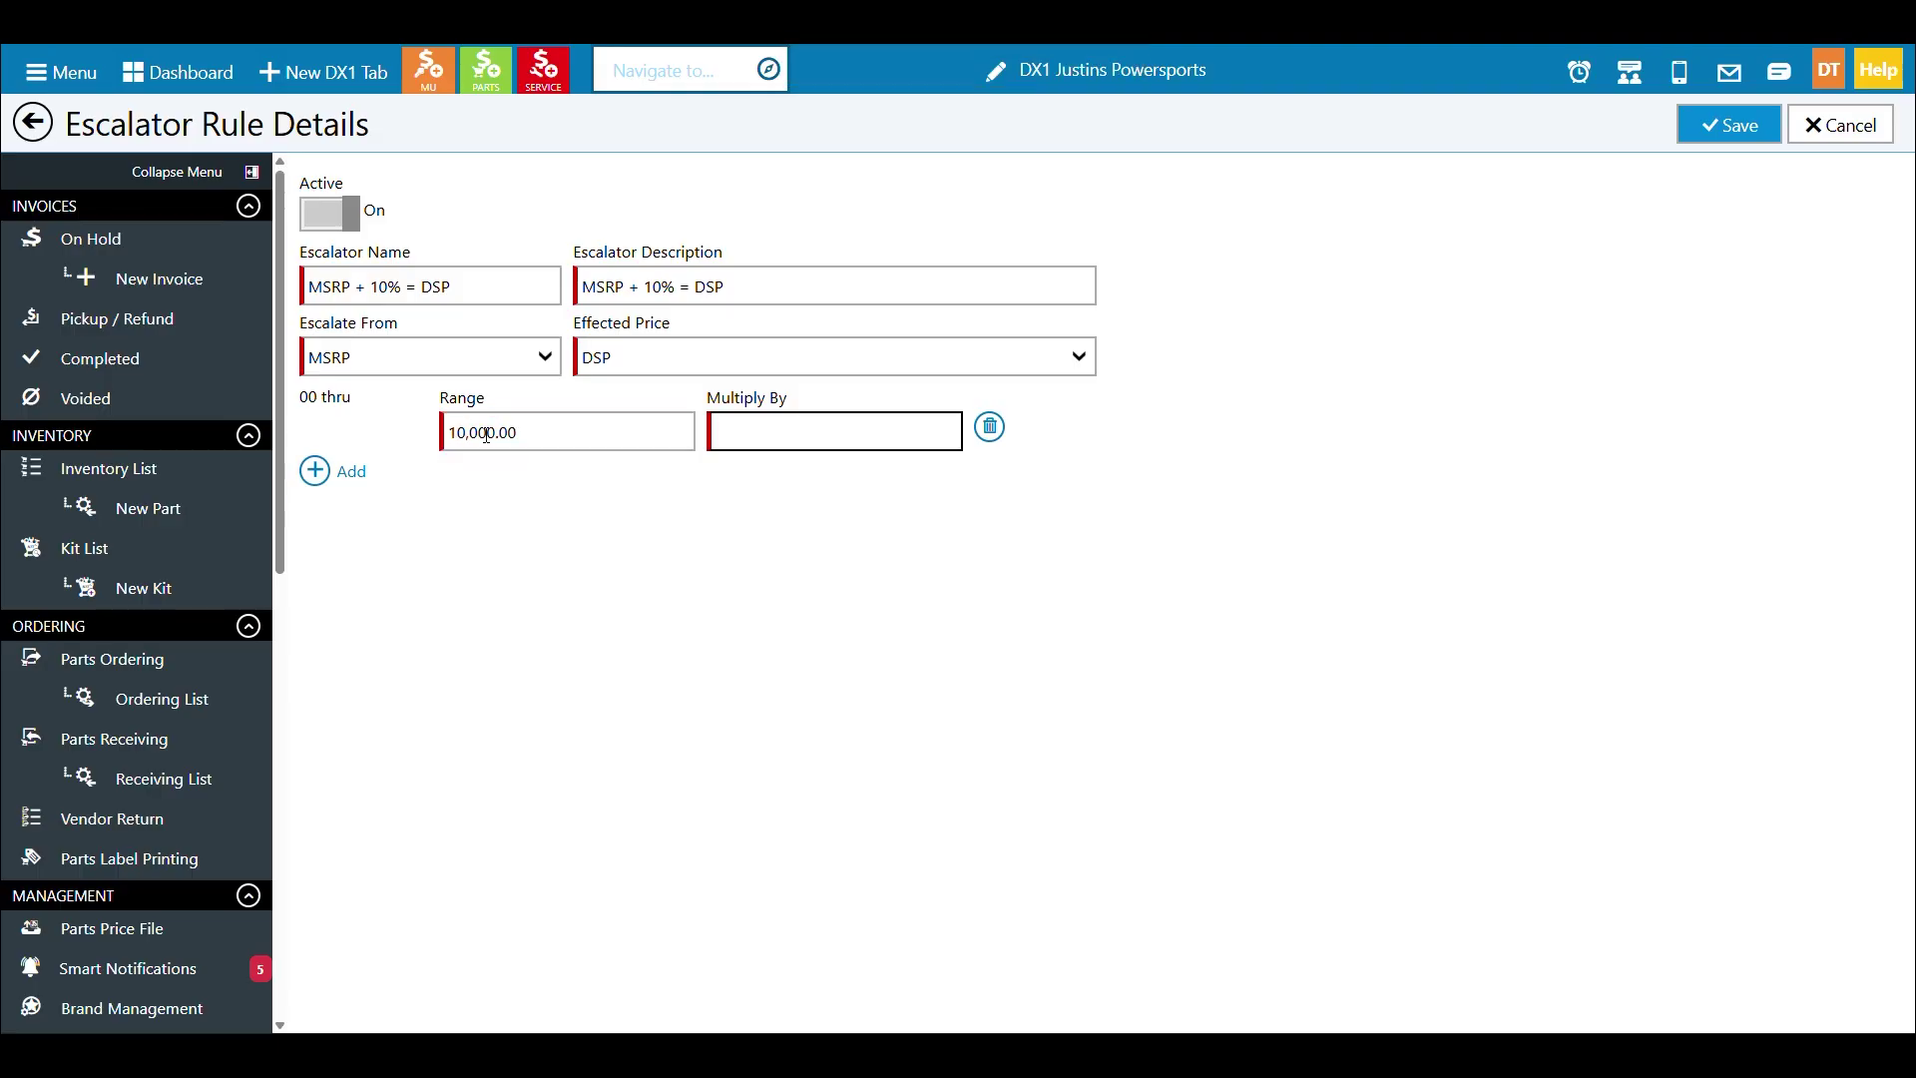
{"action": "type", "text": "0.10"}
{"action": "key", "text": "Tab"}
Add a second escalator row with range 20,000.00 and multiplier 0.15, and save the escalator
{"action": "left_click", "coordinate": [314, 470]}
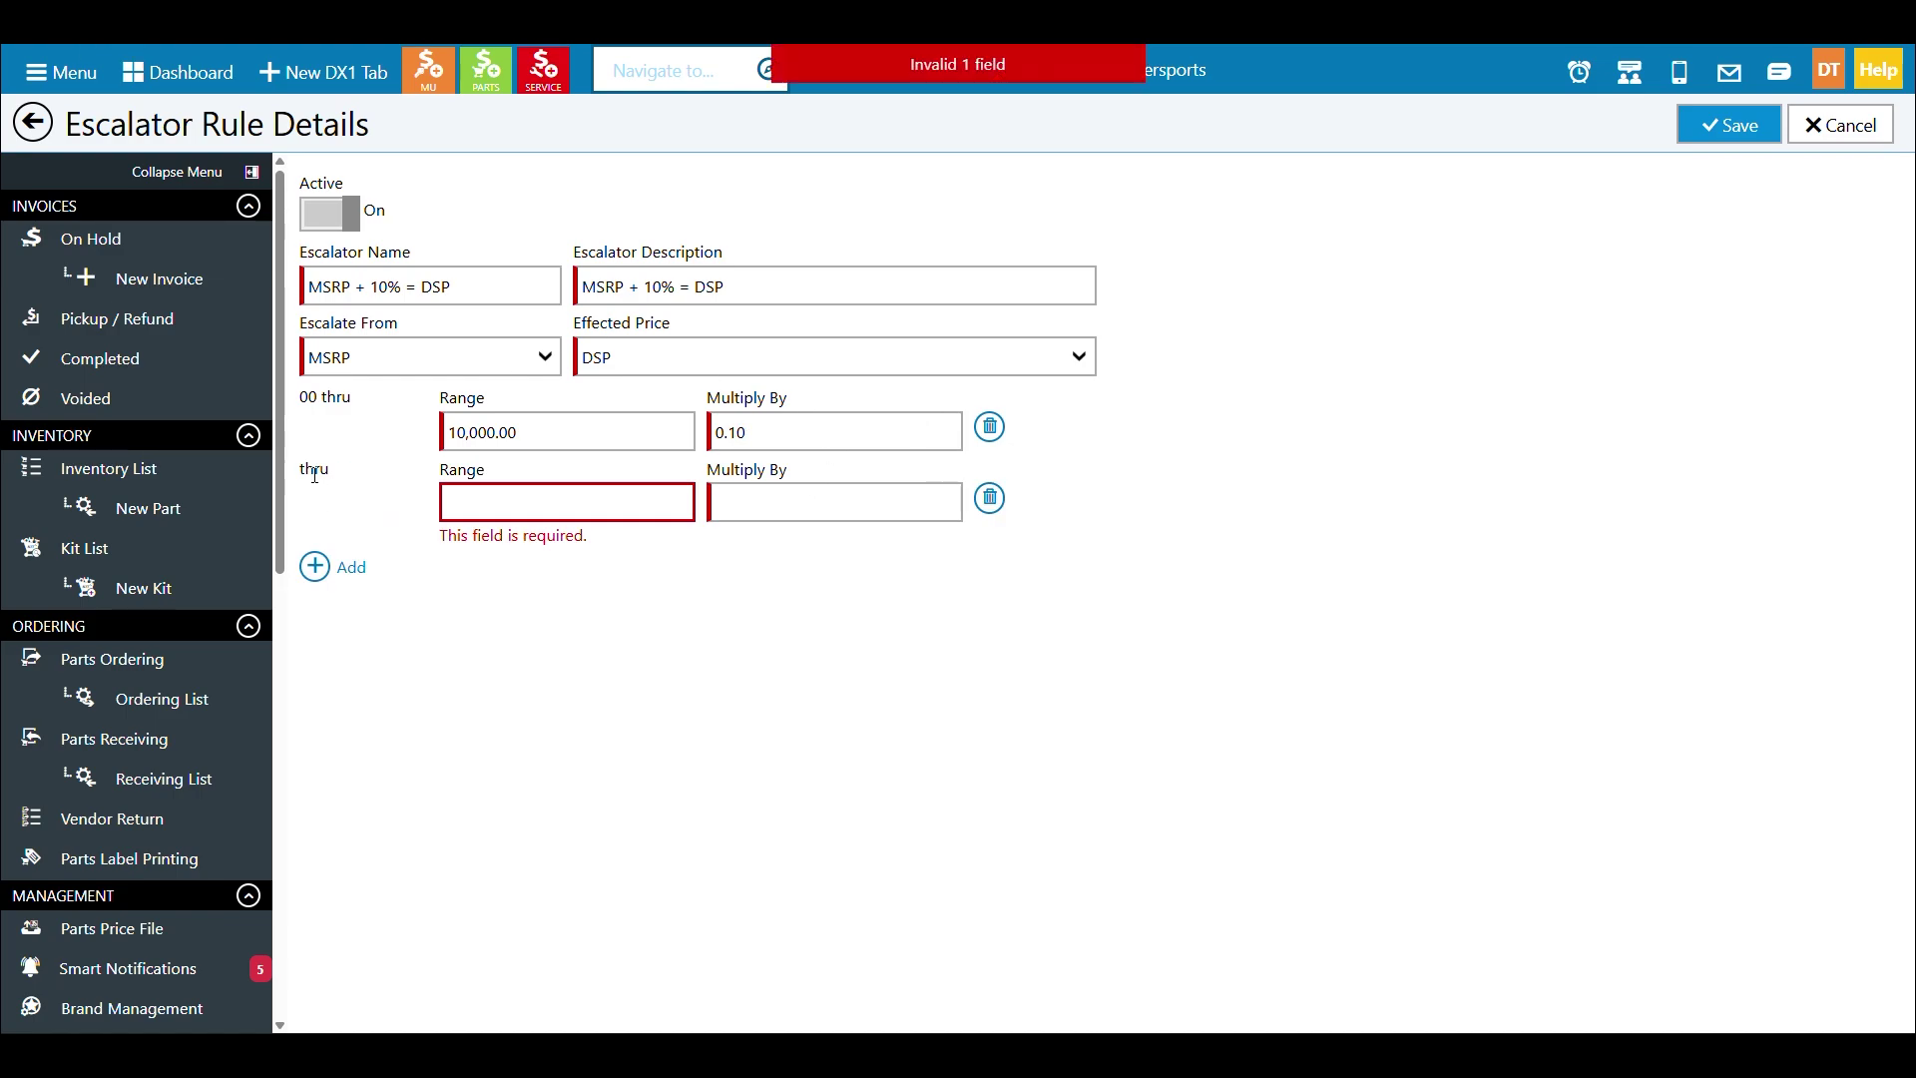
{"action": "left_click", "coordinate": [490, 507]}
{"action": "type", "text": "20000"}
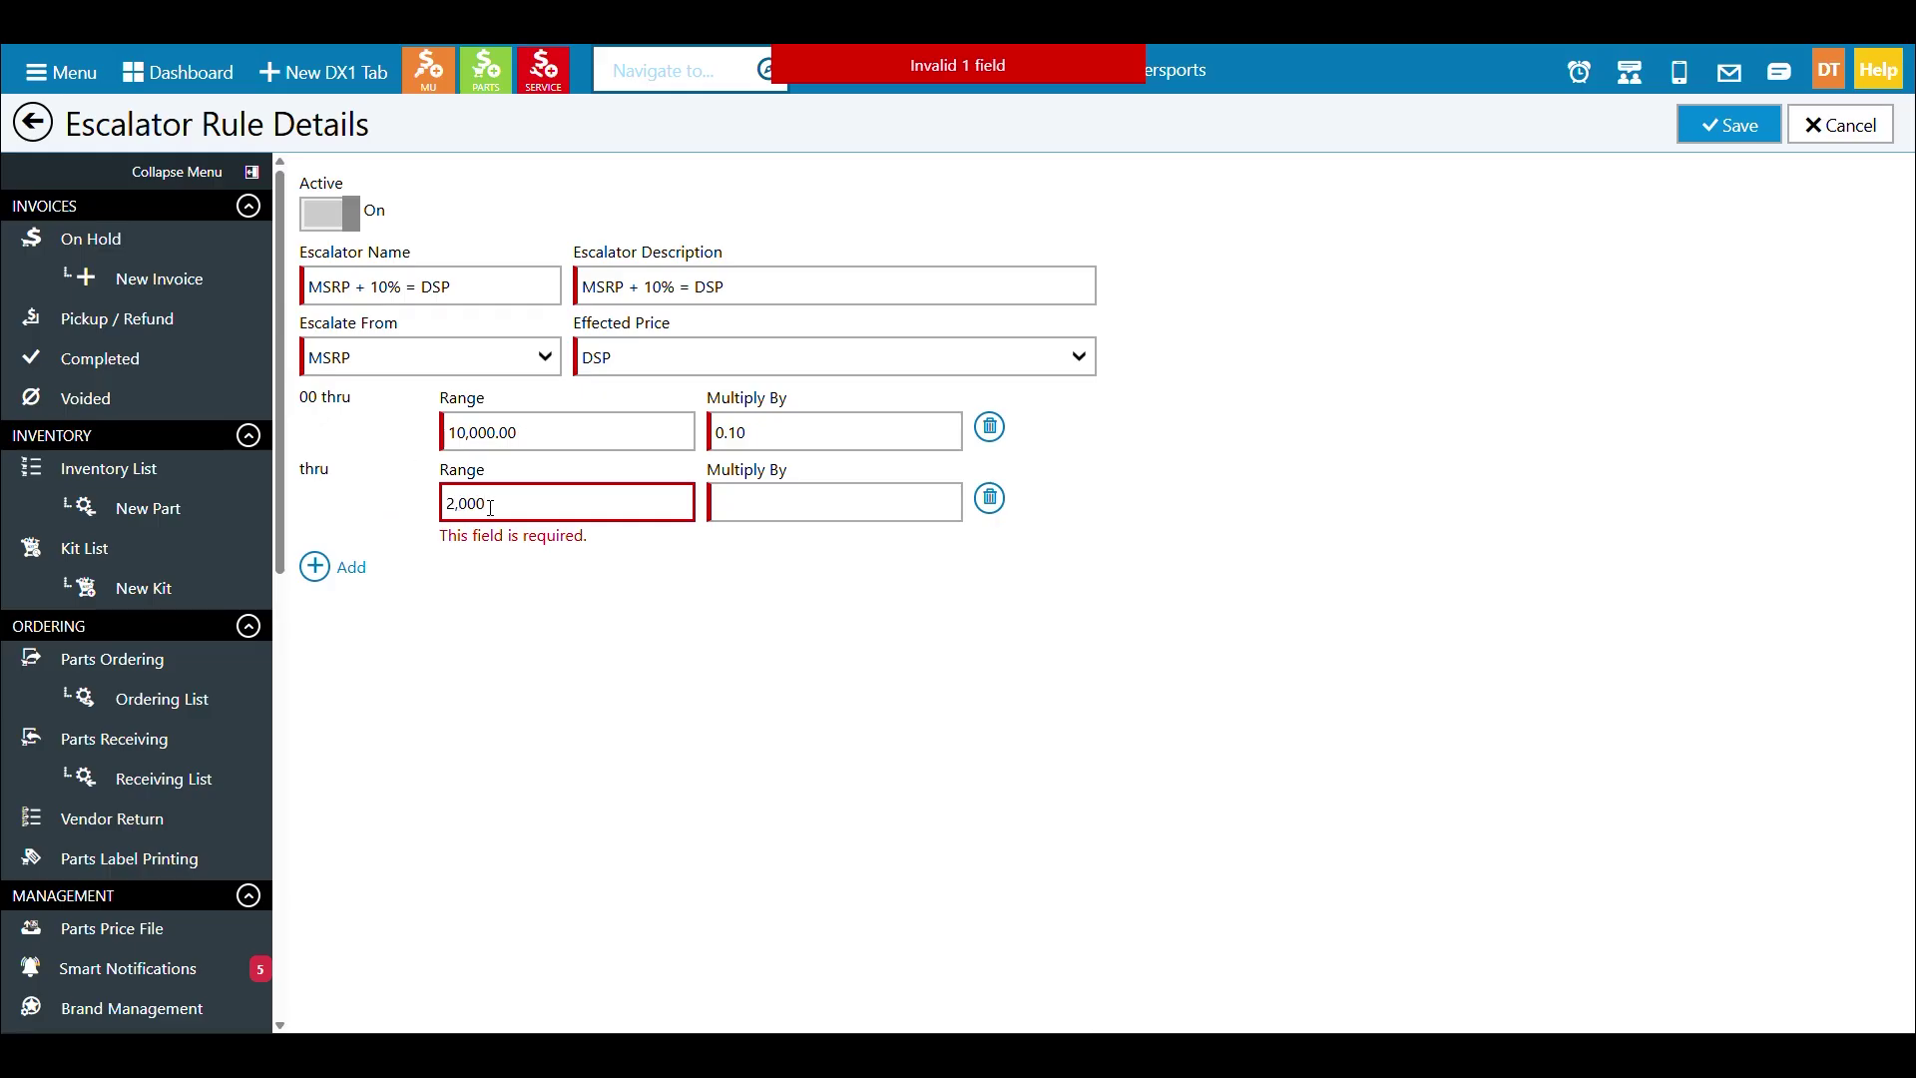
{"action": "key", "text": "Tab"}
{"action": "type", "text": "0.10"}
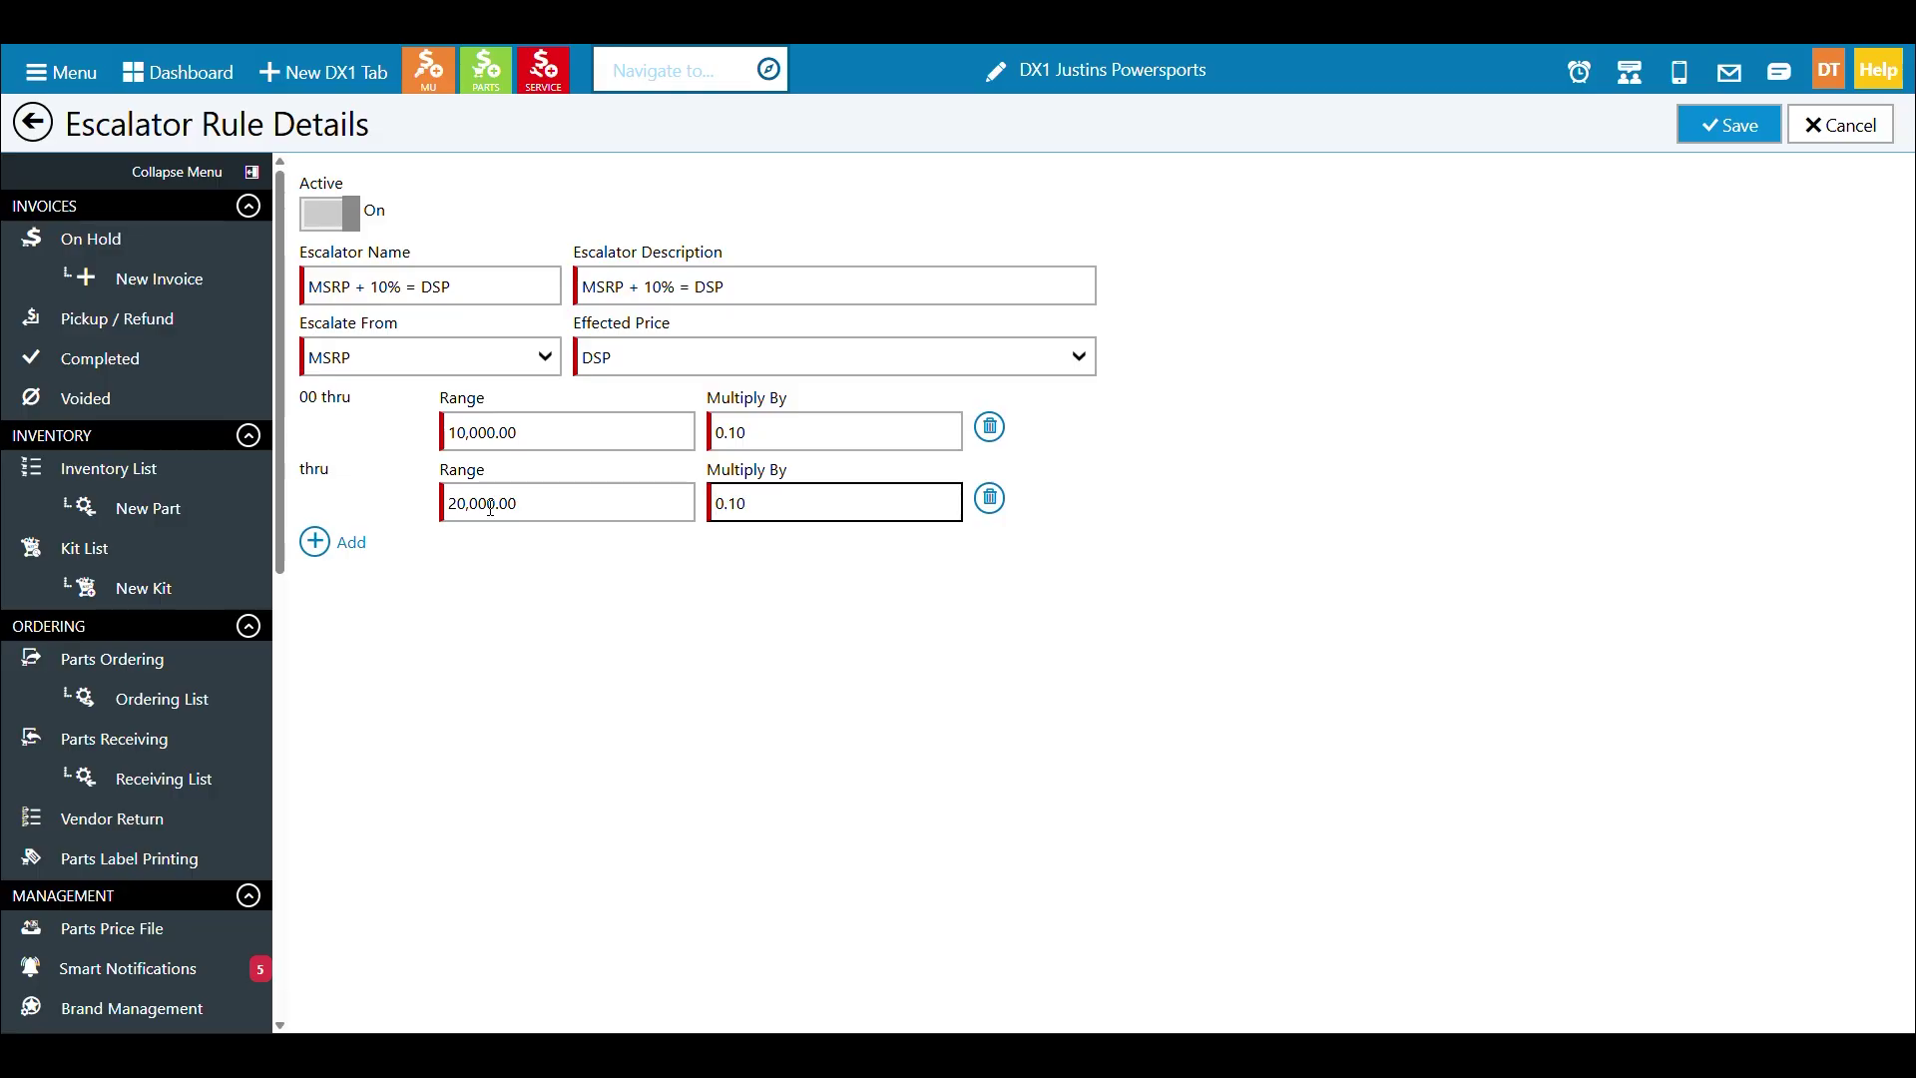
{"action": "key", "text": "BackSpace"}
{"action": "type", "text": "5"}
{"action": "key", "text": "Tab"}
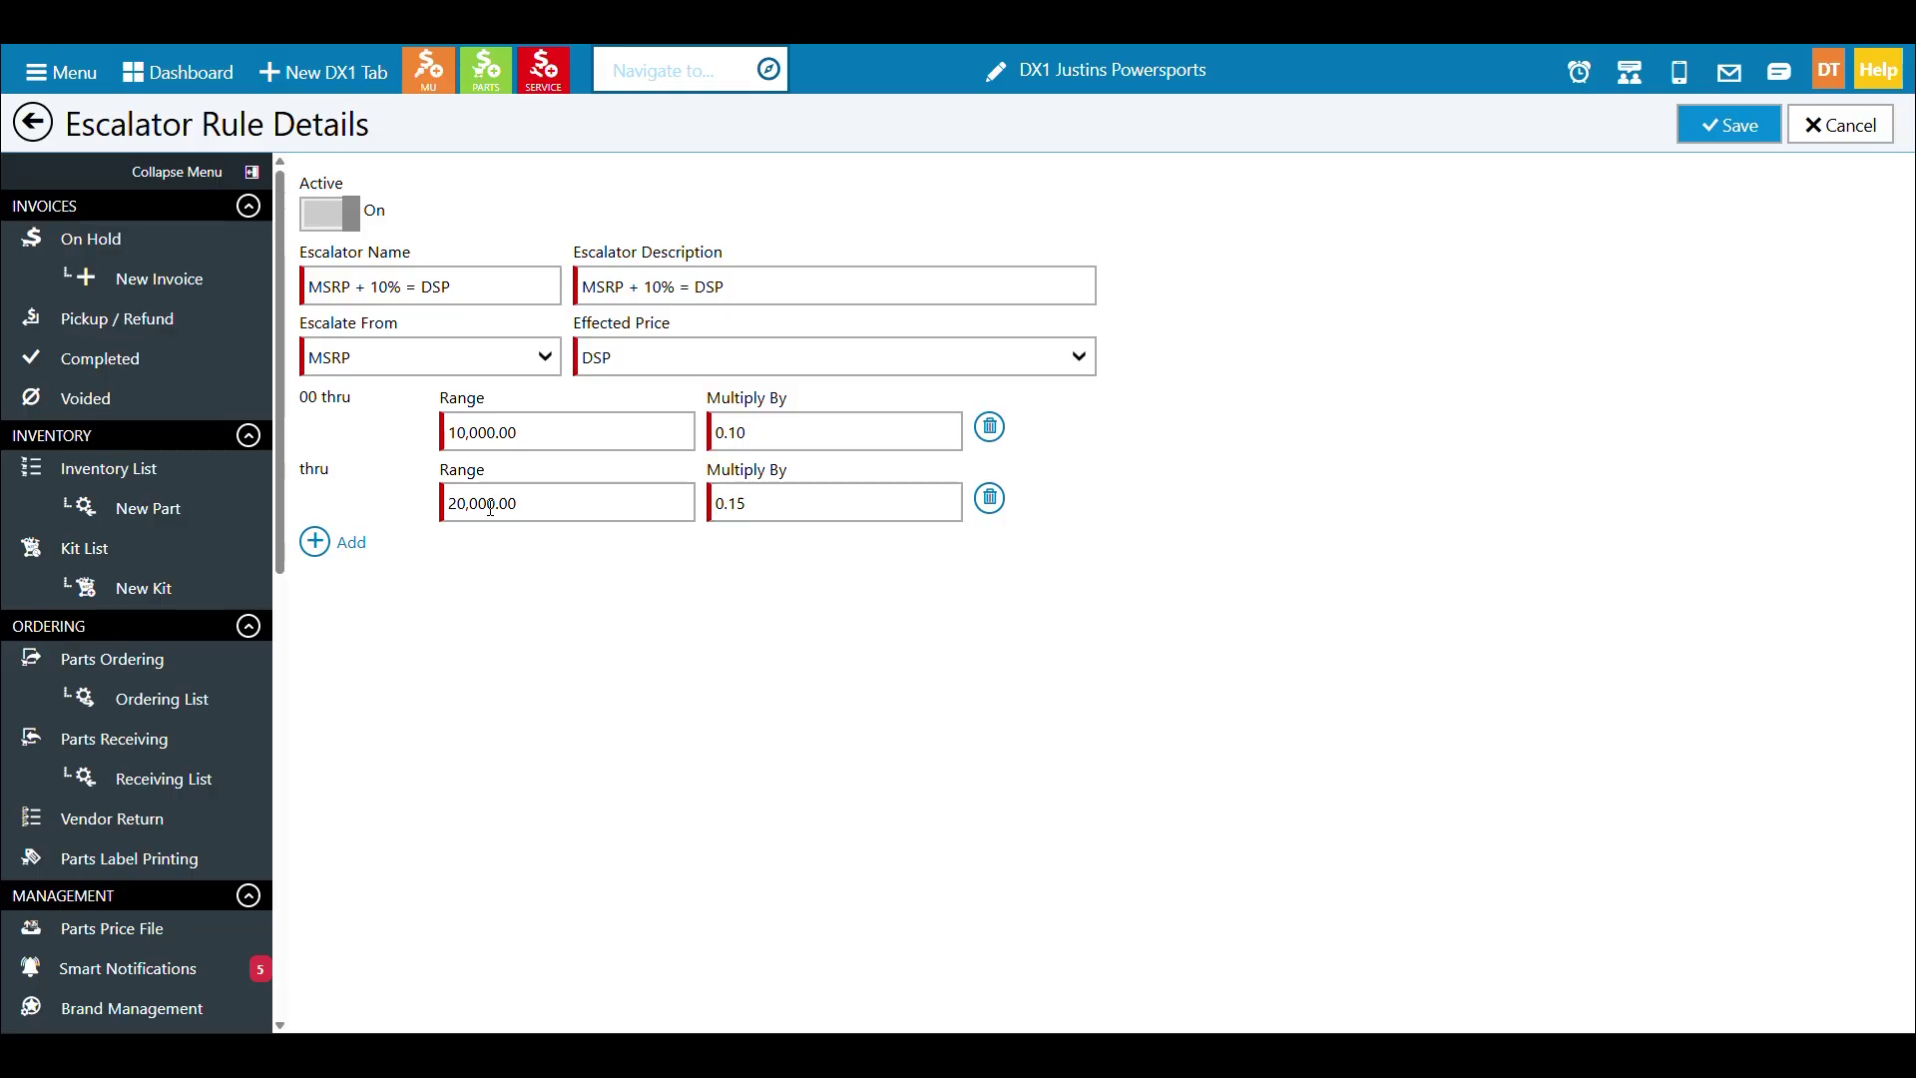
{"action": "left_click", "coordinate": [1717, 127]}
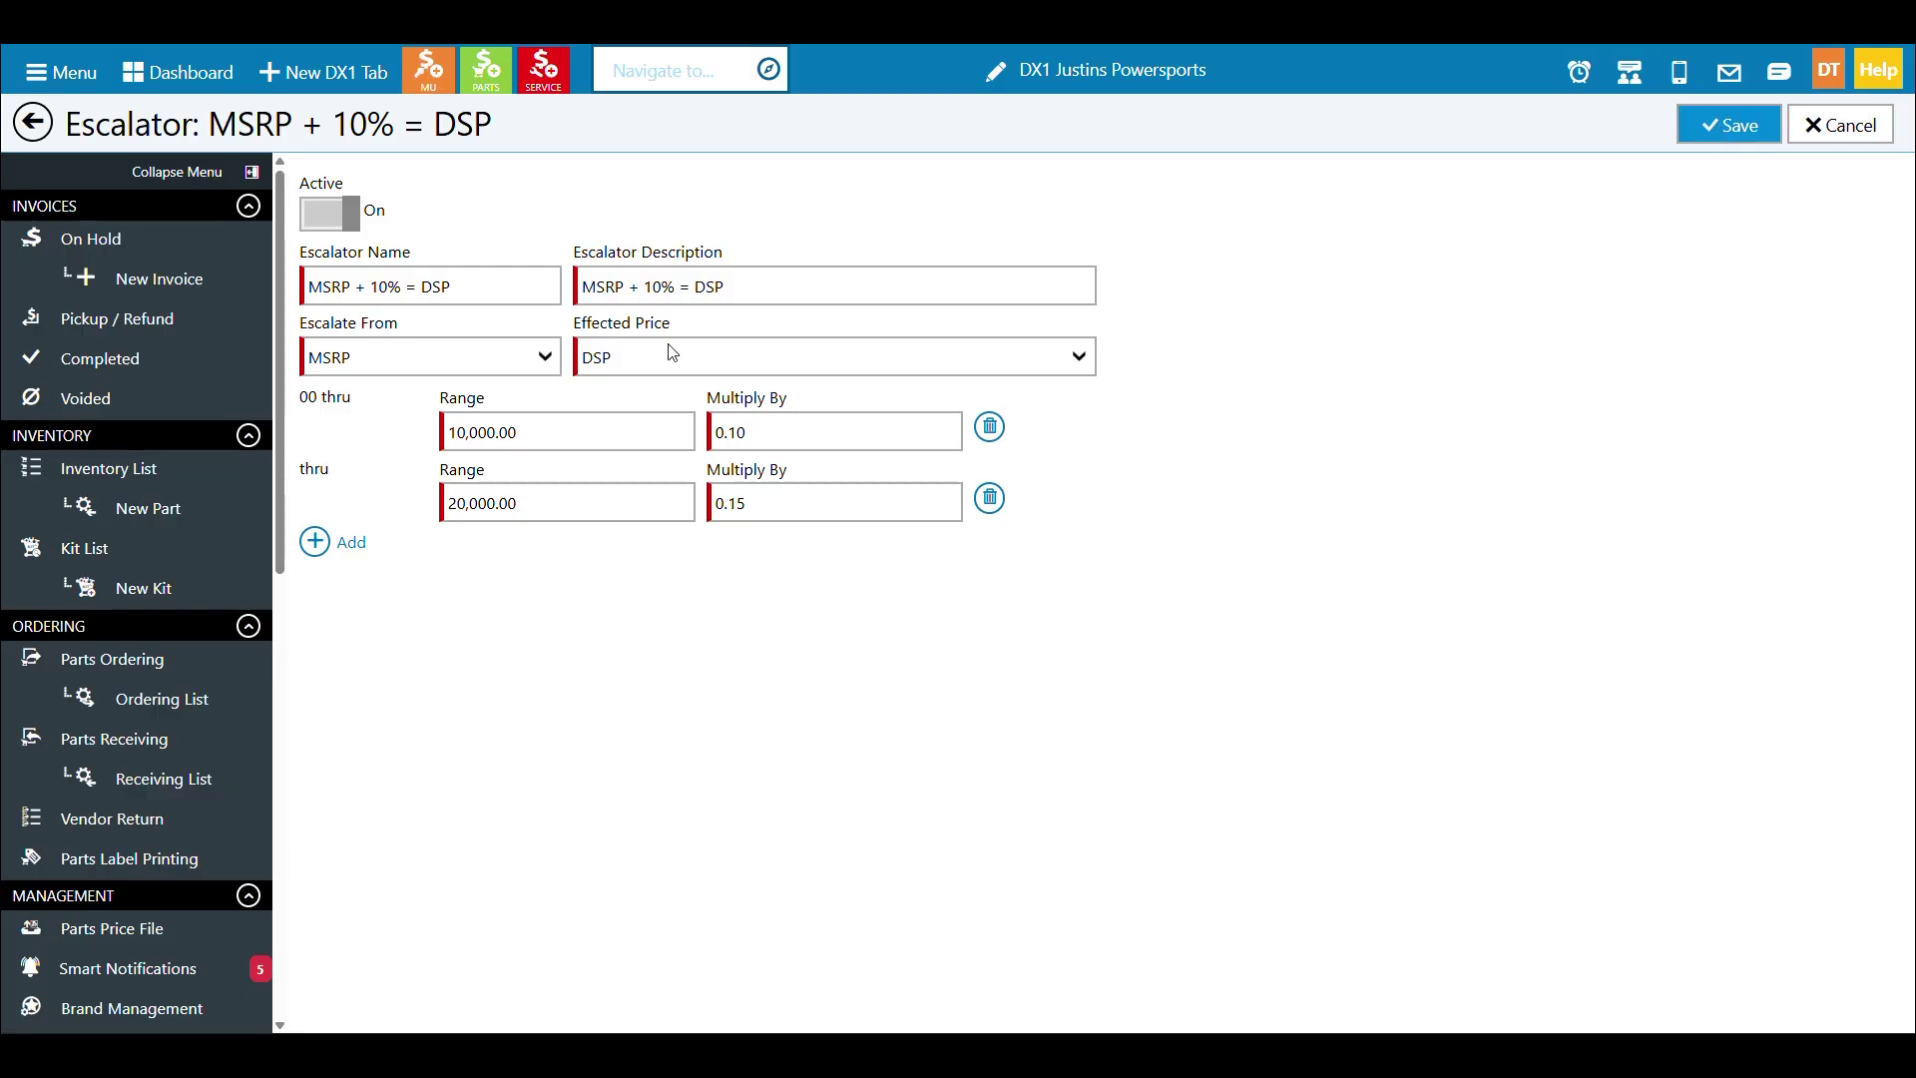
Start a new parts pricing rounder and enter ".99" as both its name and description
{"action": "scroll", "coordinate": [165, 379], "scroll_direction": "down", "scroll_amount": 10}
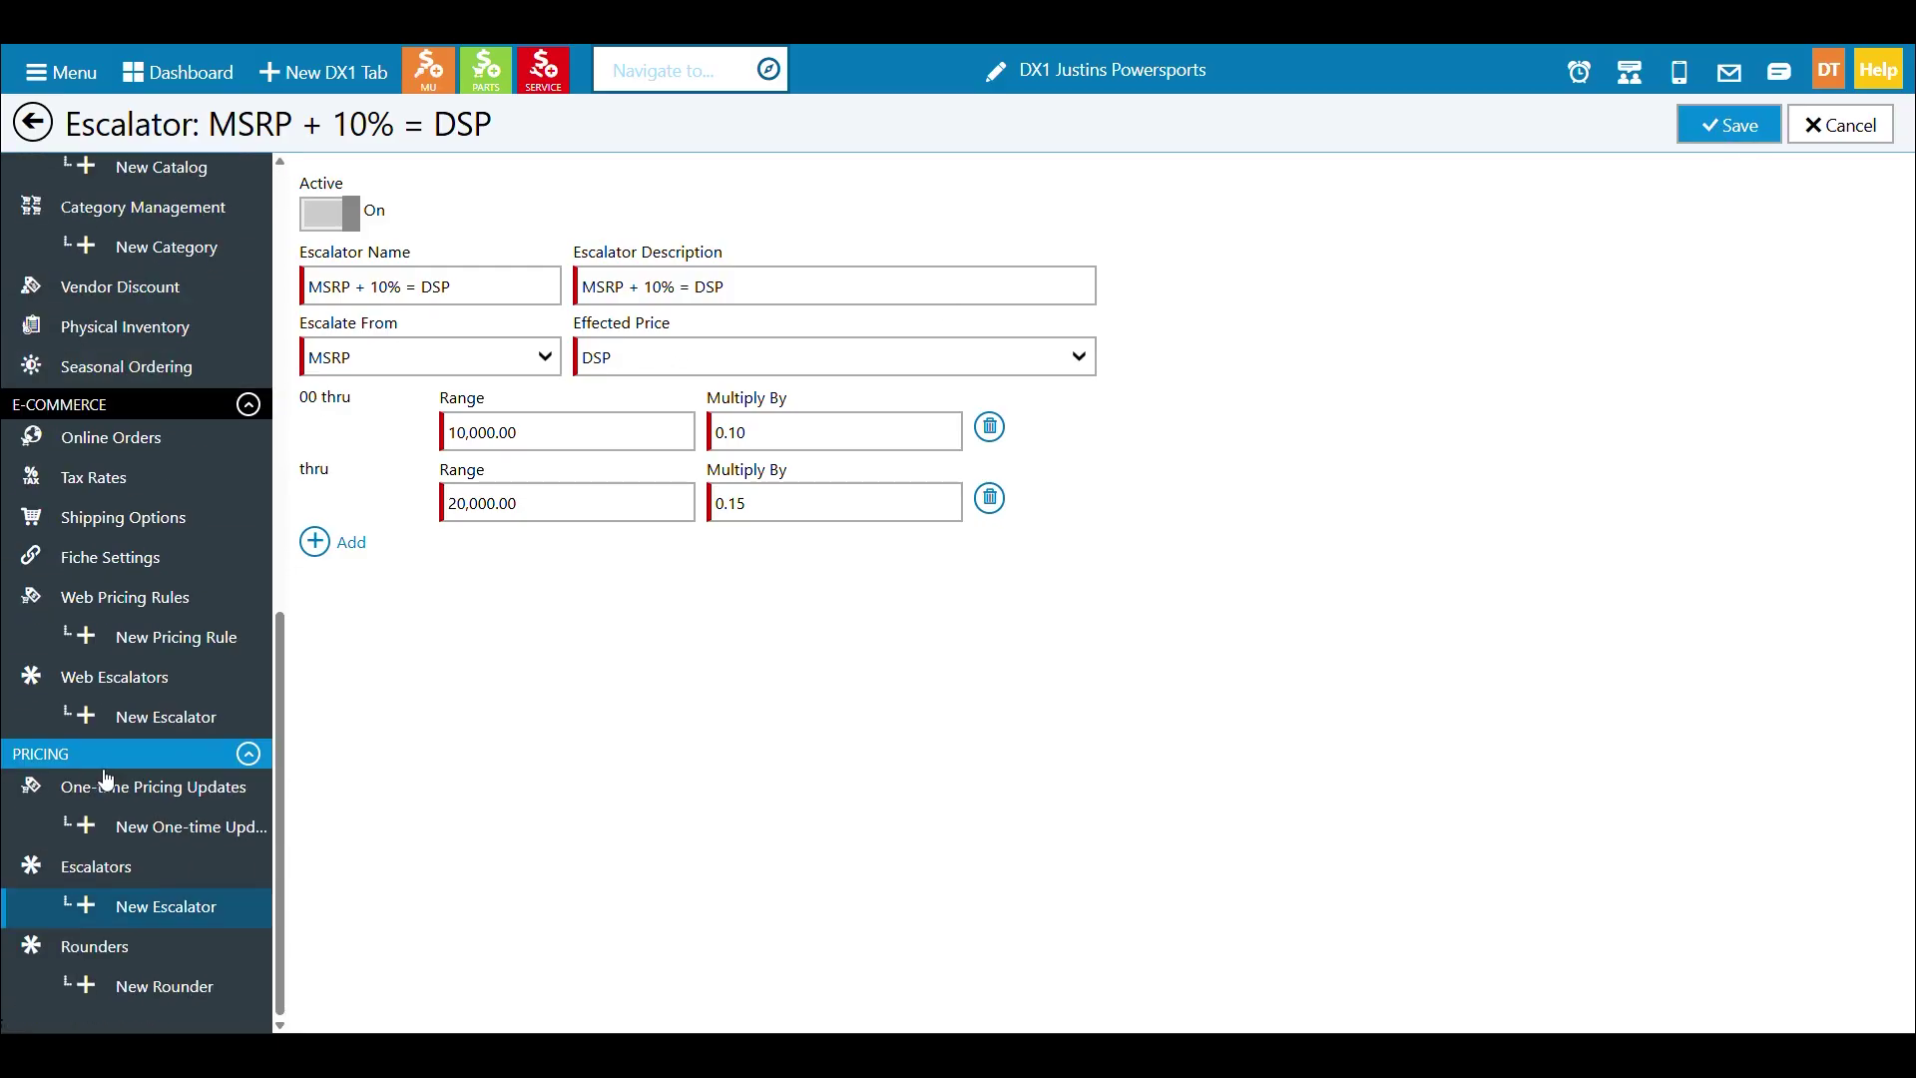
{"action": "left_click", "coordinate": [154, 988]}
{"action": "left_click", "coordinate": [399, 298]}
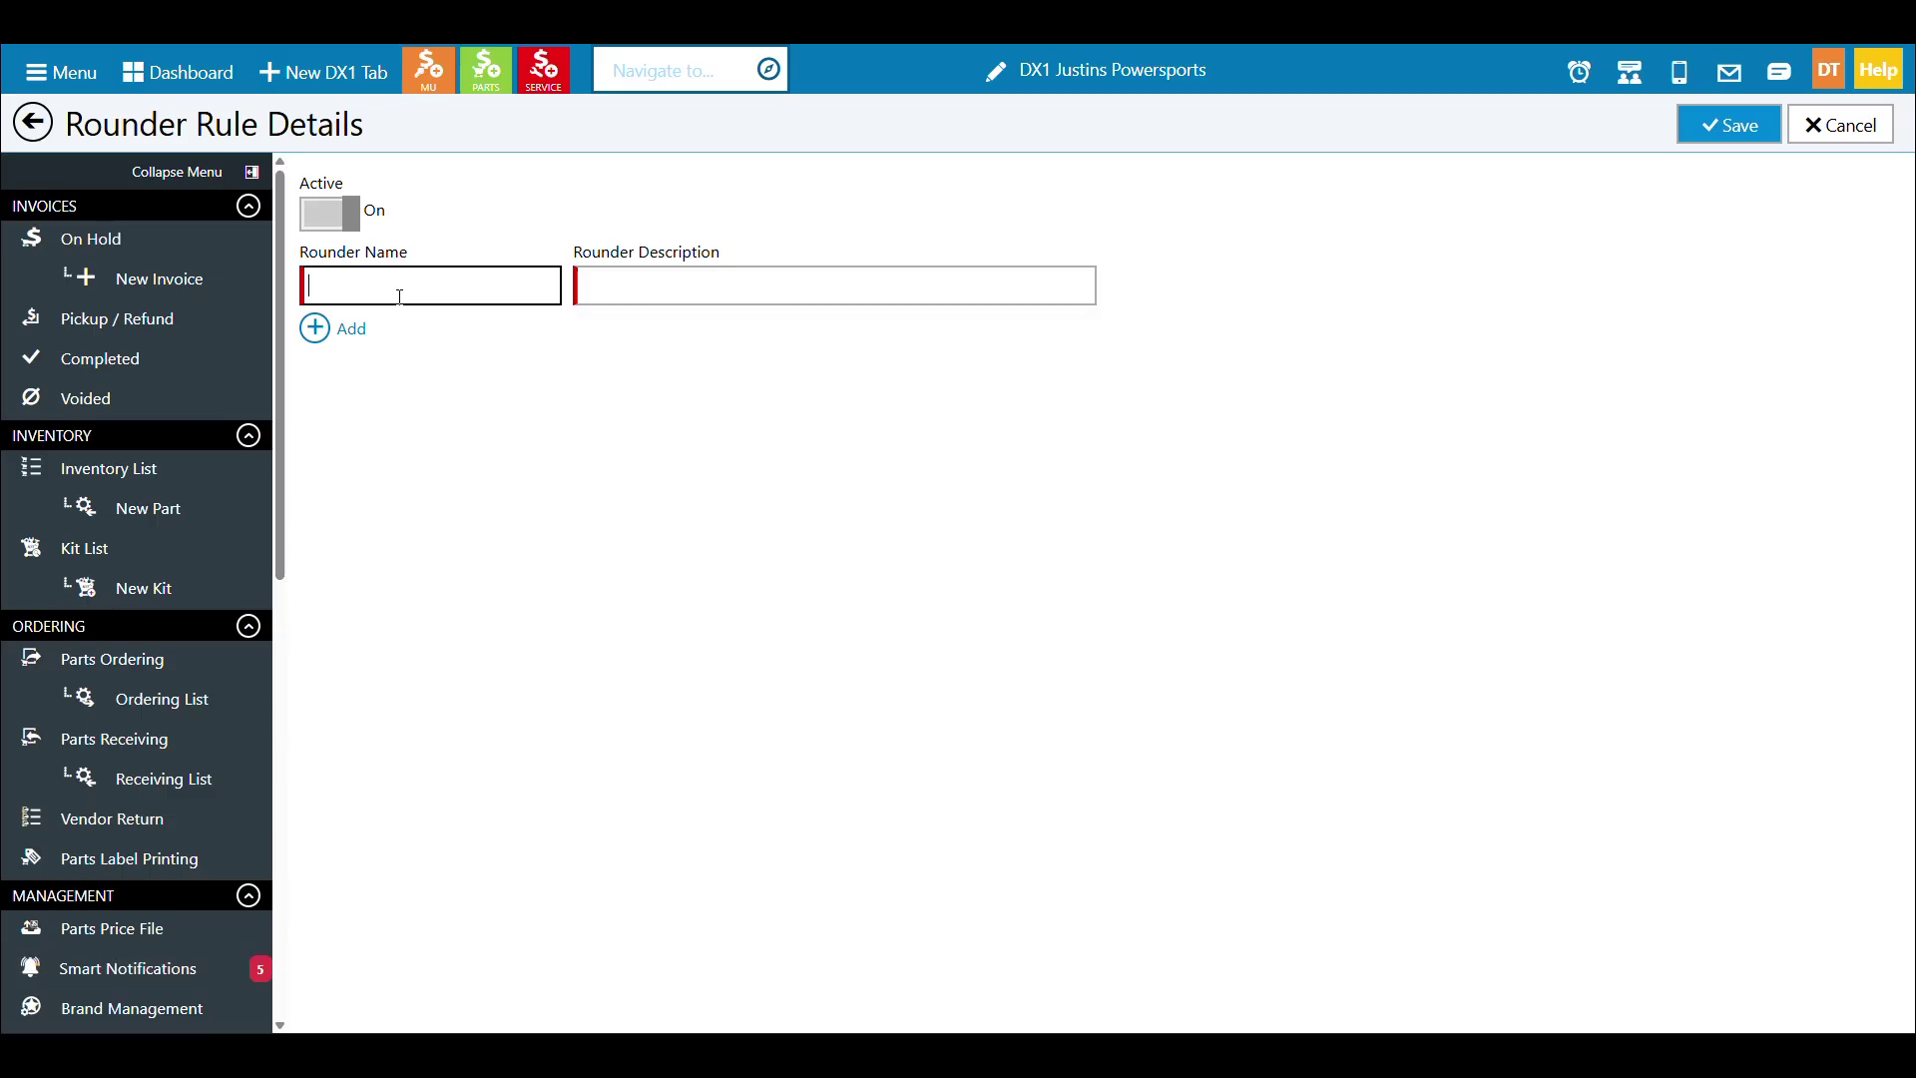
{"action": "type", "text": ".99"}
{"action": "key", "text": "Tab"}
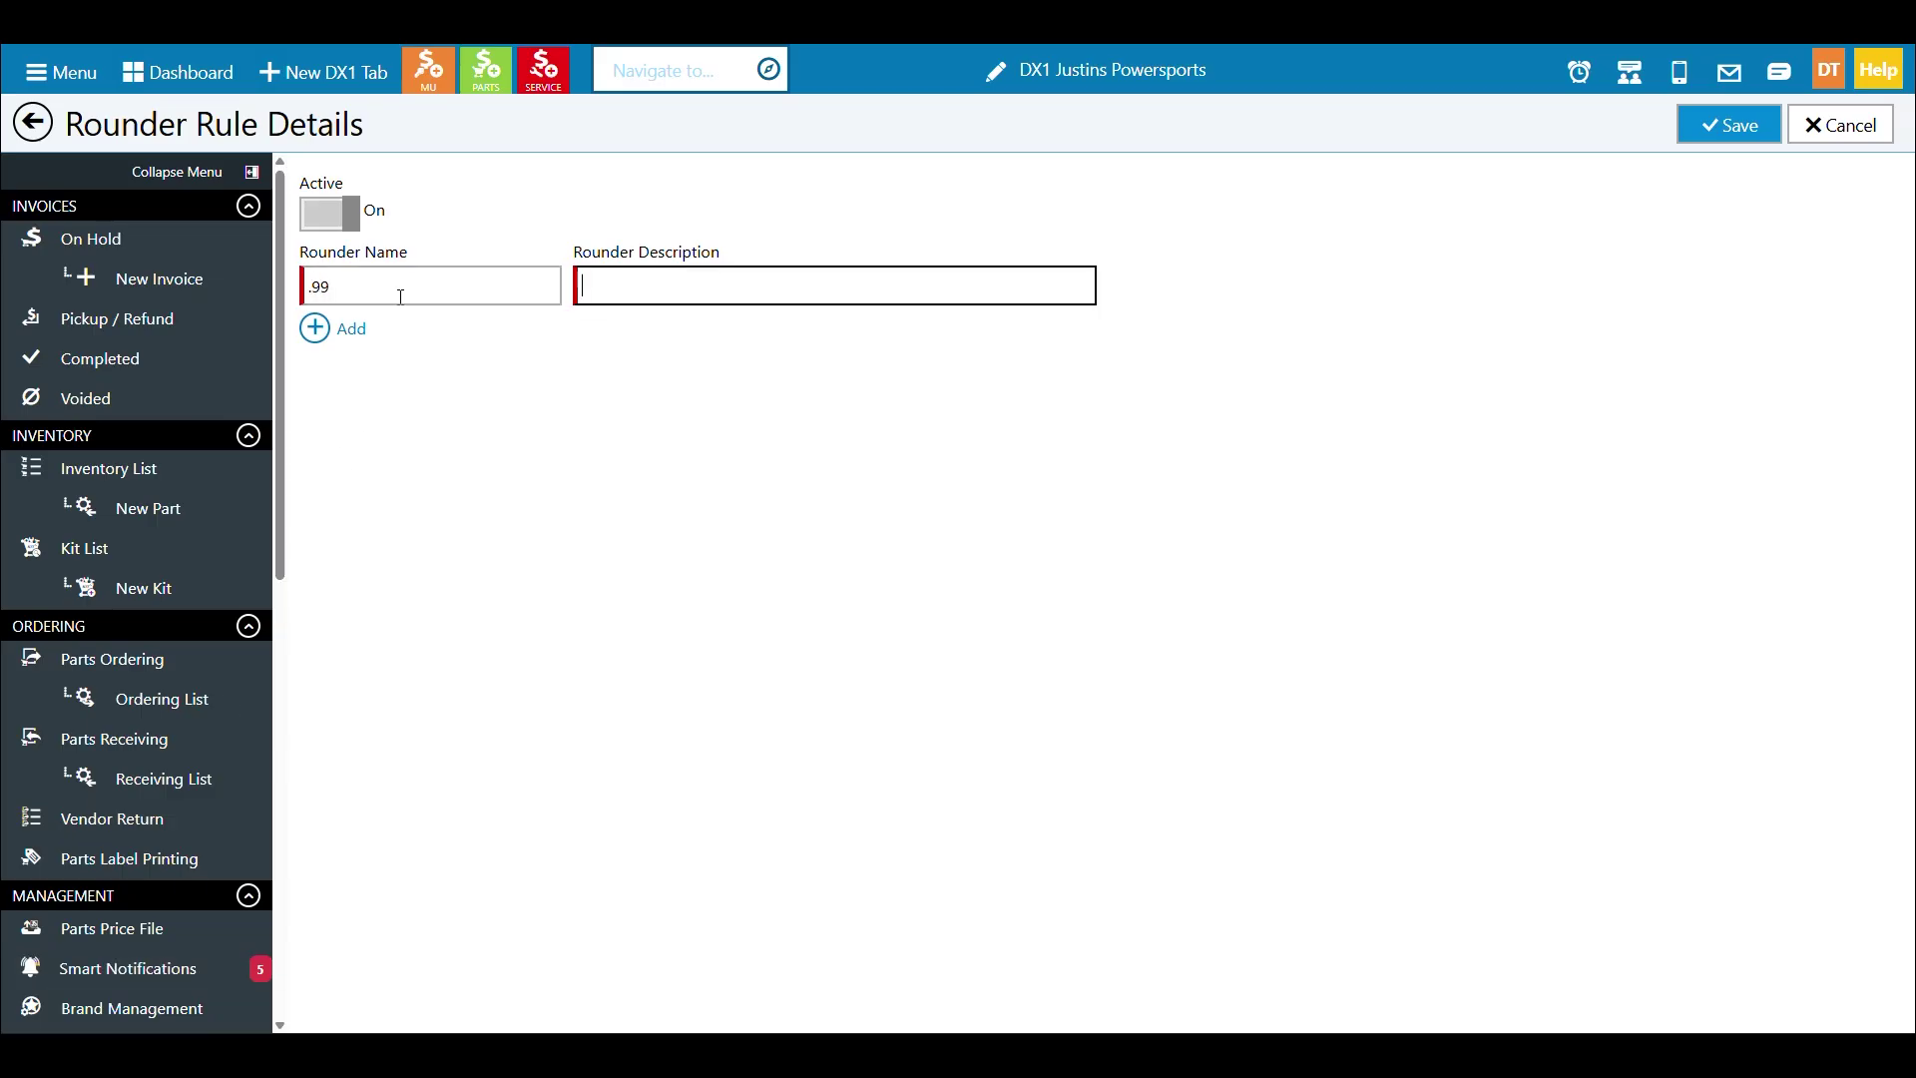
{"action": "type", "text": ".99"}
{"action": "key", "text": "Tab"}
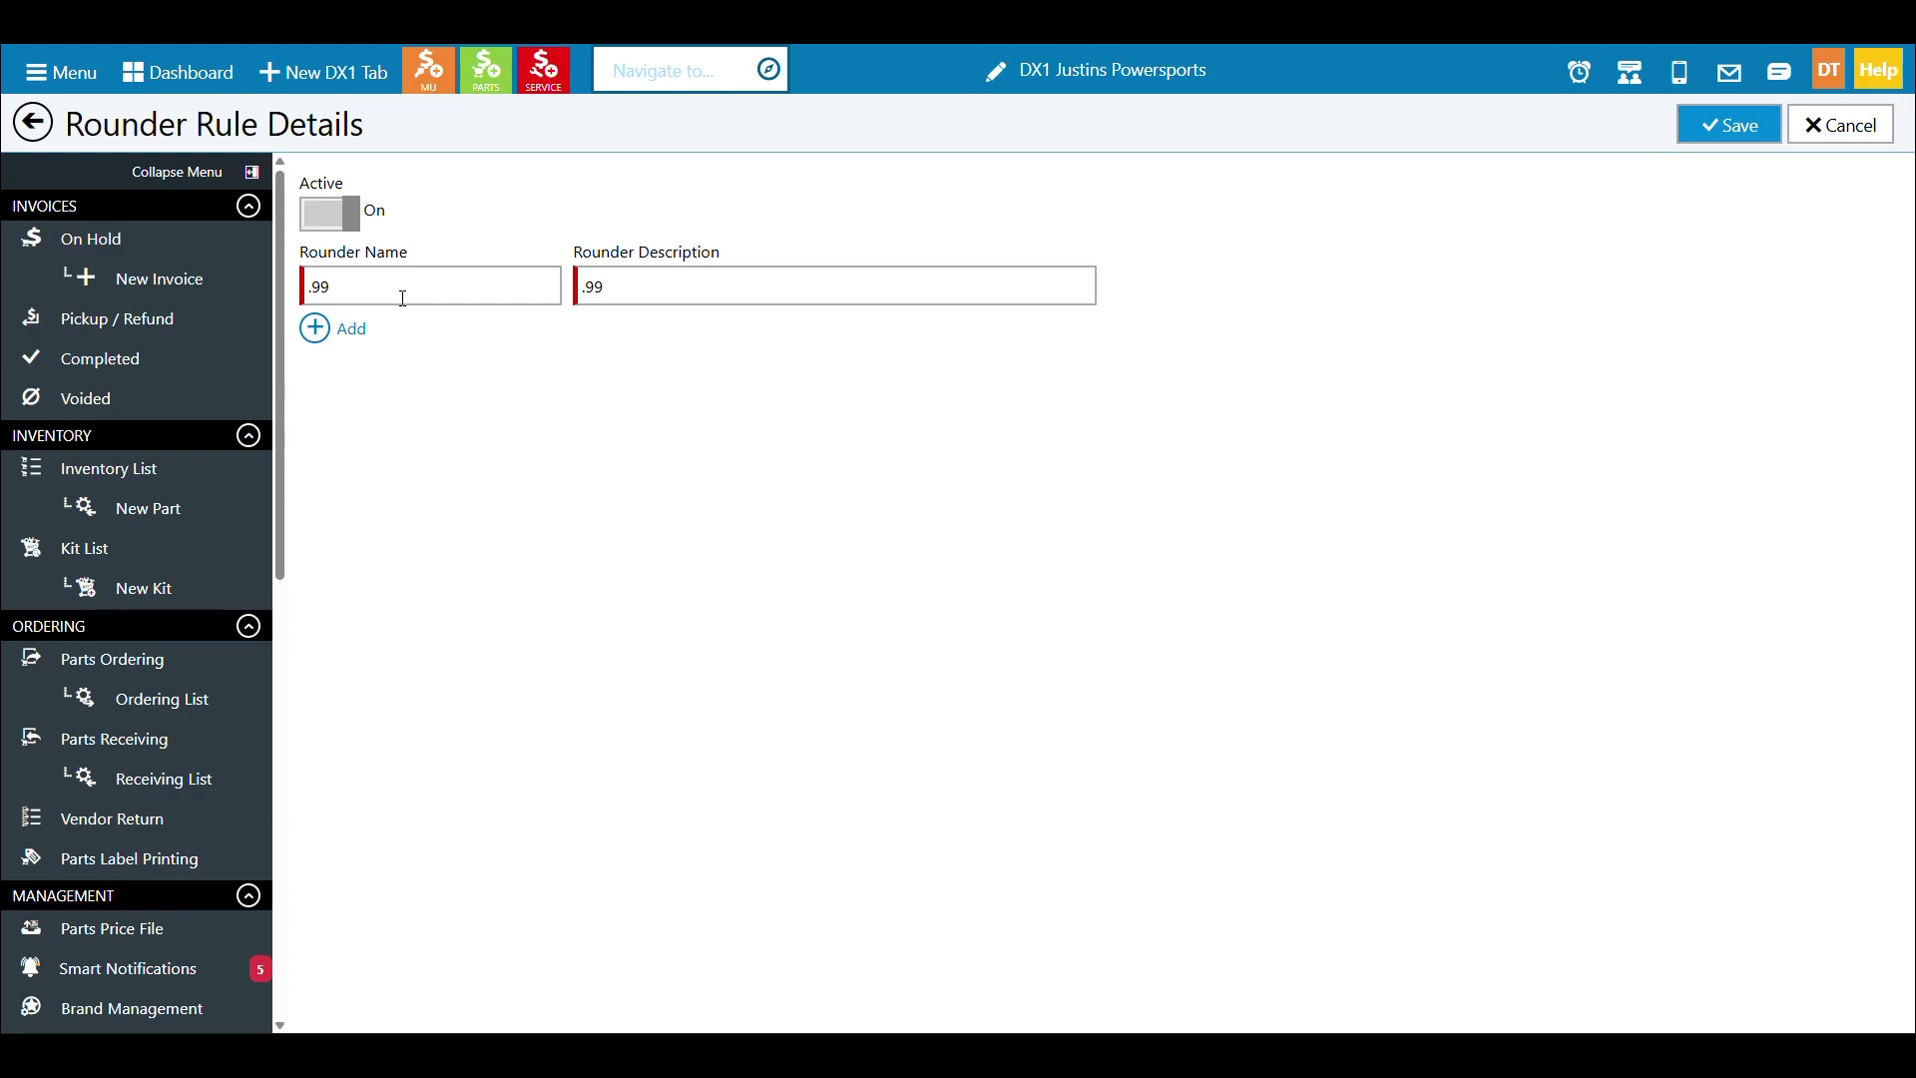
Add a rounder row that rounds amounts ending in up to 0.98 to 0.99, and save the rounder
{"action": "left_click", "coordinate": [315, 329]}
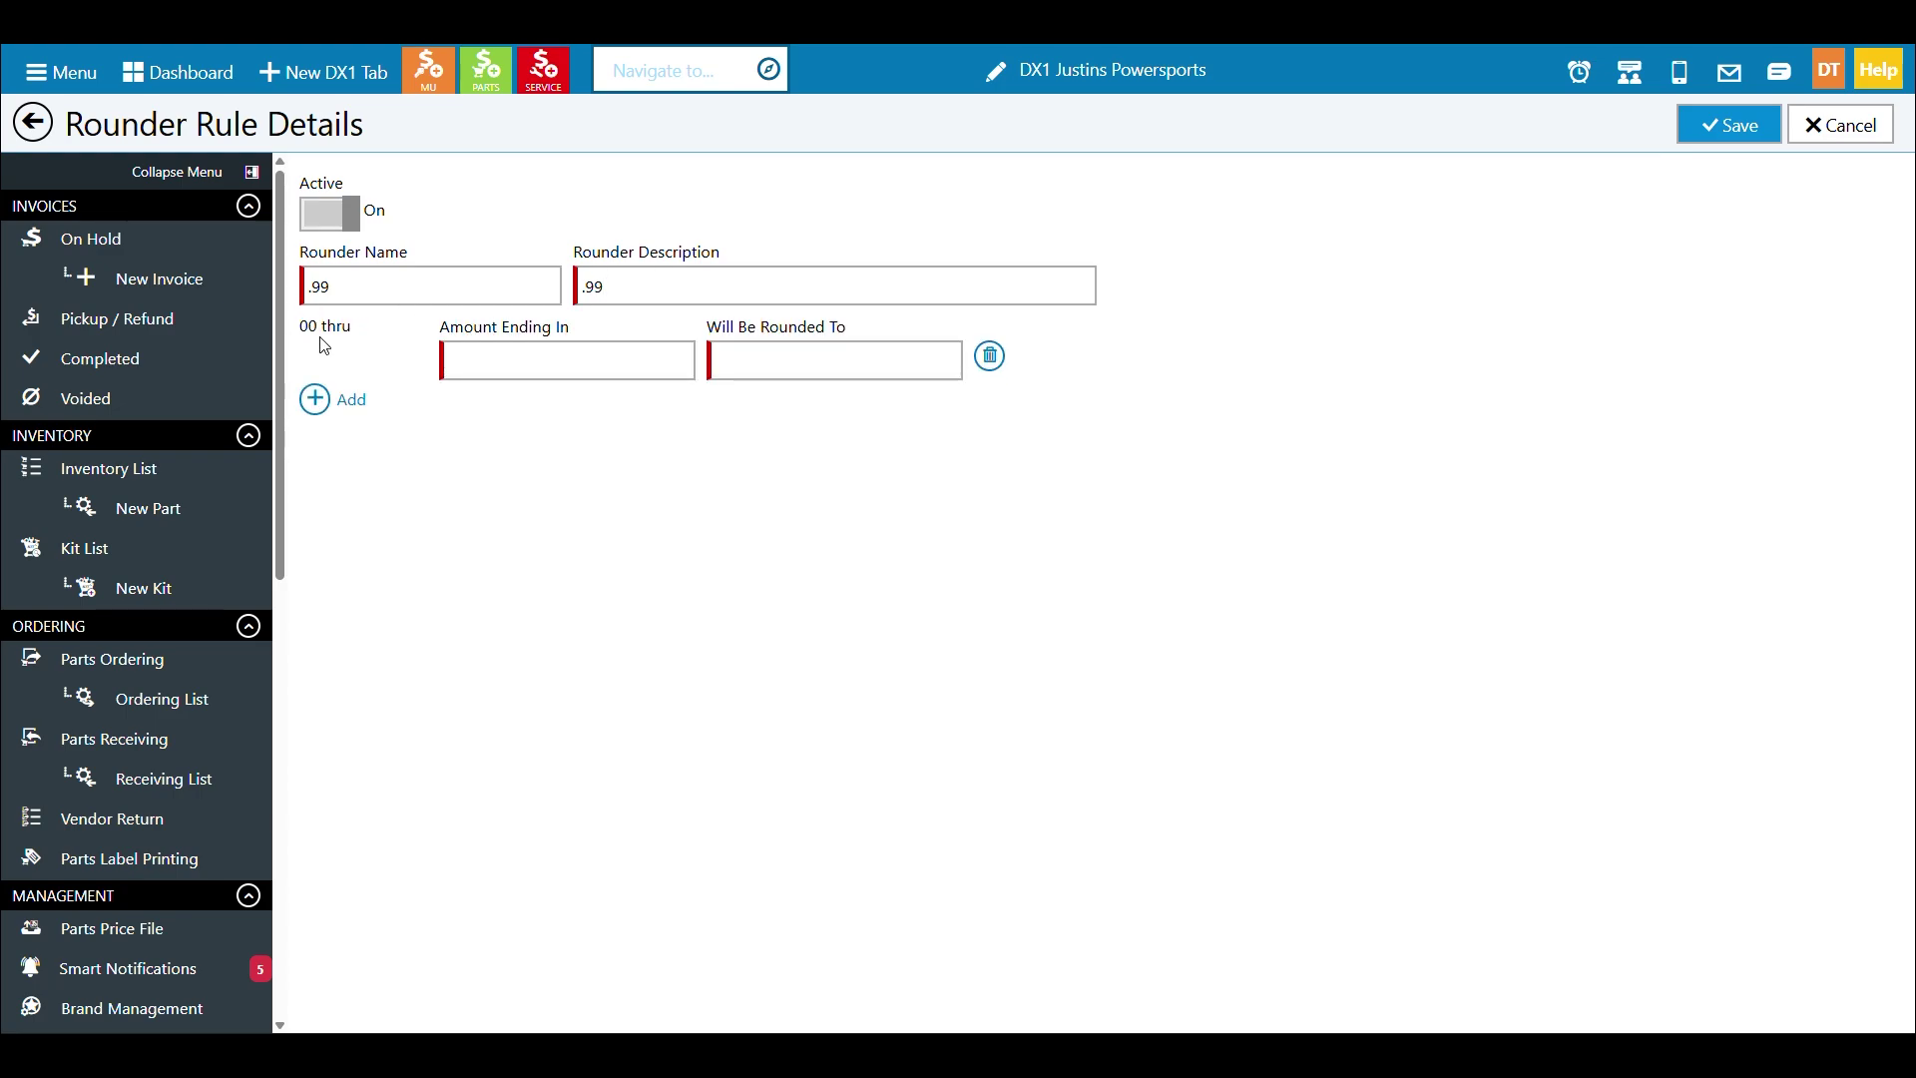
{"action": "left_click", "coordinate": [457, 354]}
{"action": "type", "text": "0.98"}
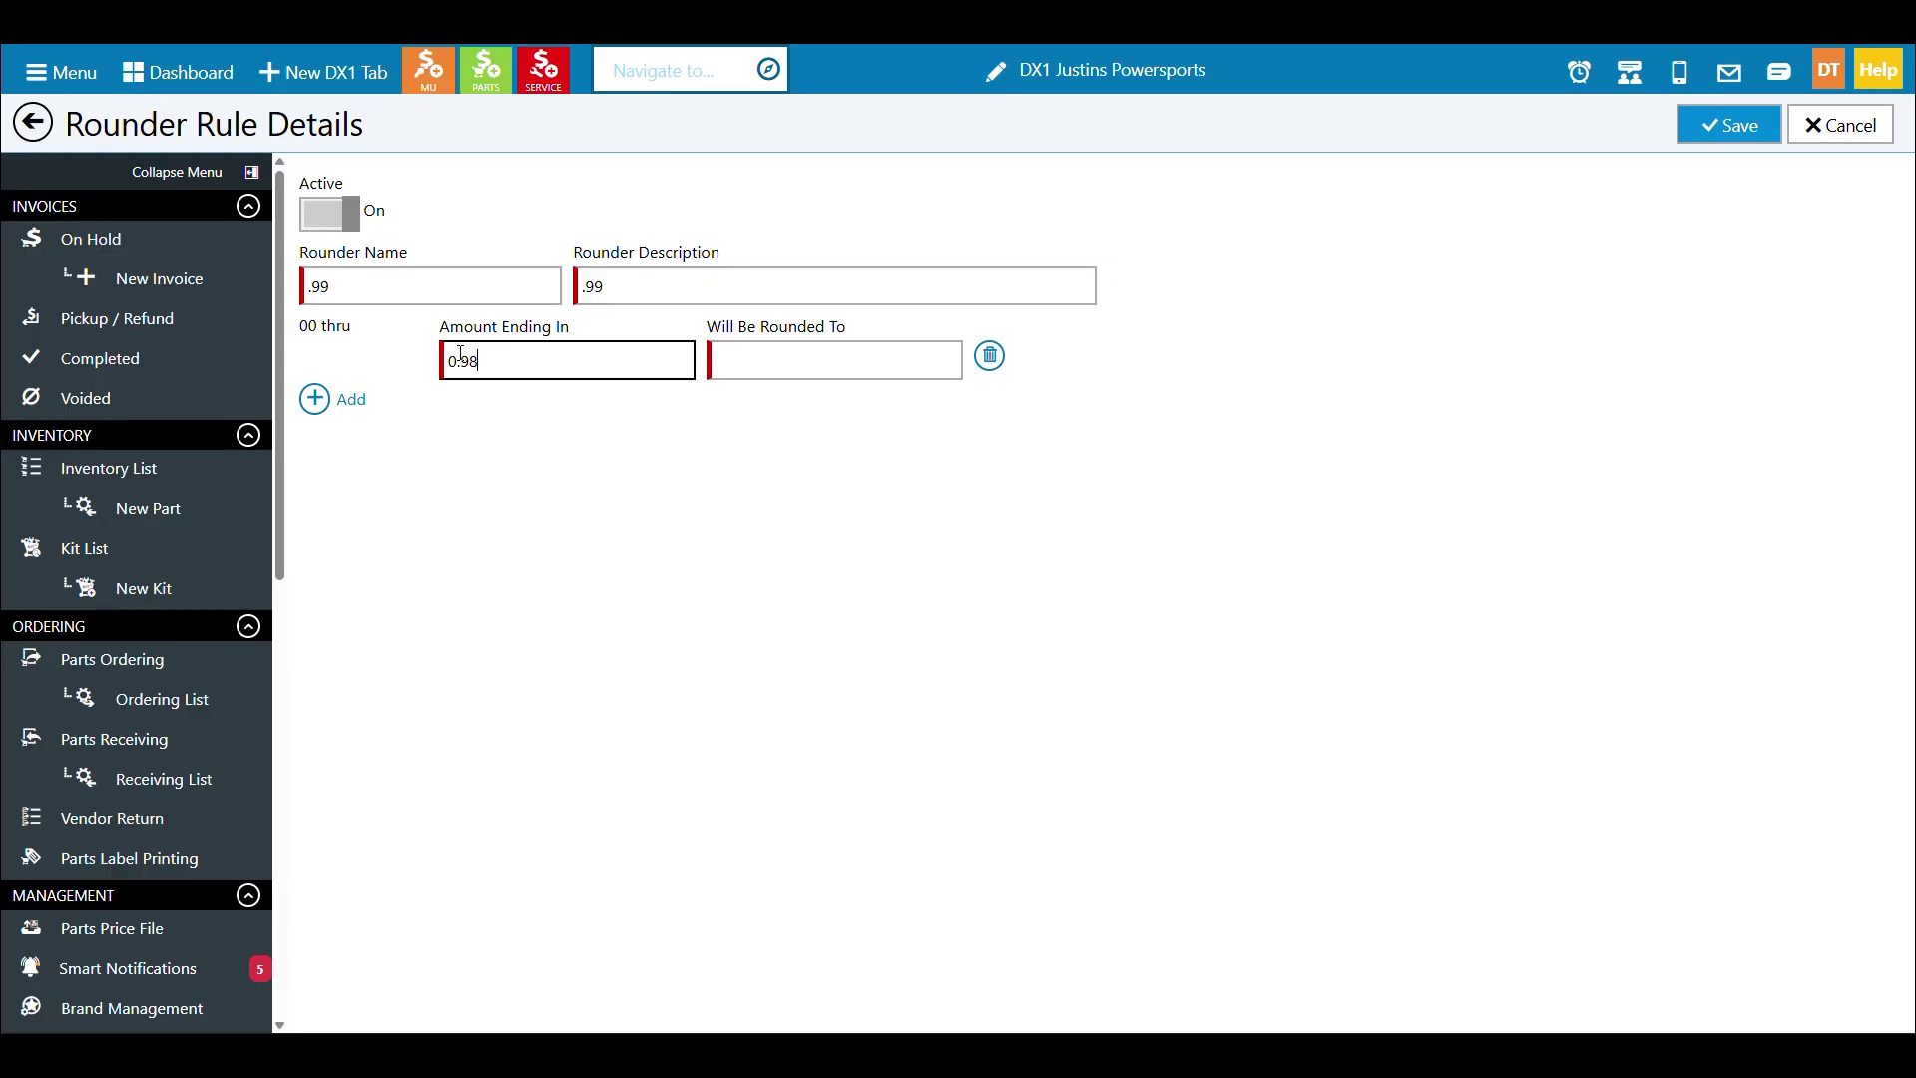
{"action": "key", "text": "Tab"}
{"action": "type", "text": "0.99"}
{"action": "key", "text": "Tab"}
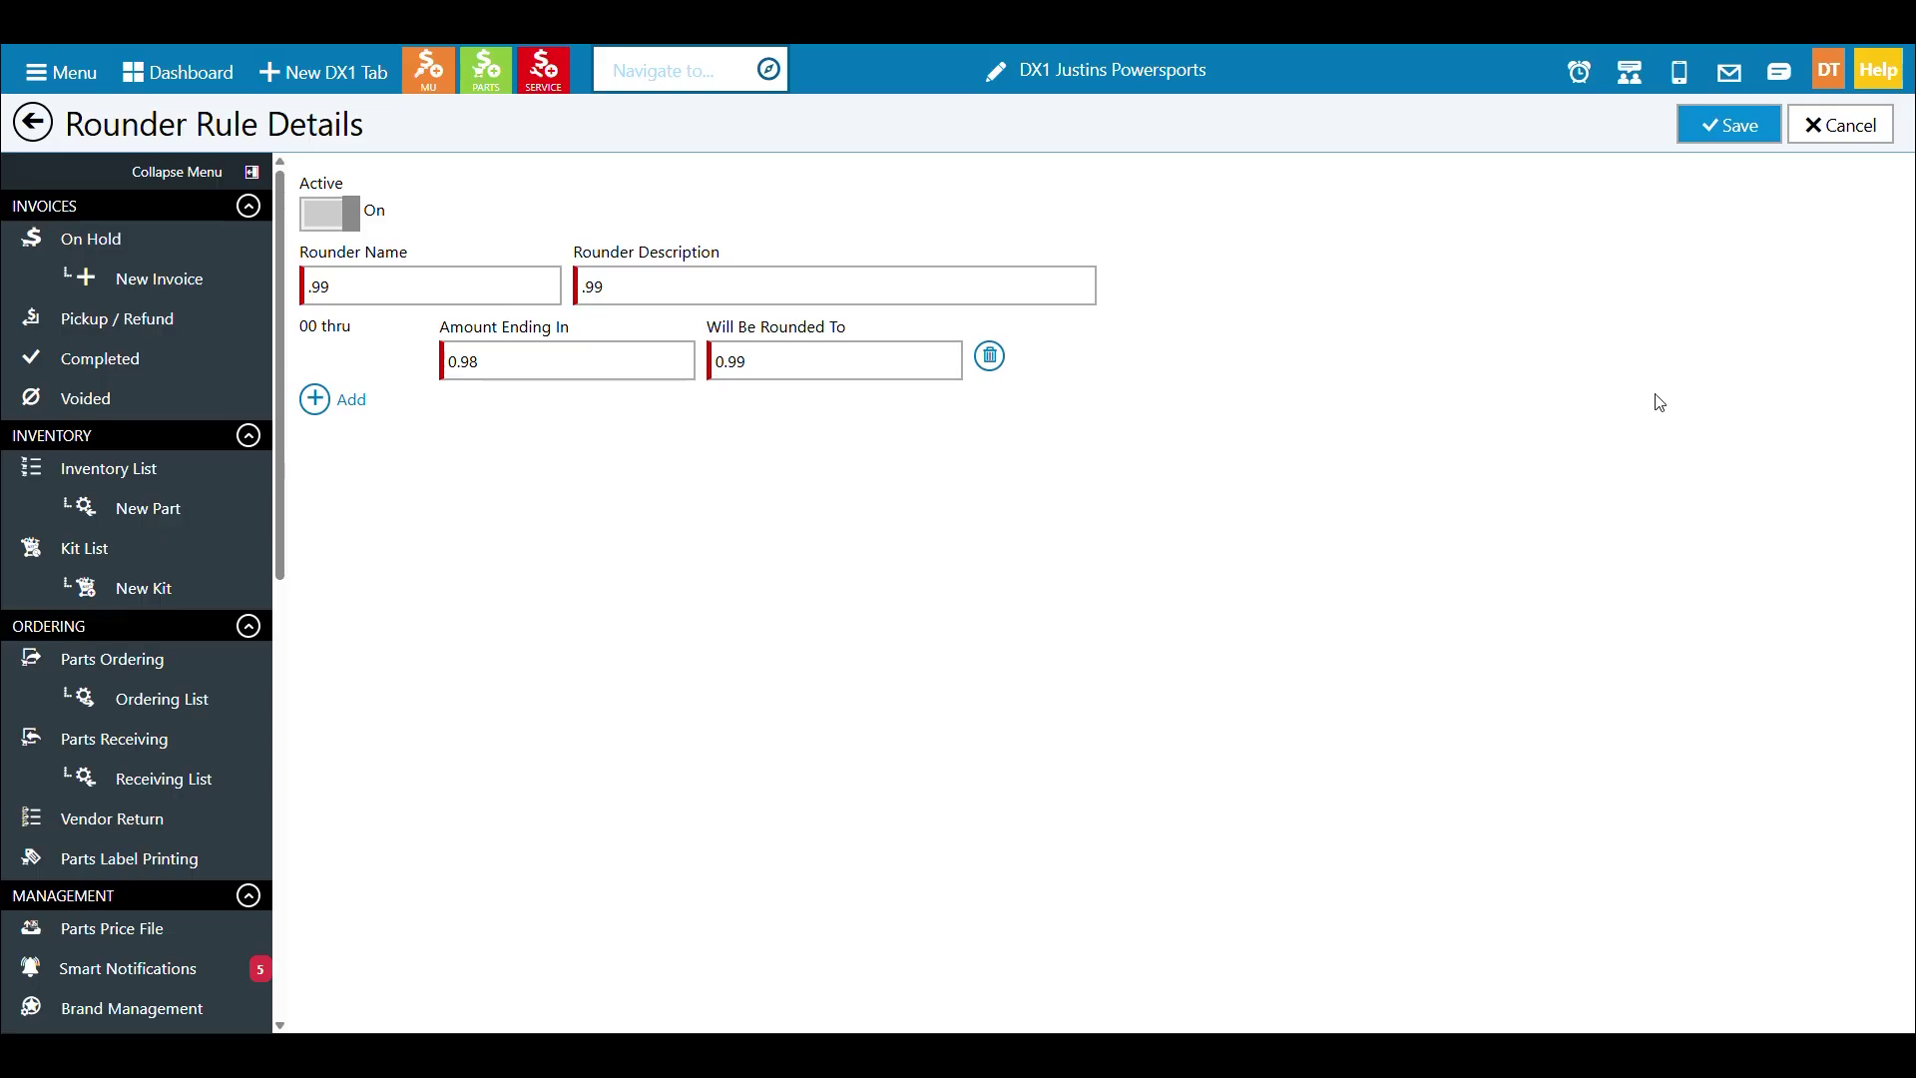
{"action": "left_click", "coordinate": [1717, 124]}
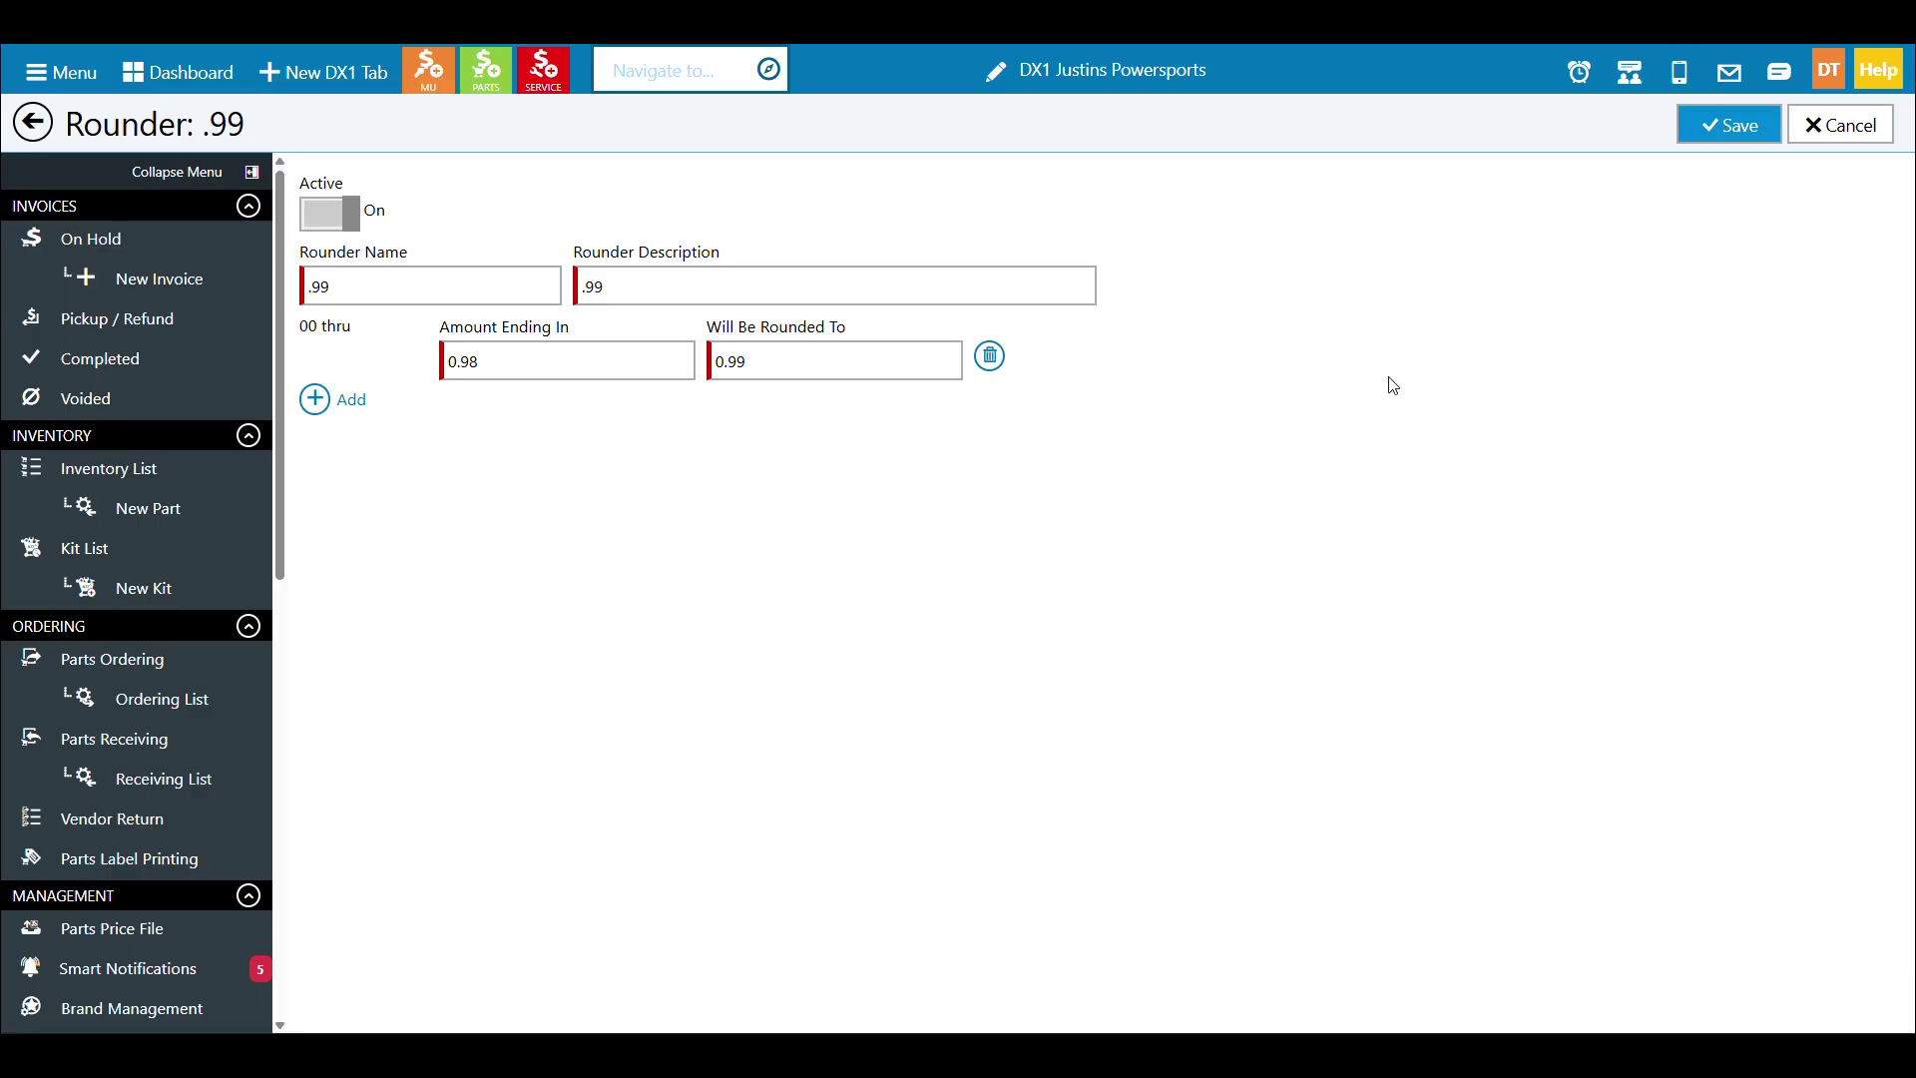
Open the Part Settings in the dealership settings at the Default Part Pricing Rule Information section
{"action": "left_click", "coordinate": [1826, 85]}
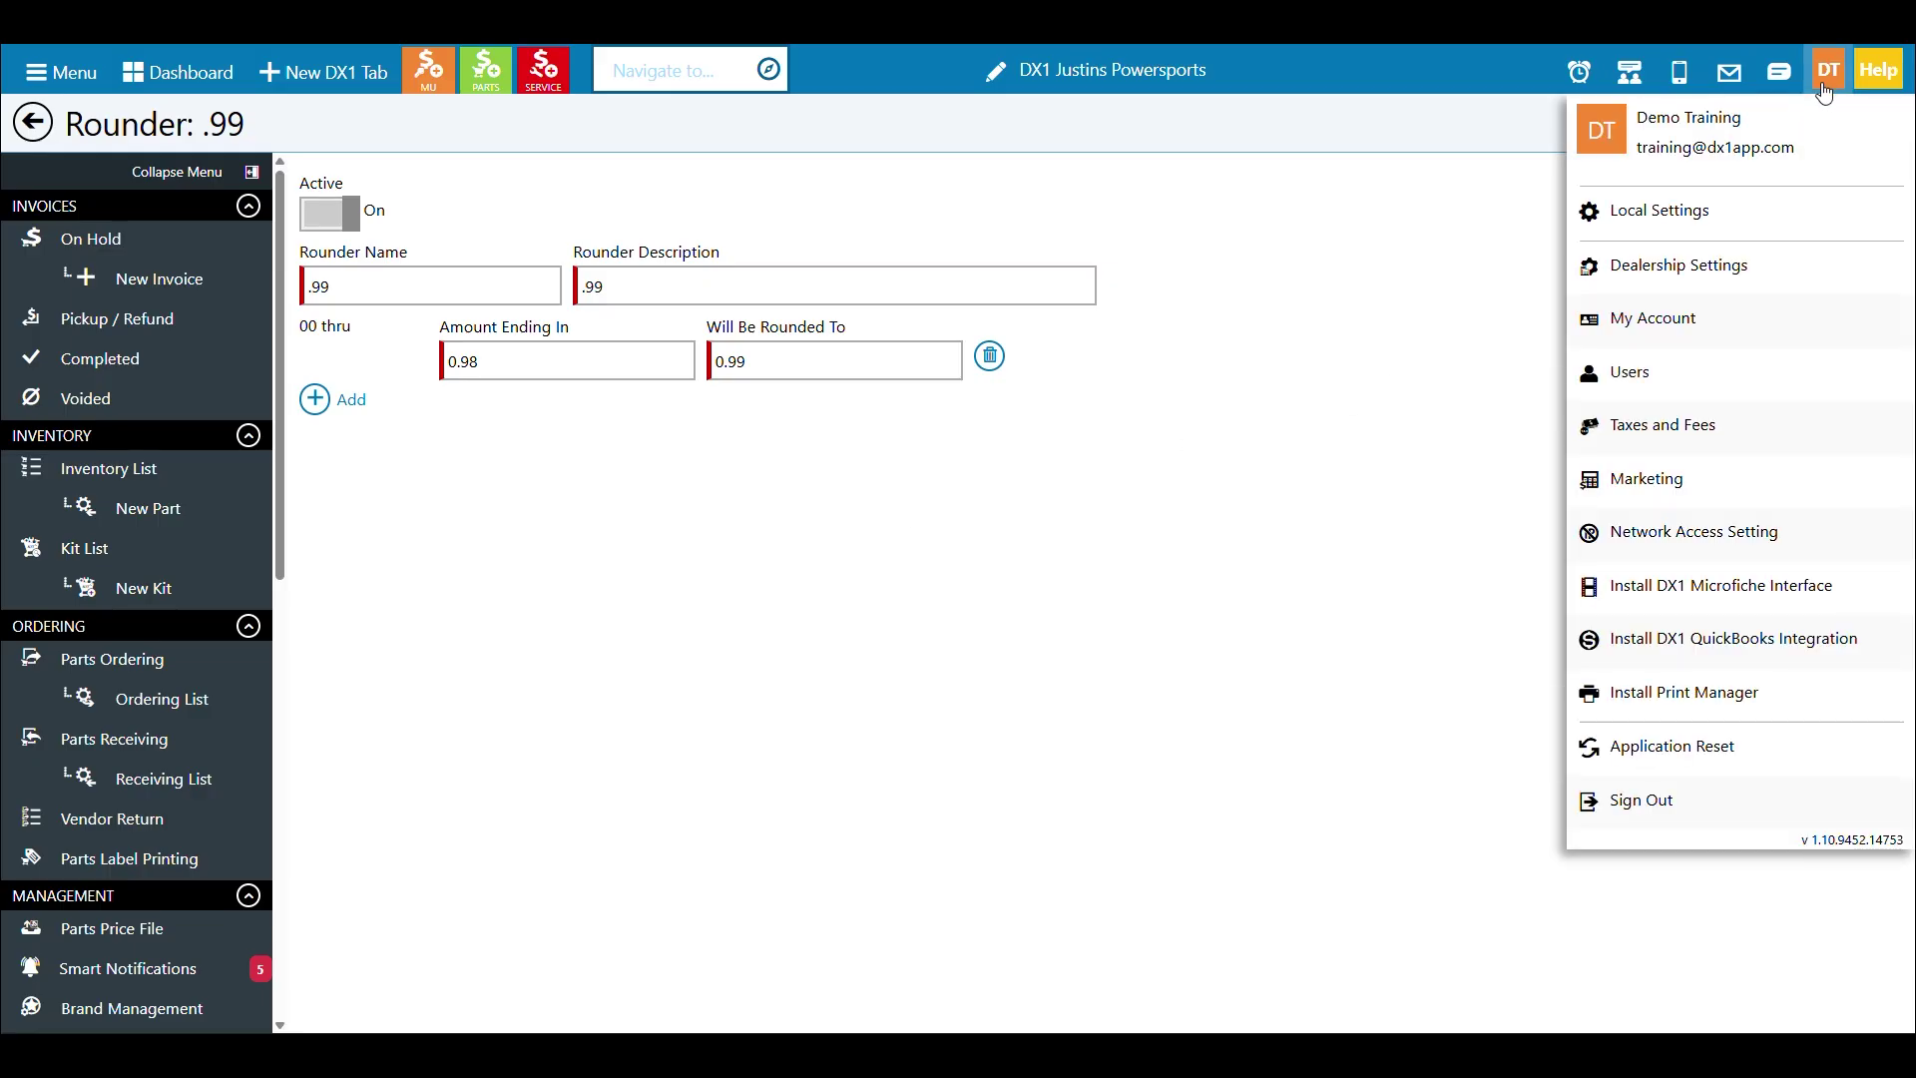
{"action": "left_click", "coordinate": [1723, 268]}
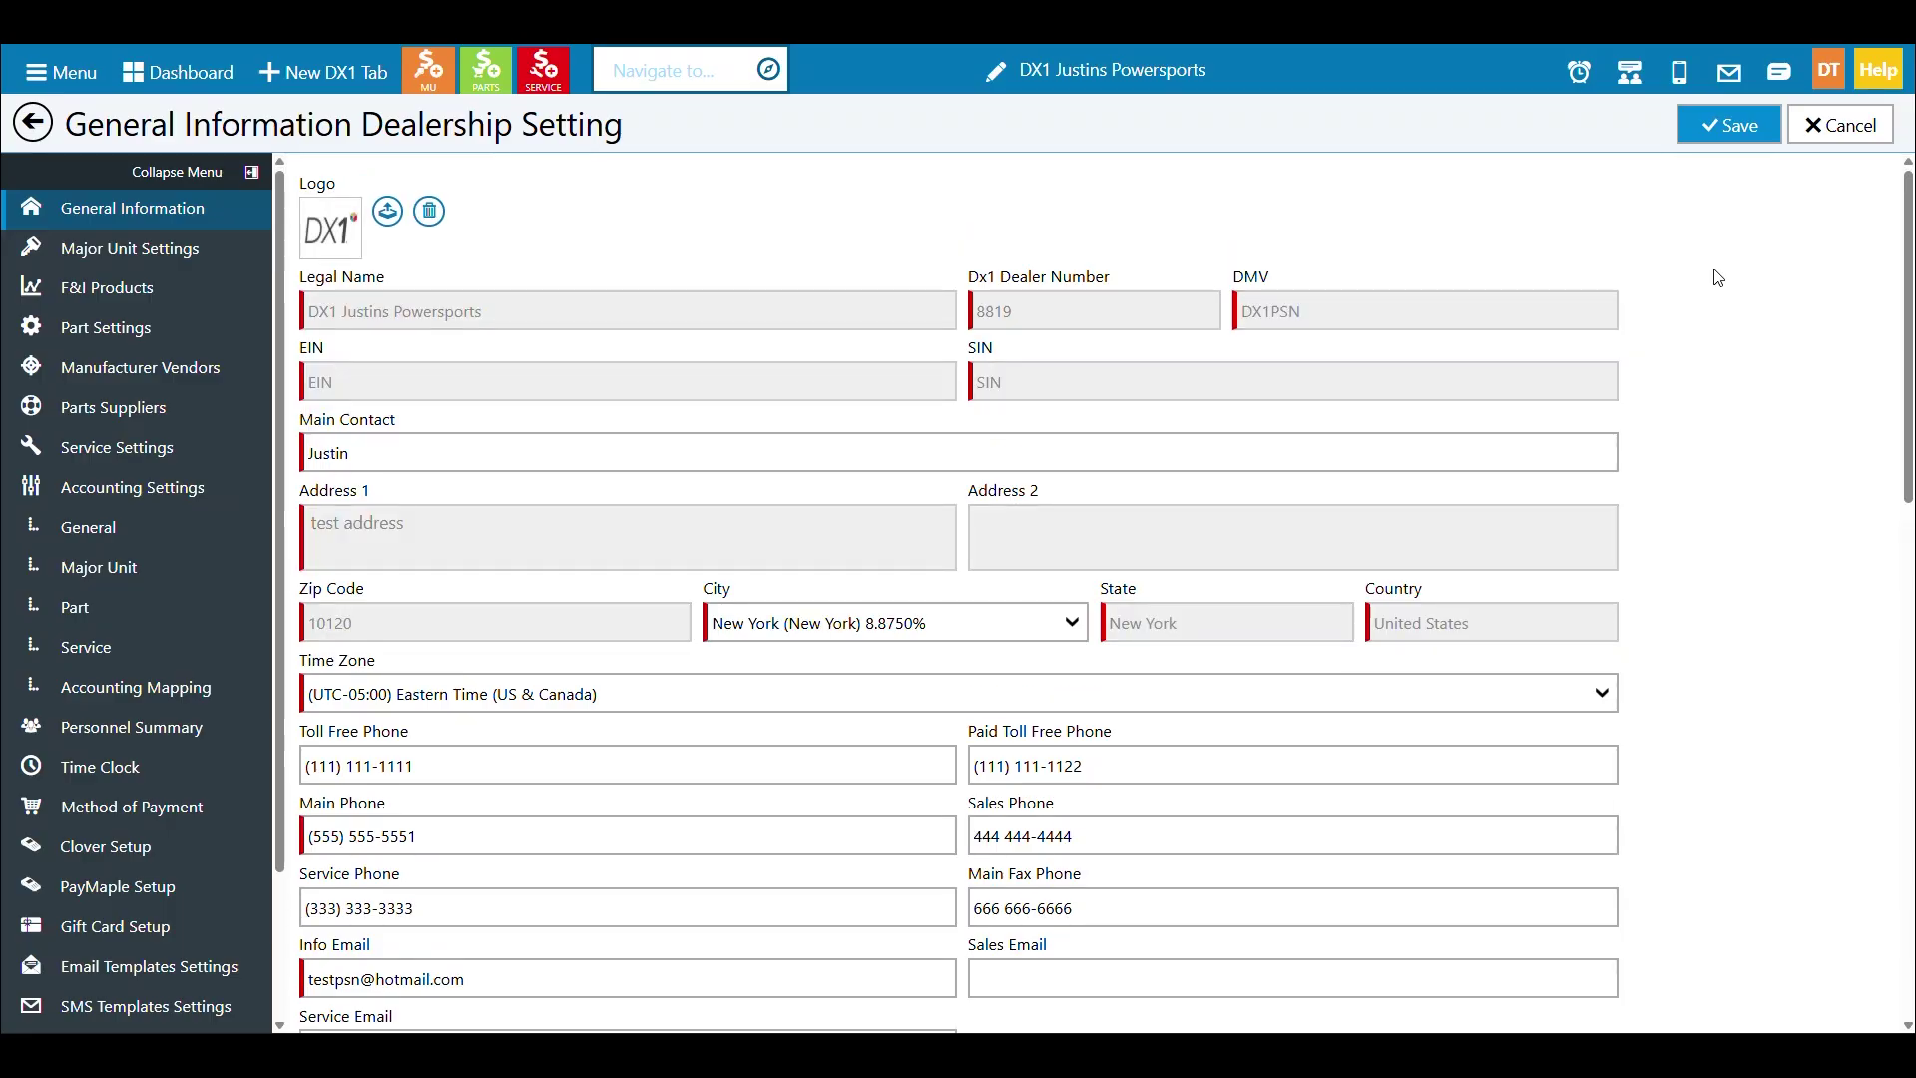
{"action": "left_click", "coordinate": [207, 409]}
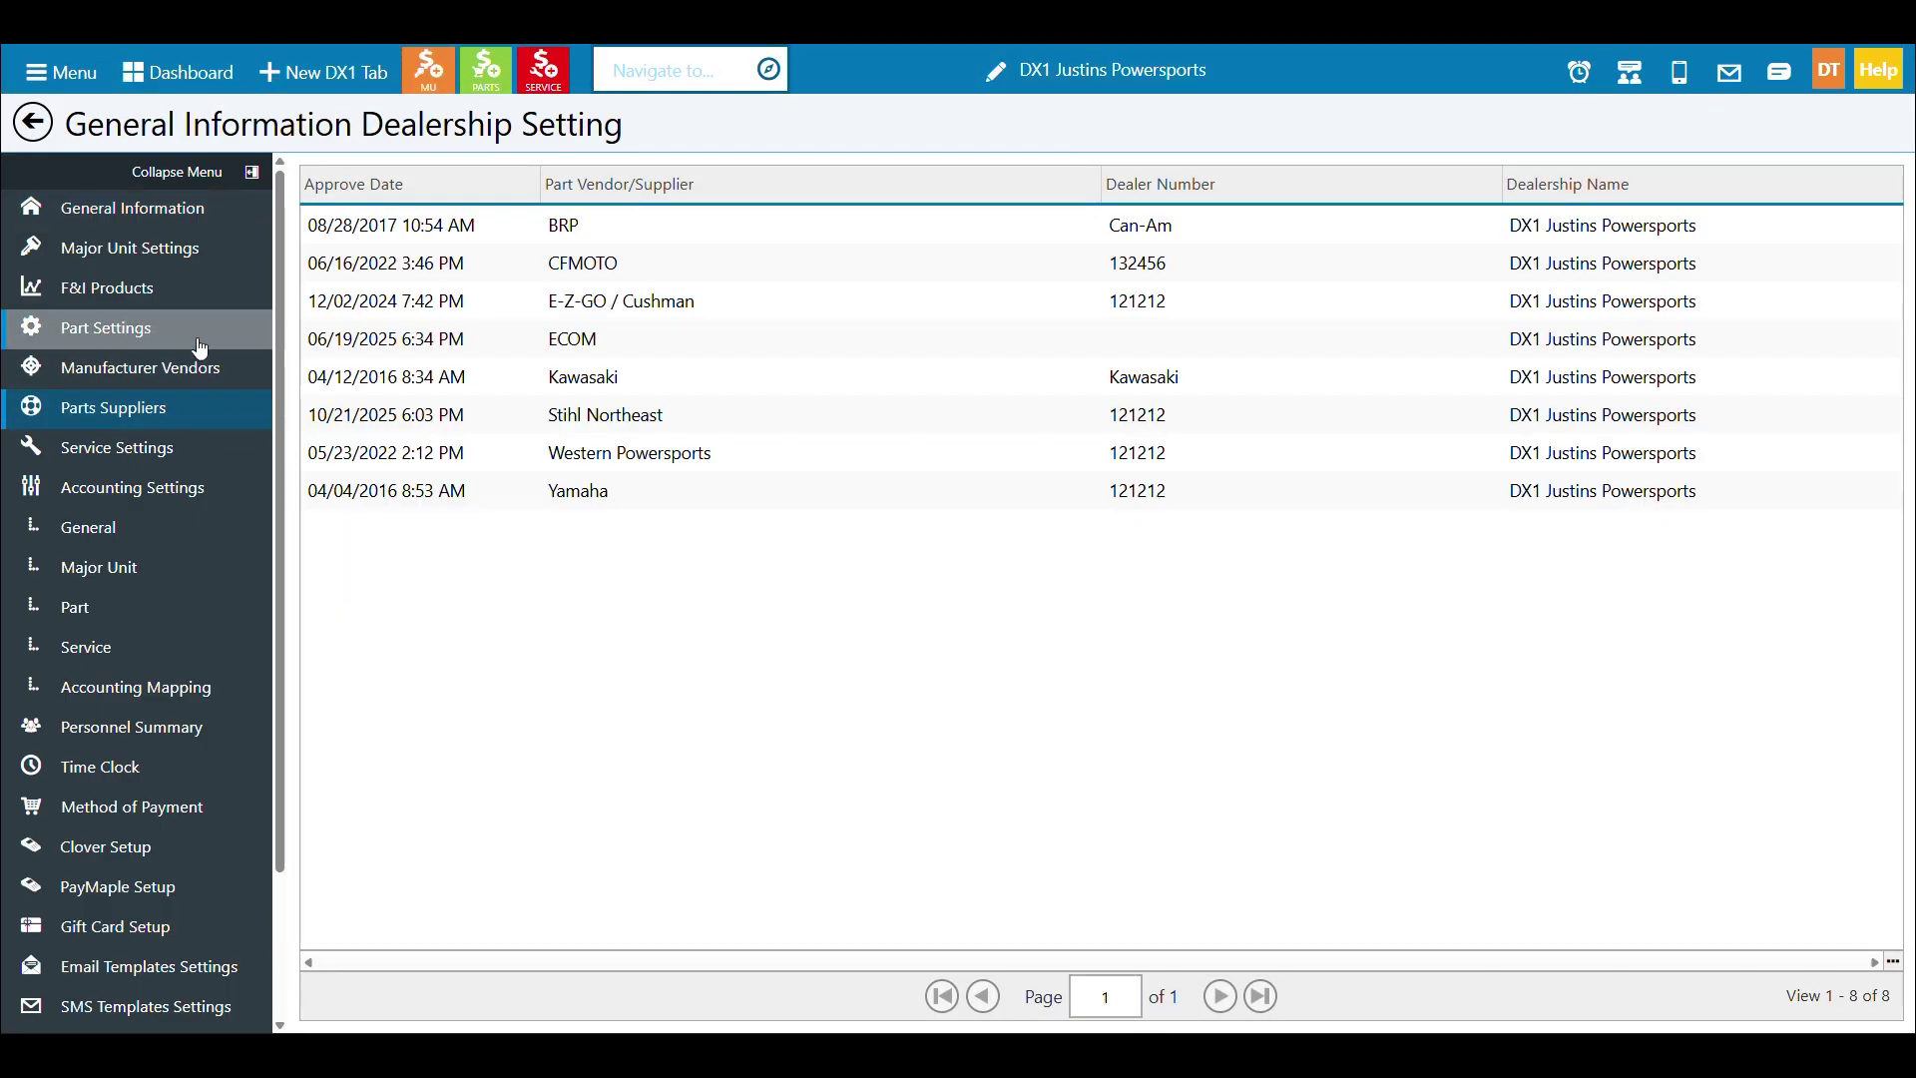
{"action": "left_click", "coordinate": [175, 325]}
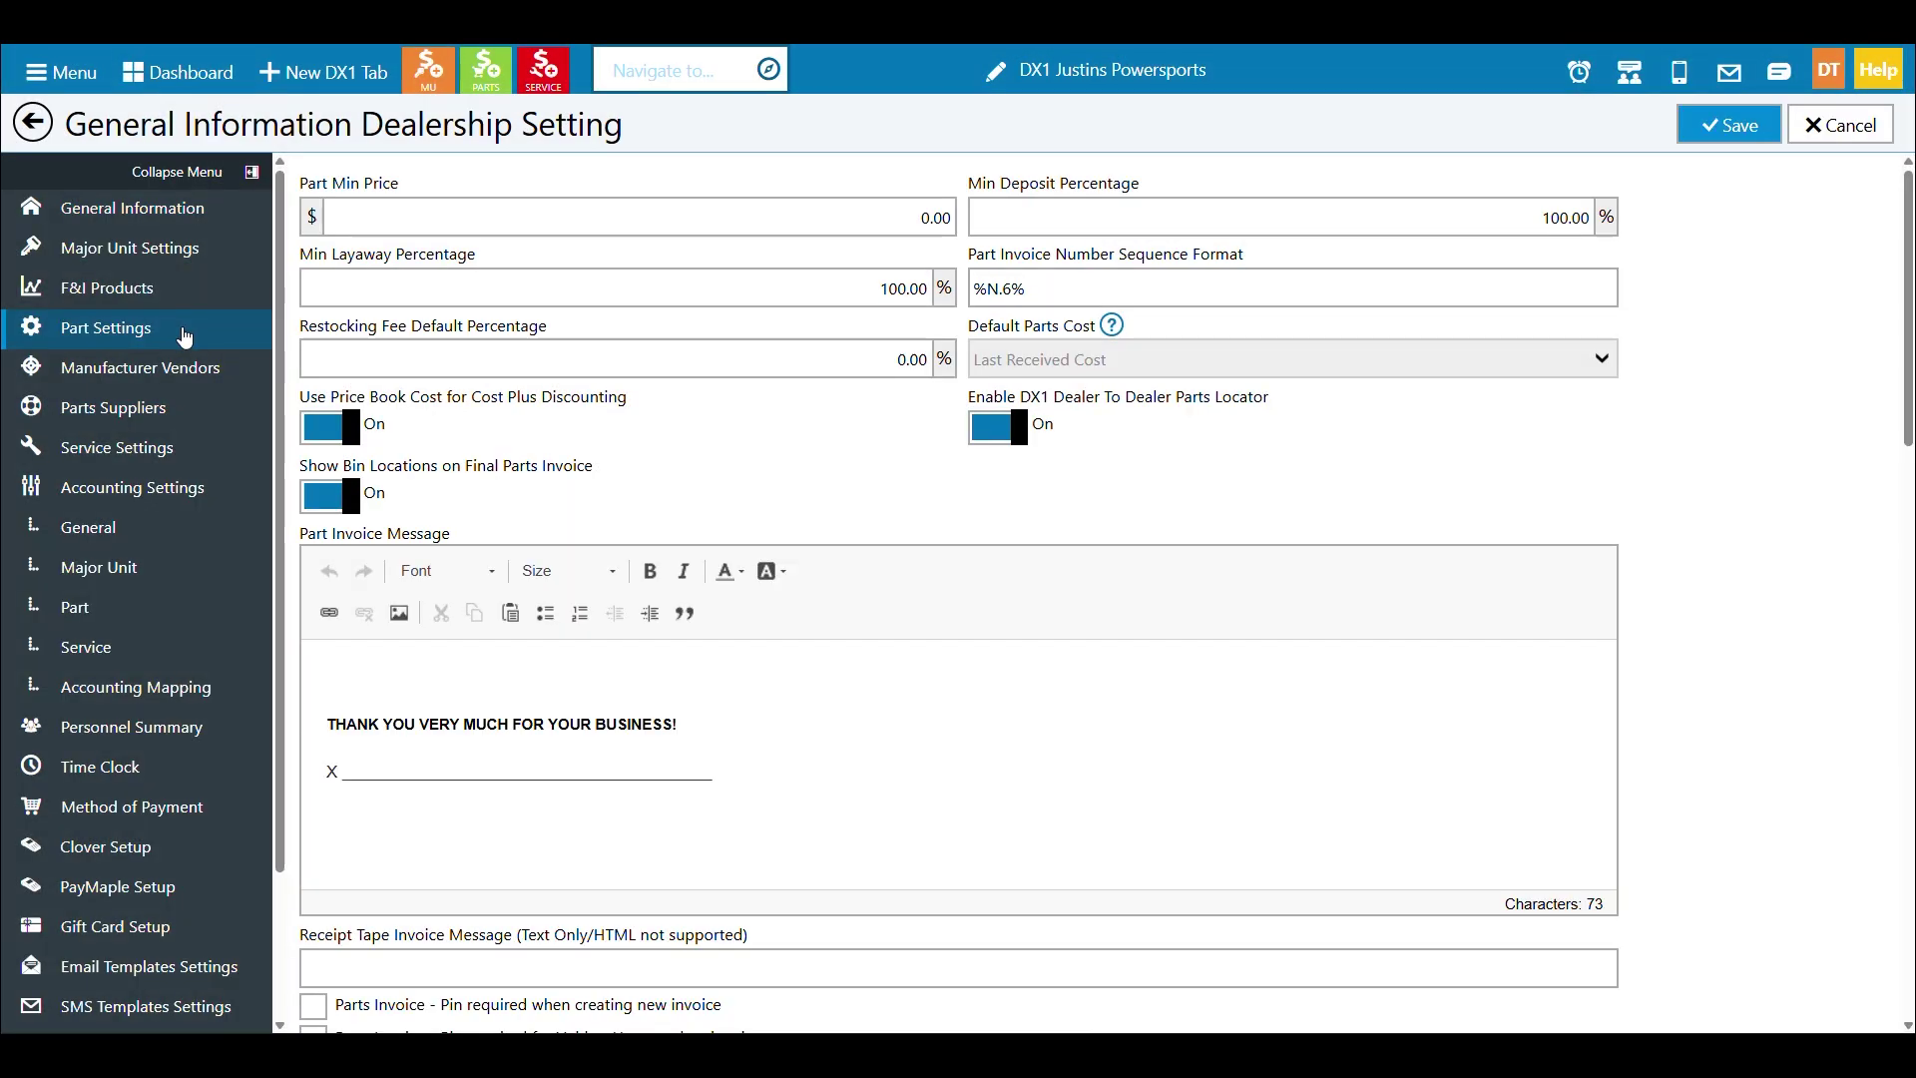
{"action": "scroll", "coordinate": [590, 337], "scroll_direction": "down", "scroll_amount": 10}
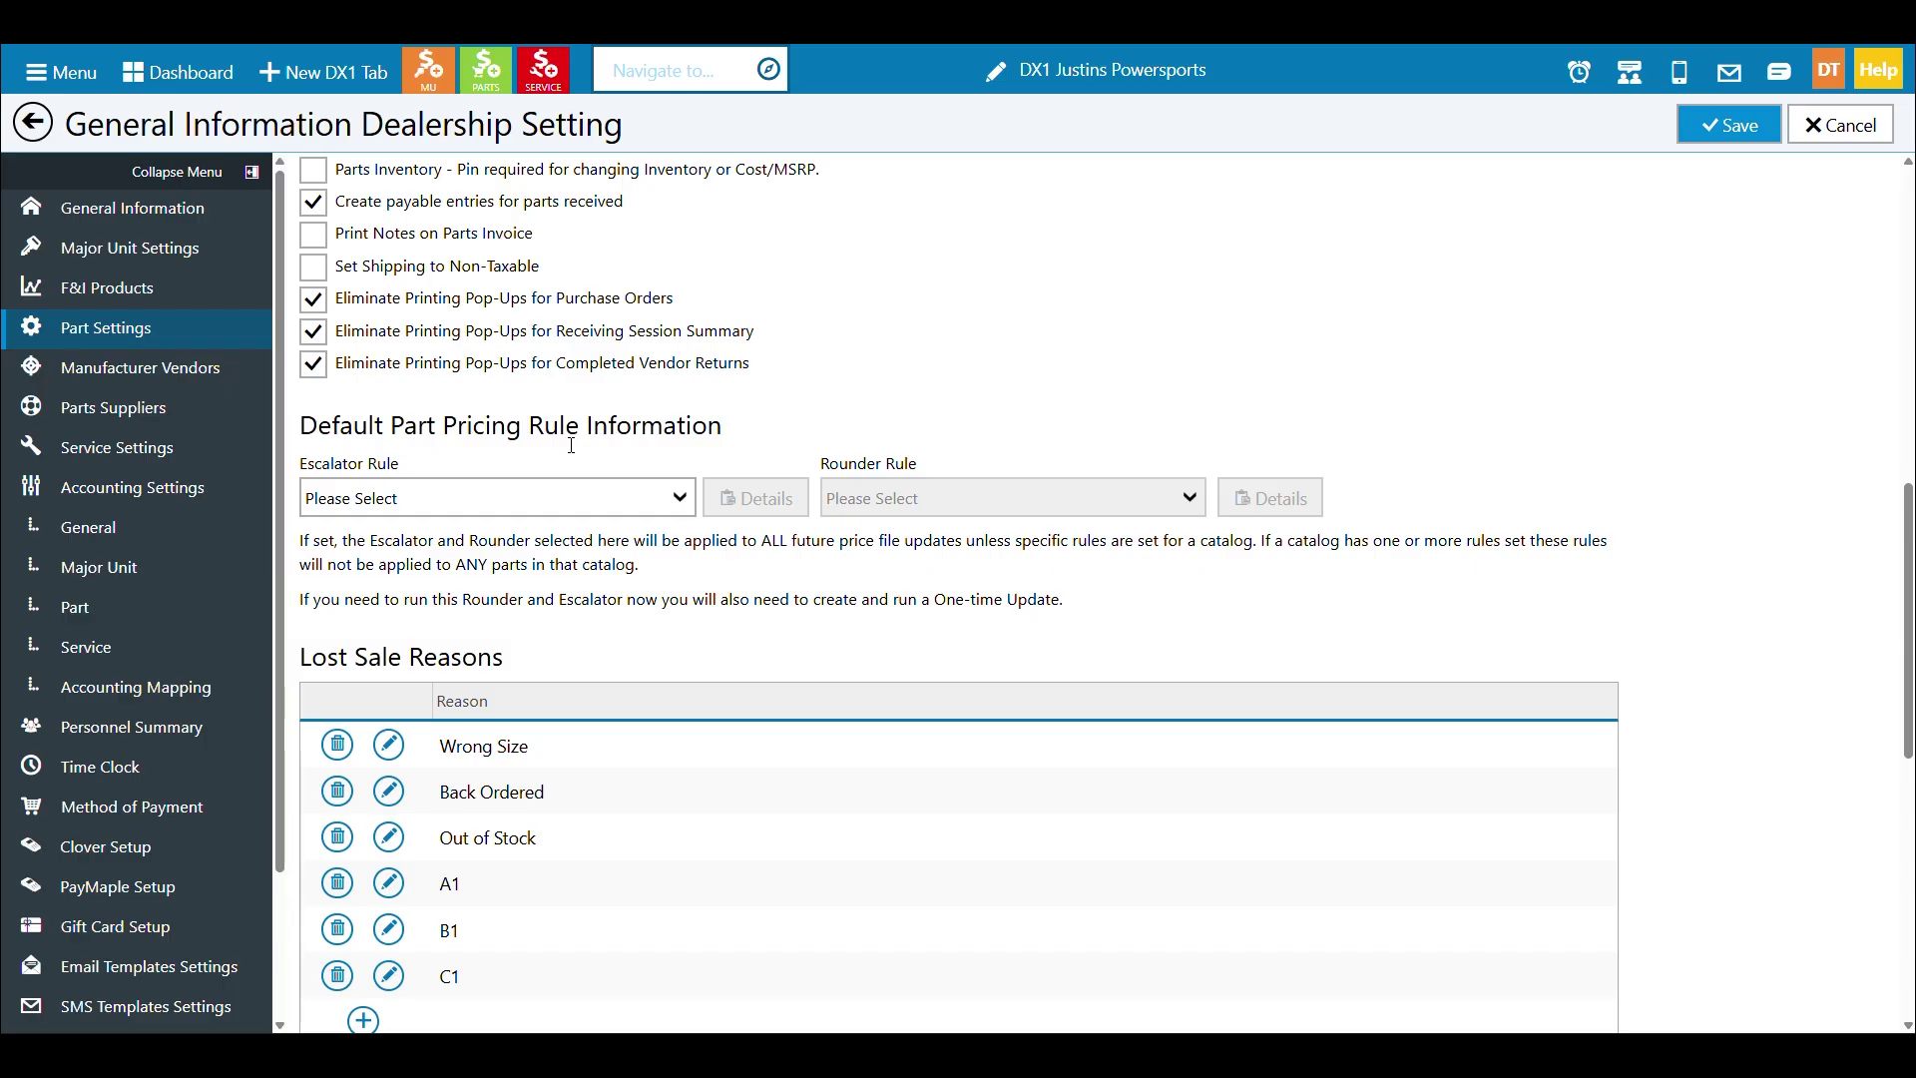
Set the default escalator rule to "MSRP + 10% = DSP" and review its details
{"action": "left_click", "coordinate": [679, 499]}
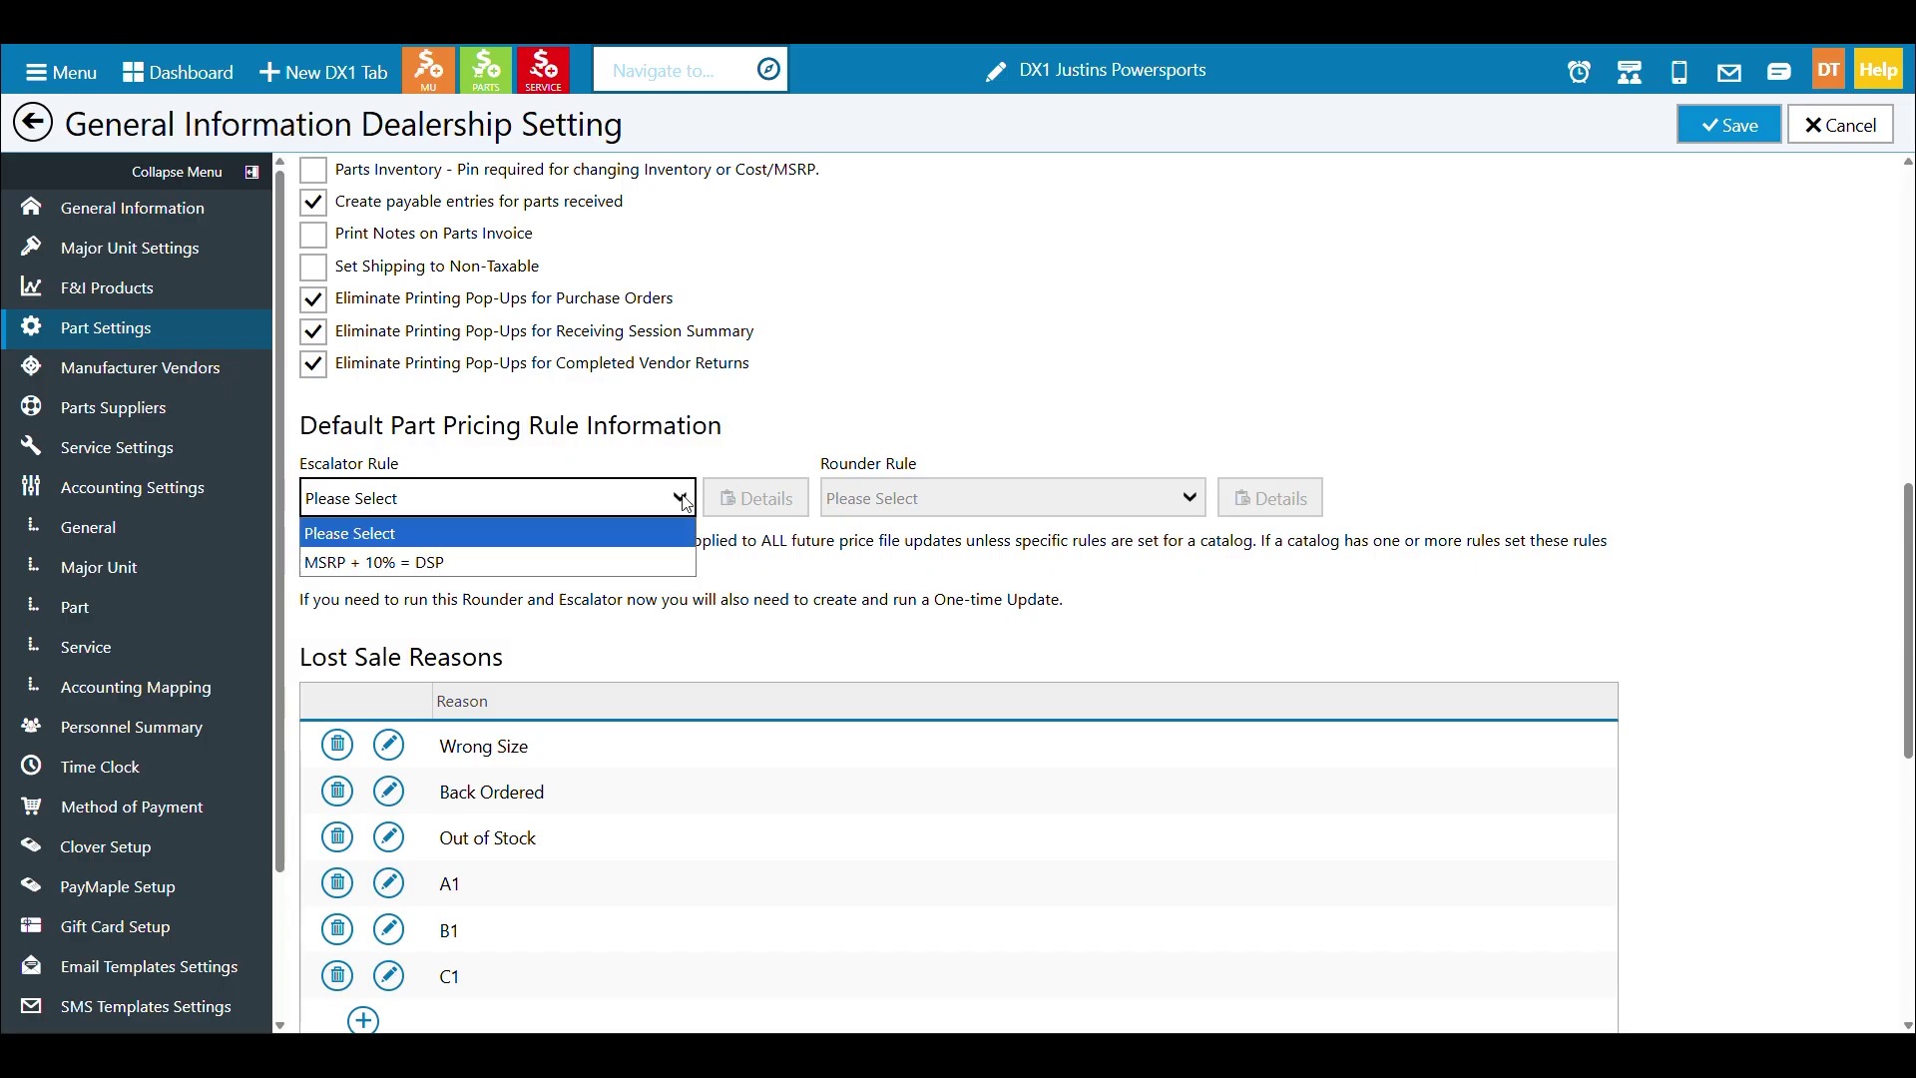
{"action": "left_click", "coordinate": [649, 557]}
{"action": "left_click", "coordinate": [758, 504]}
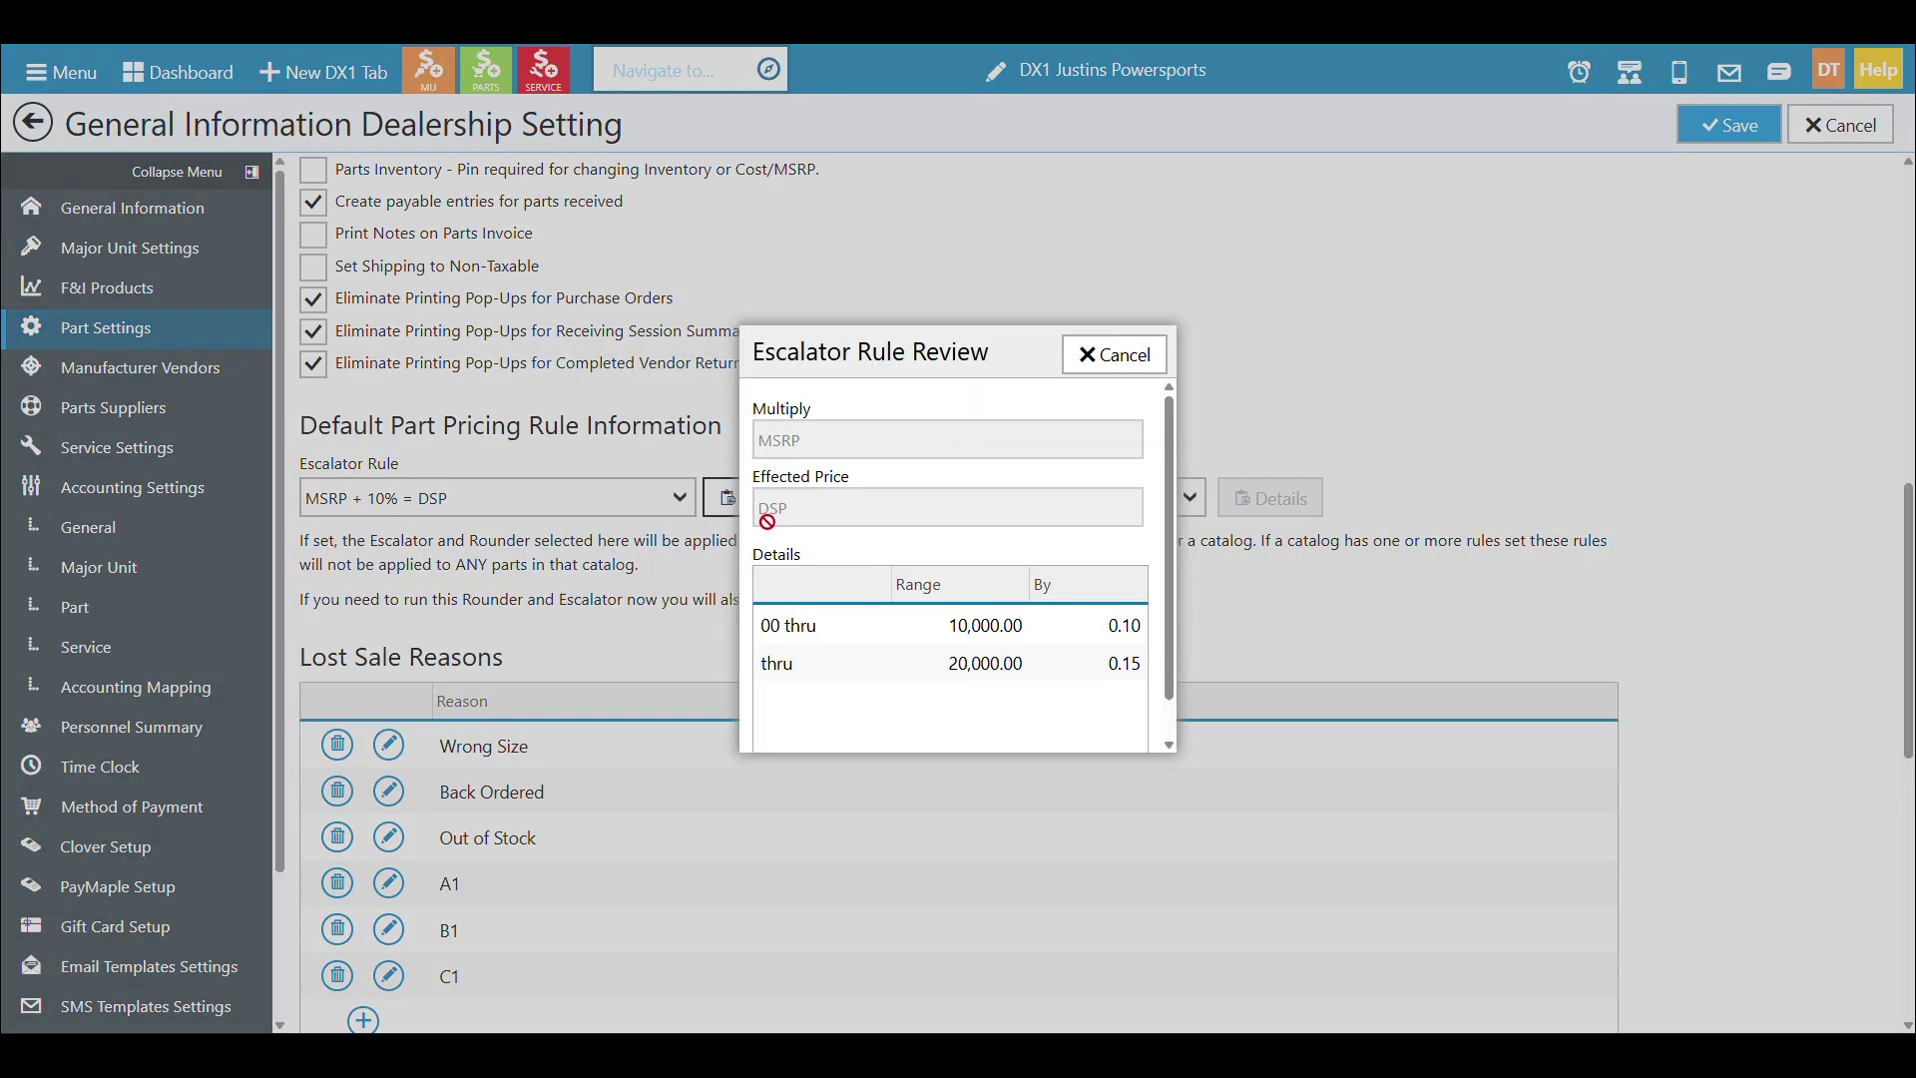
{"action": "left_click", "coordinate": [1118, 367]}
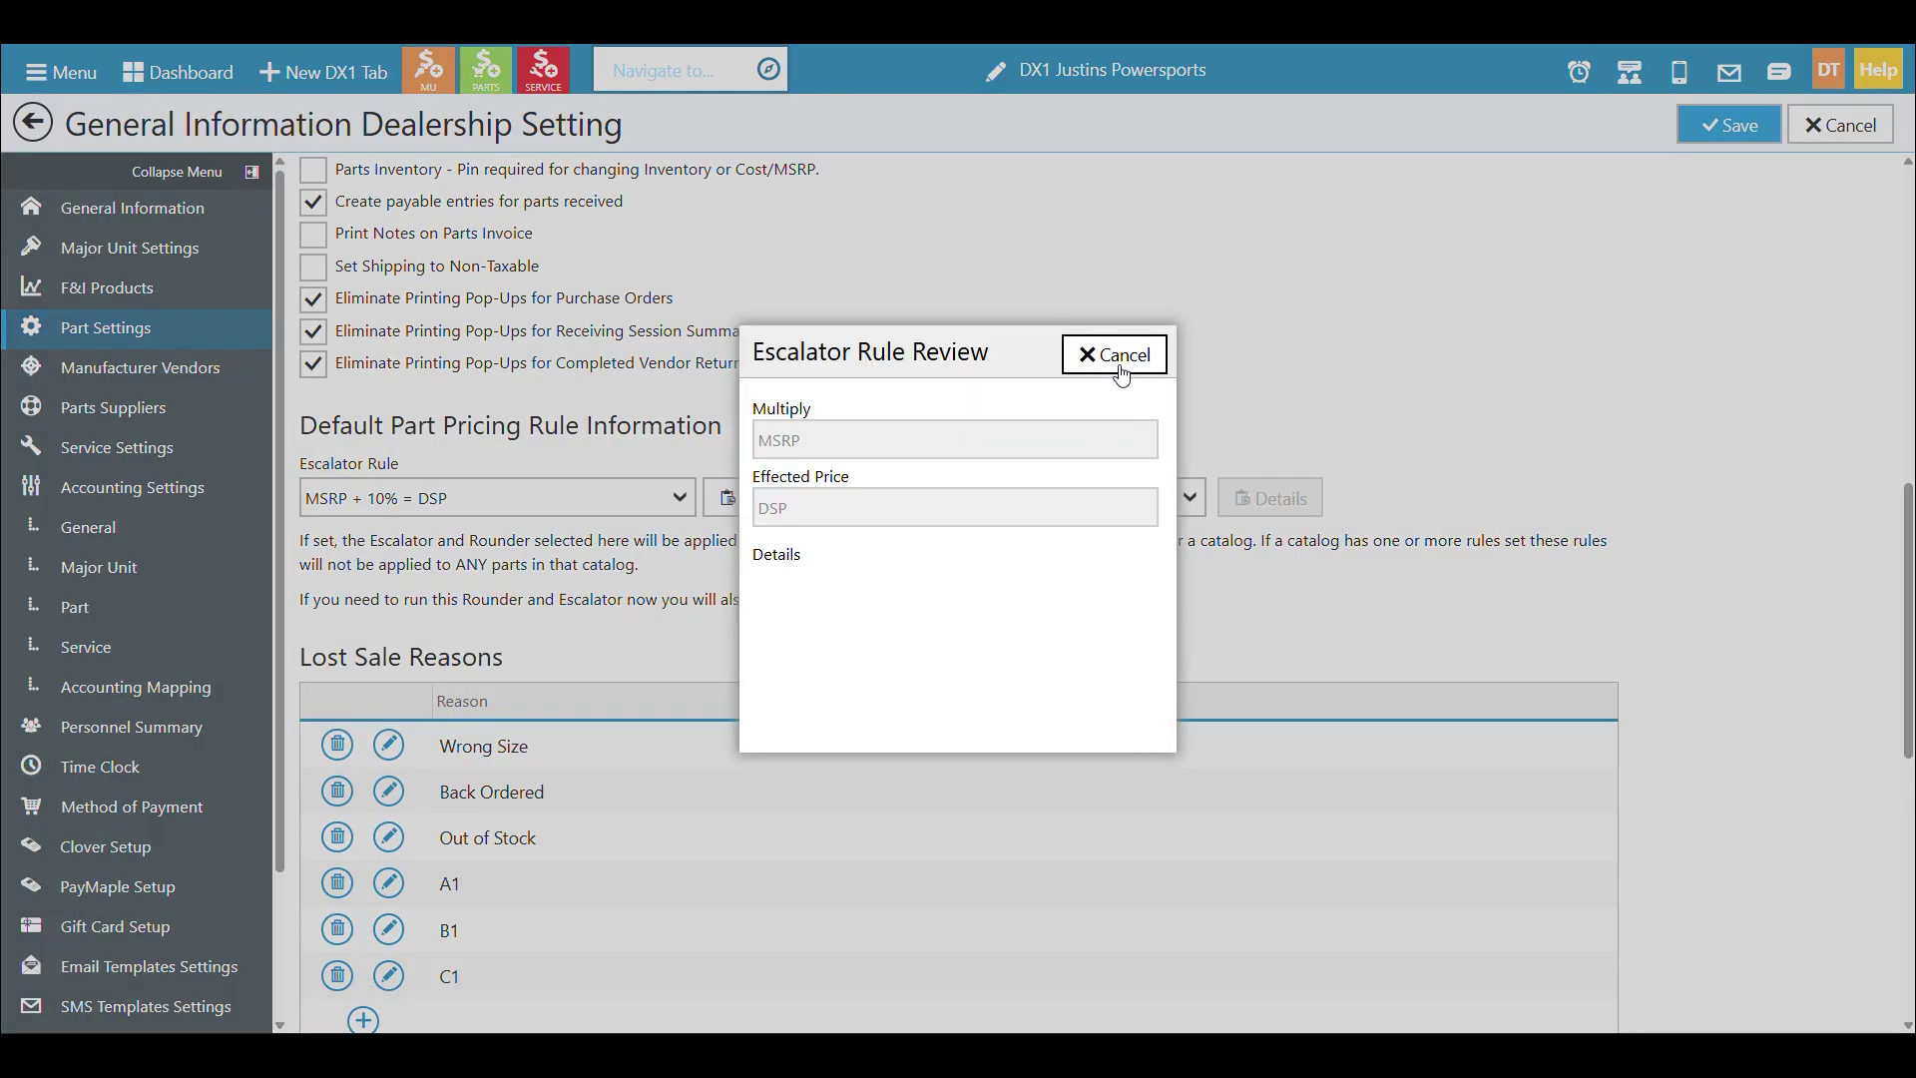
Set the default rounder rule to ".99", review its details and save the part settings
{"action": "left_click", "coordinate": [1189, 497]}
{"action": "left_click", "coordinate": [1145, 552]}
{"action": "left_click", "coordinate": [1269, 498]}
{"action": "left_click", "coordinate": [1170, 397]}
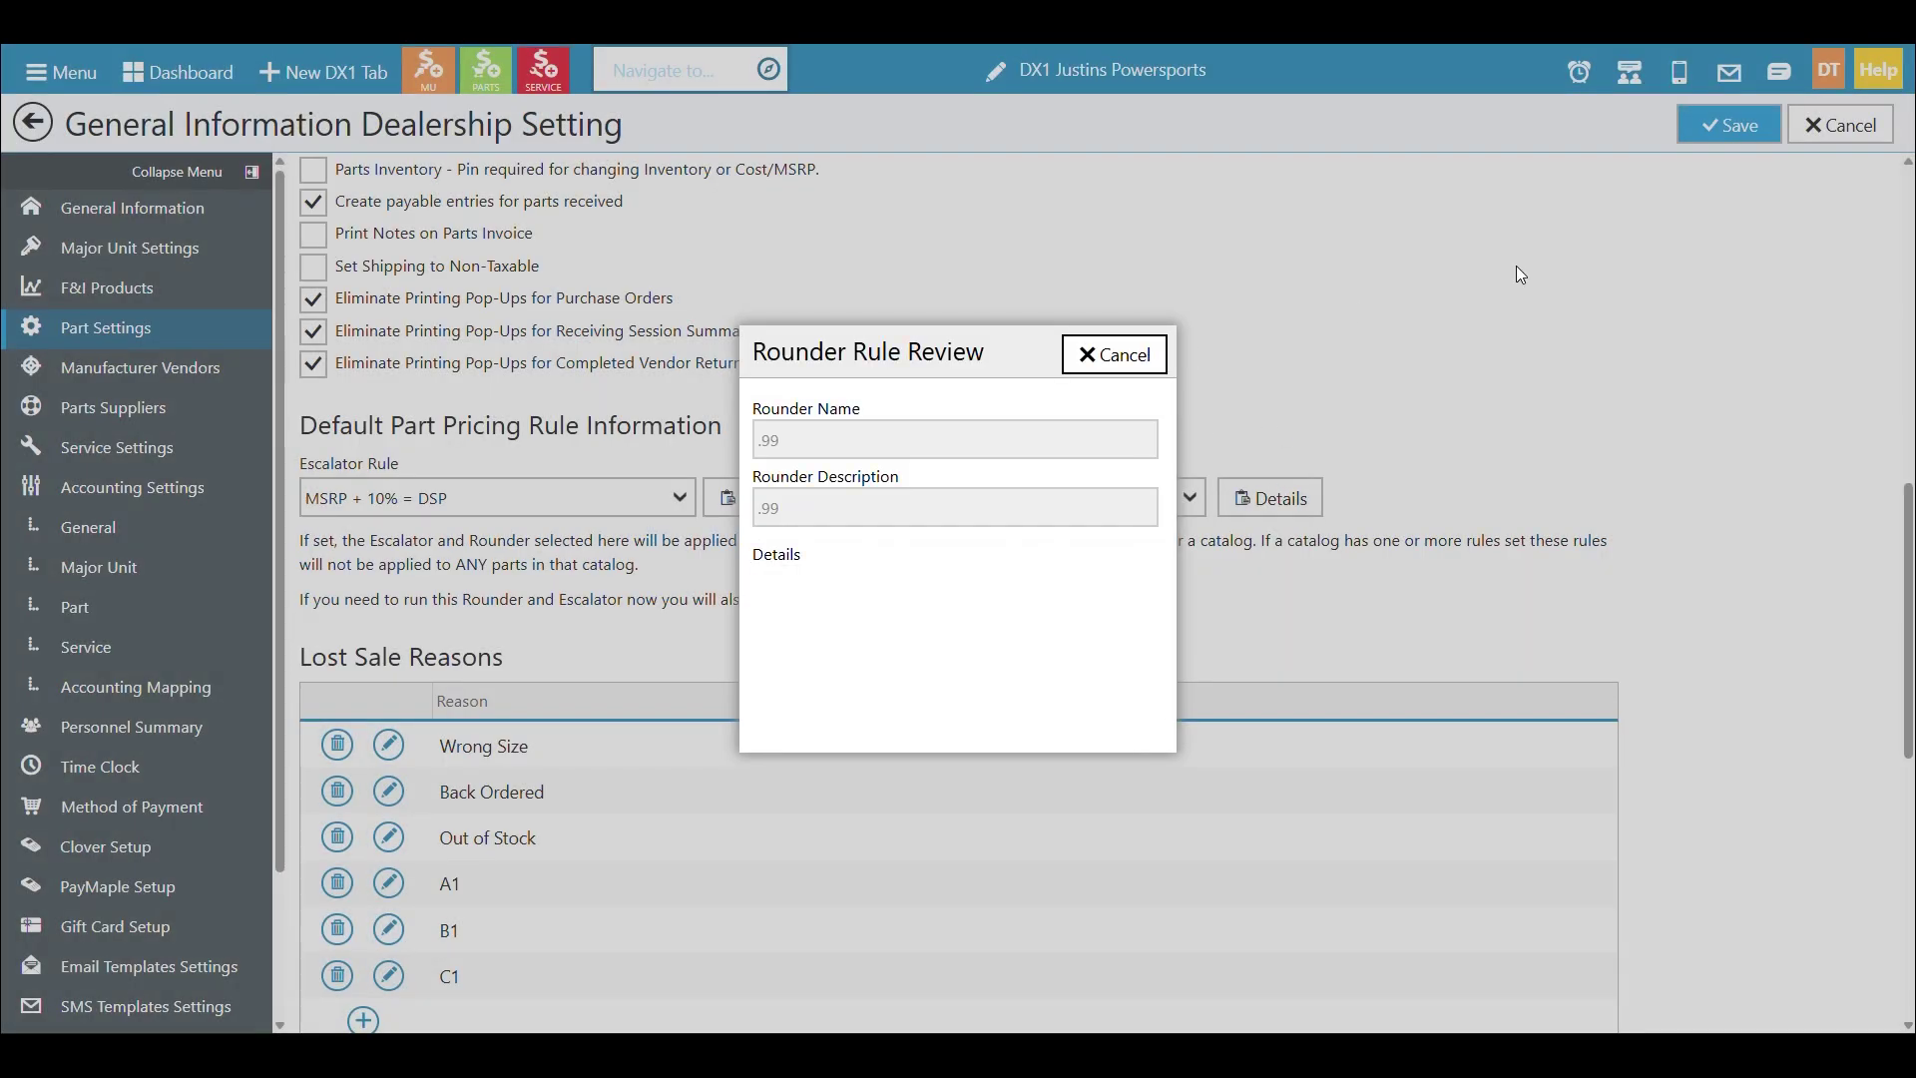
{"action": "left_click", "coordinate": [1730, 122]}
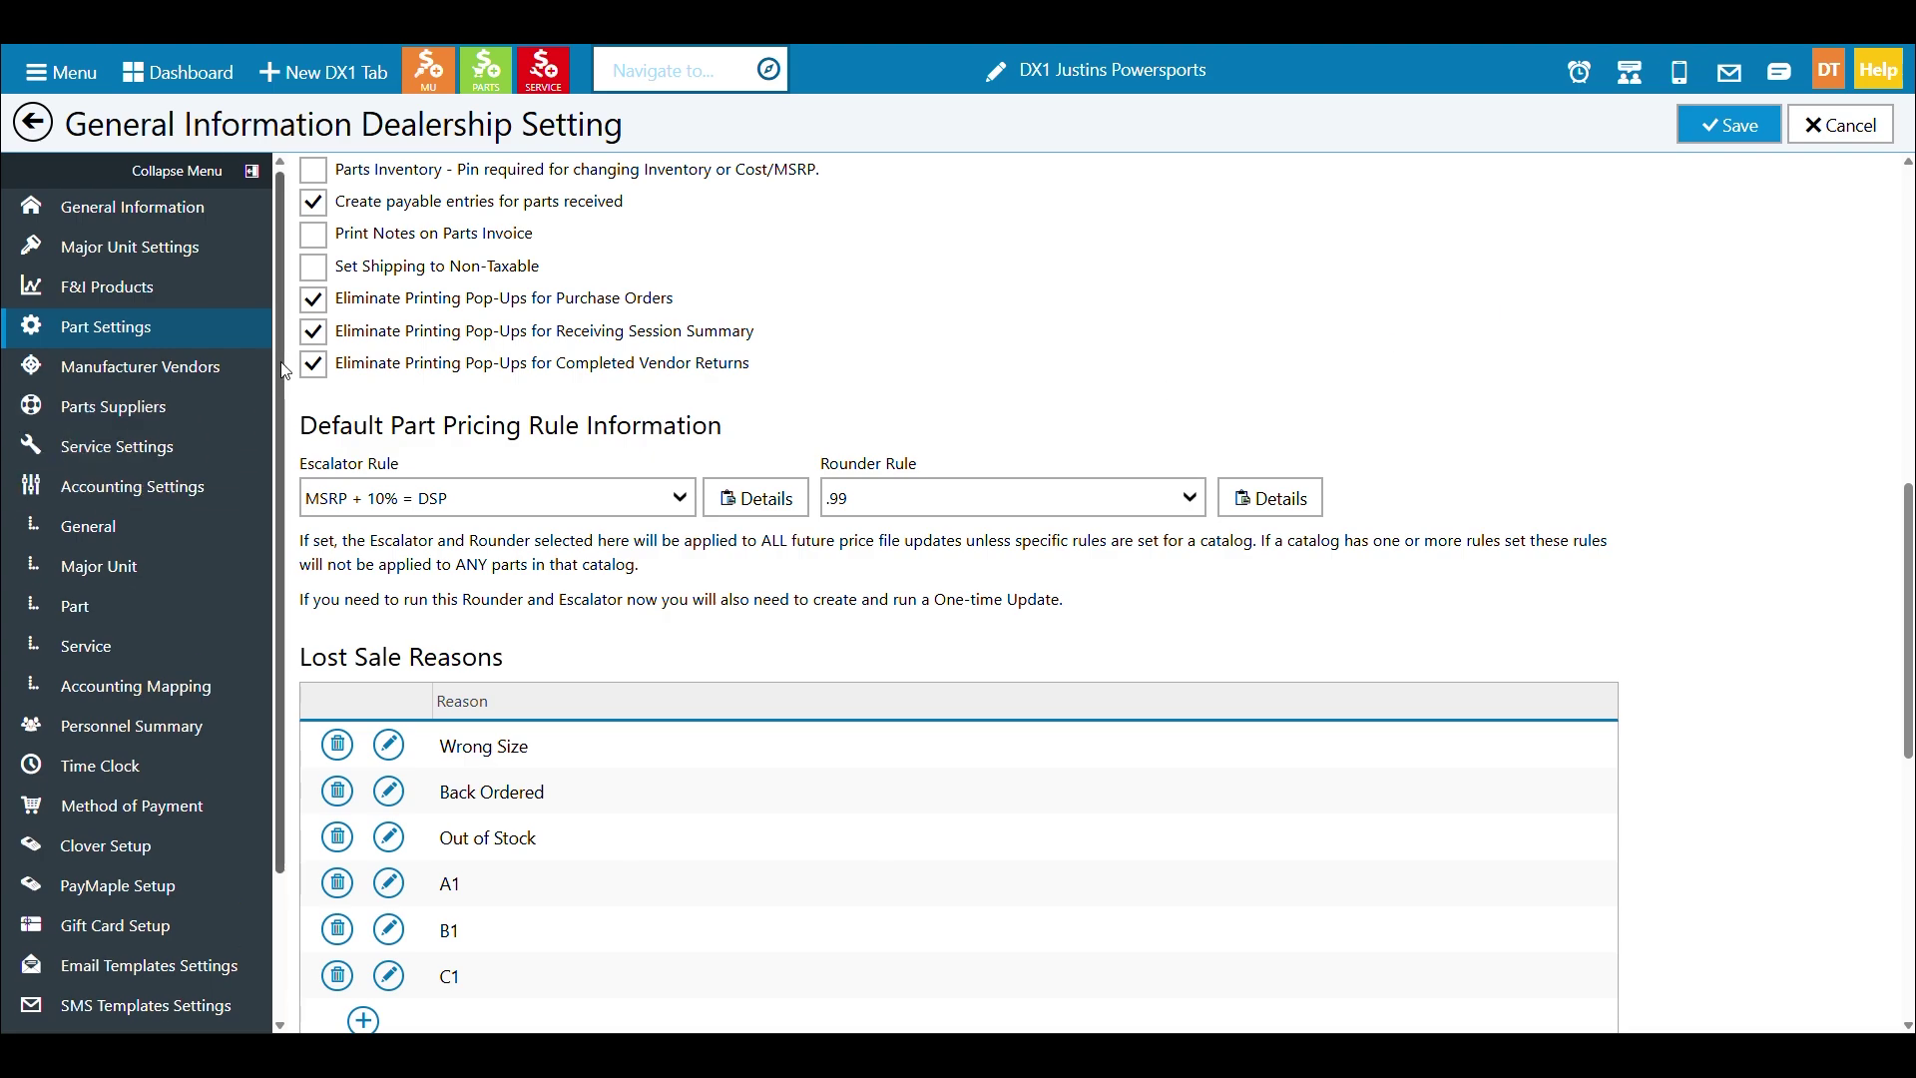
{"action": "scroll", "coordinate": [250, 429], "scroll_direction": "down", "scroll_amount": 3}
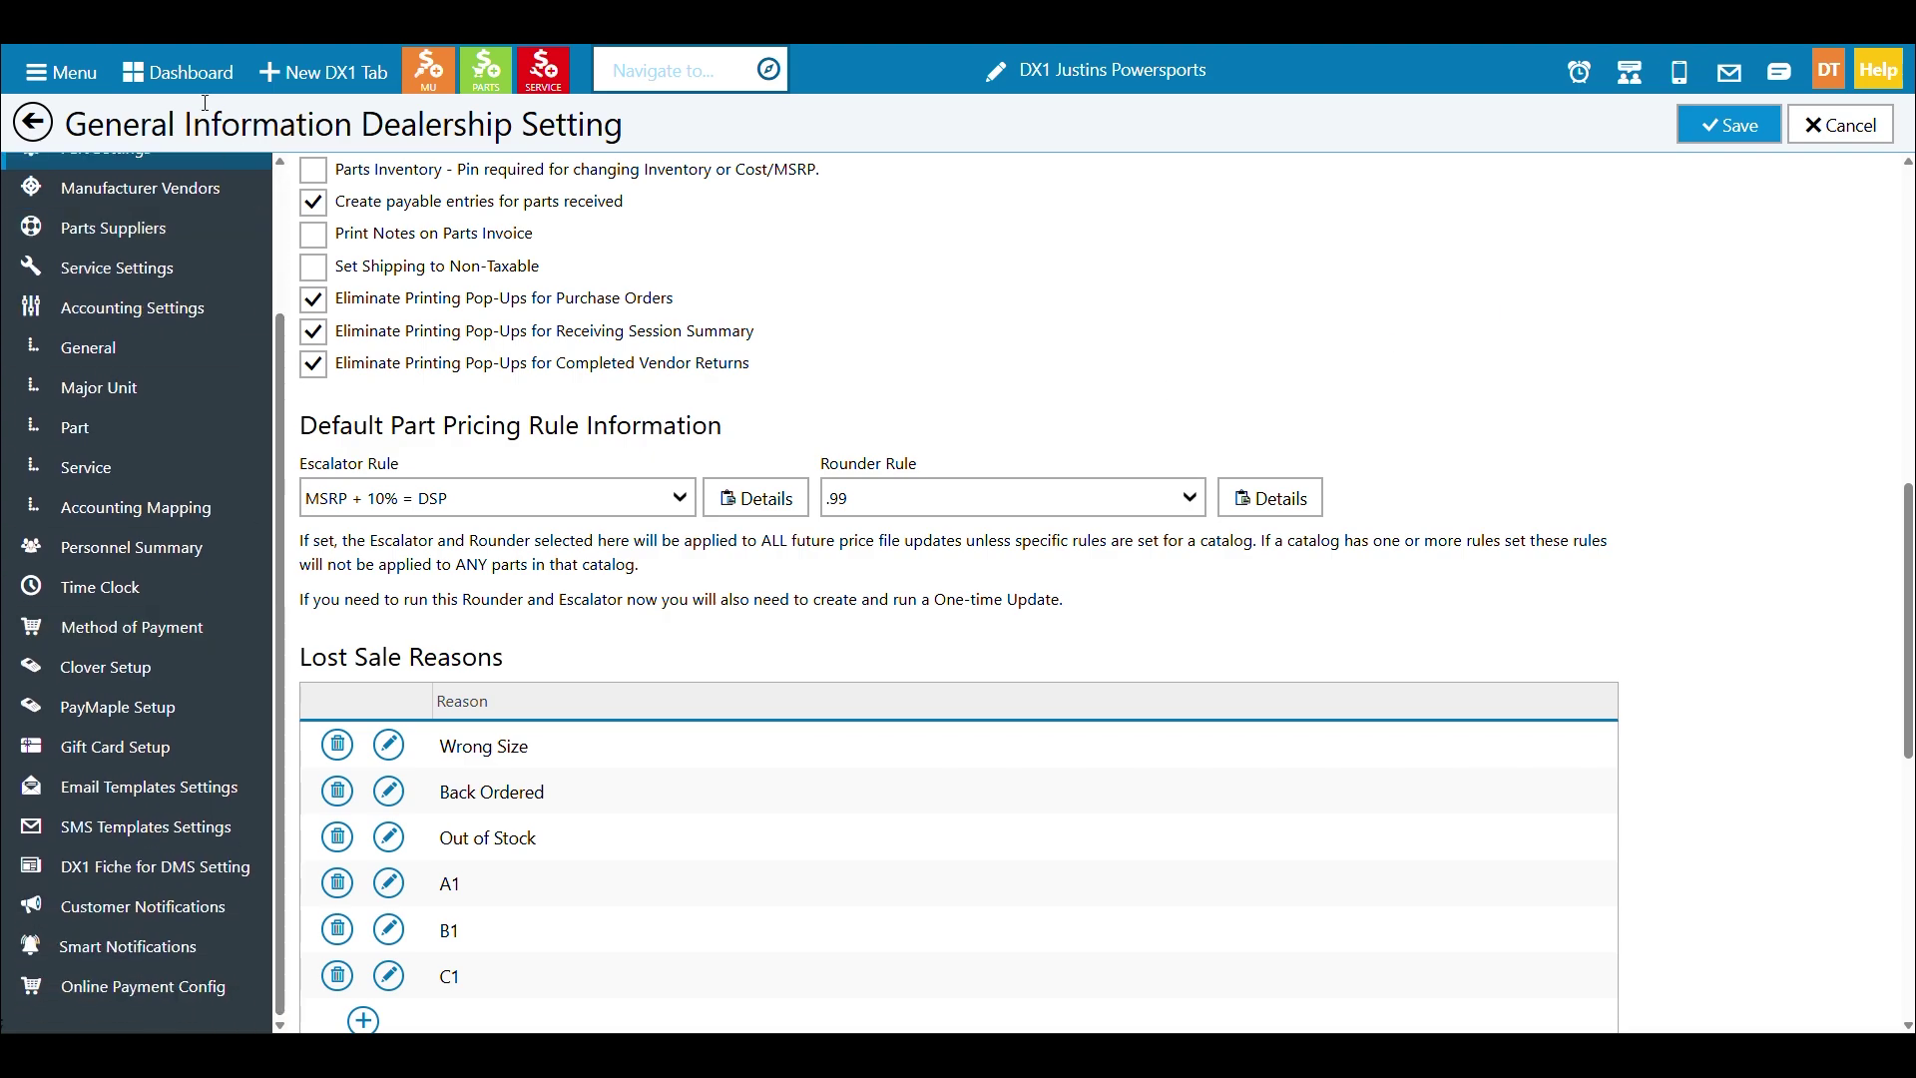
Start a new one-time pricing update from the parts inventory management area
{"action": "left_click", "coordinate": [180, 72]}
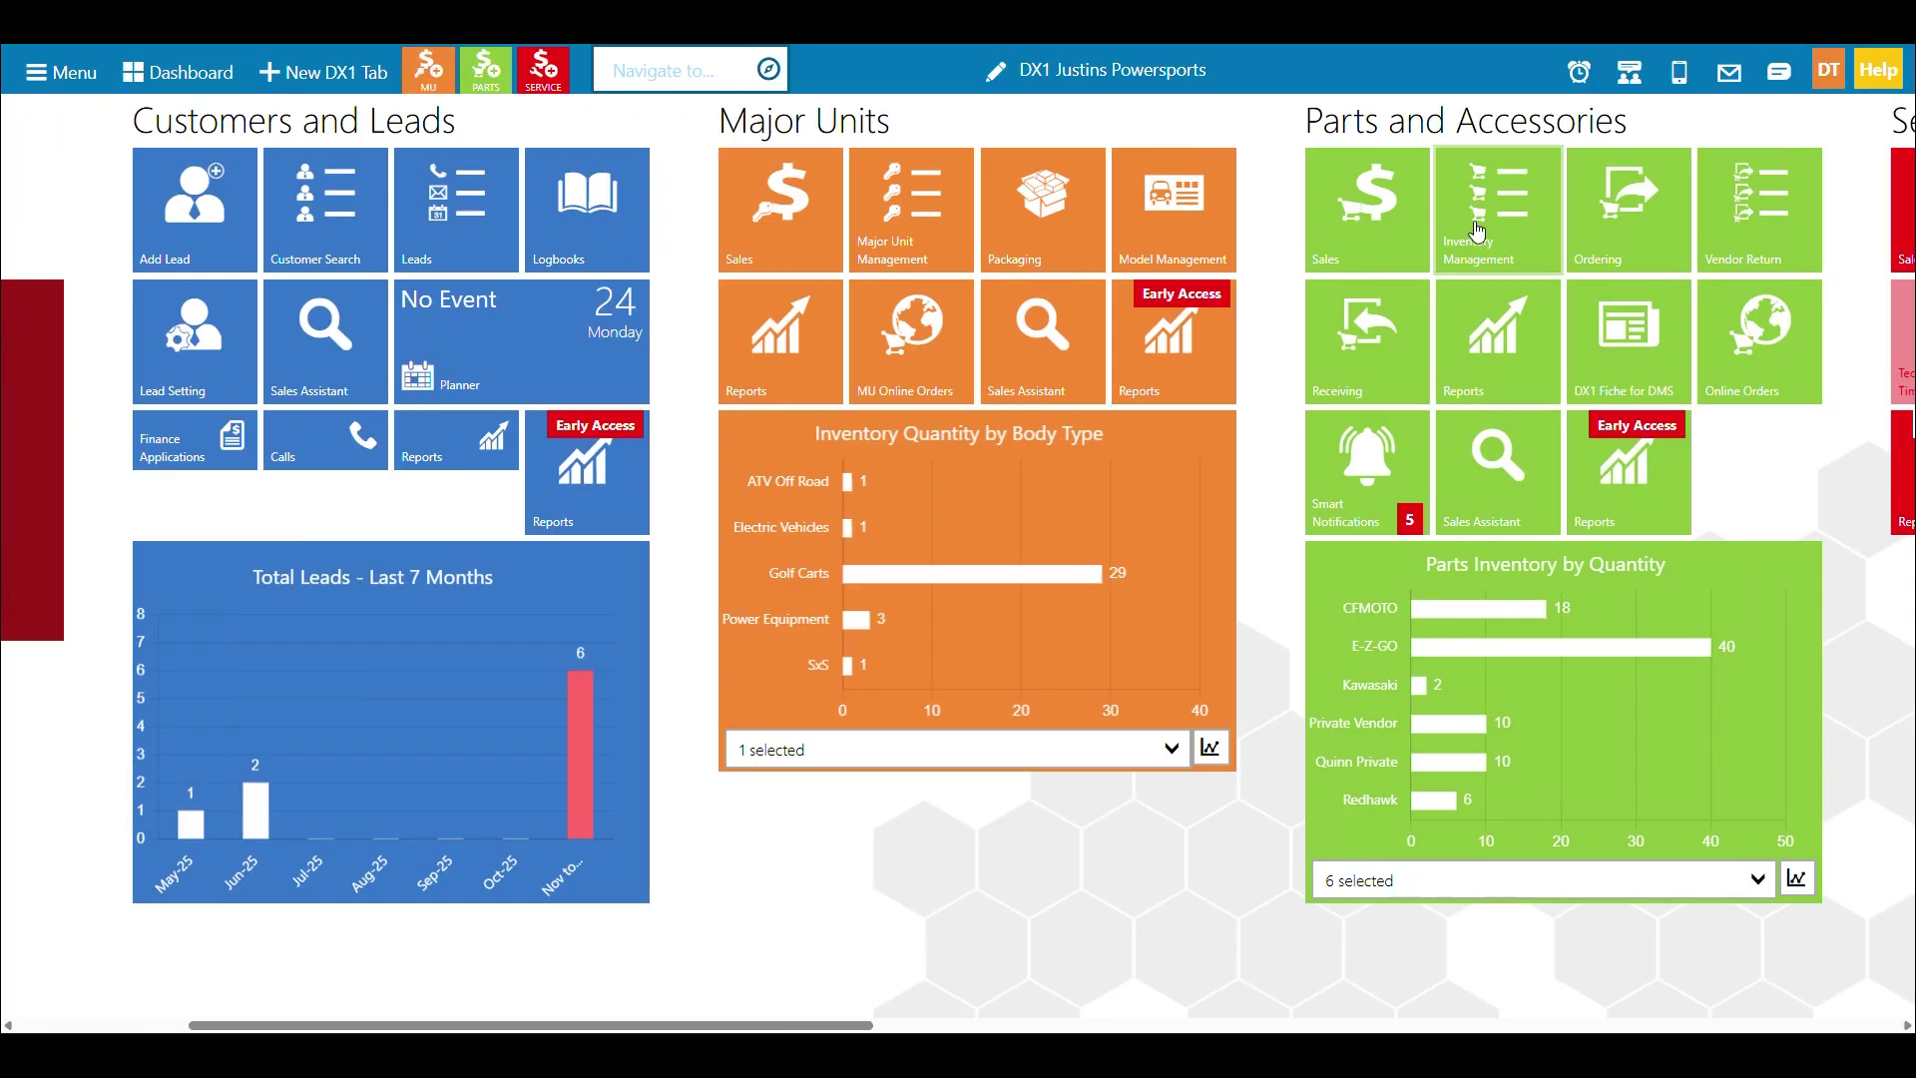
{"action": "left_click", "coordinate": [1477, 232]}
{"action": "scroll", "coordinate": [240, 504], "scroll_direction": "down", "scroll_amount": 5}
{"action": "scroll", "coordinate": [240, 504], "scroll_direction": "down", "scroll_amount": 4}
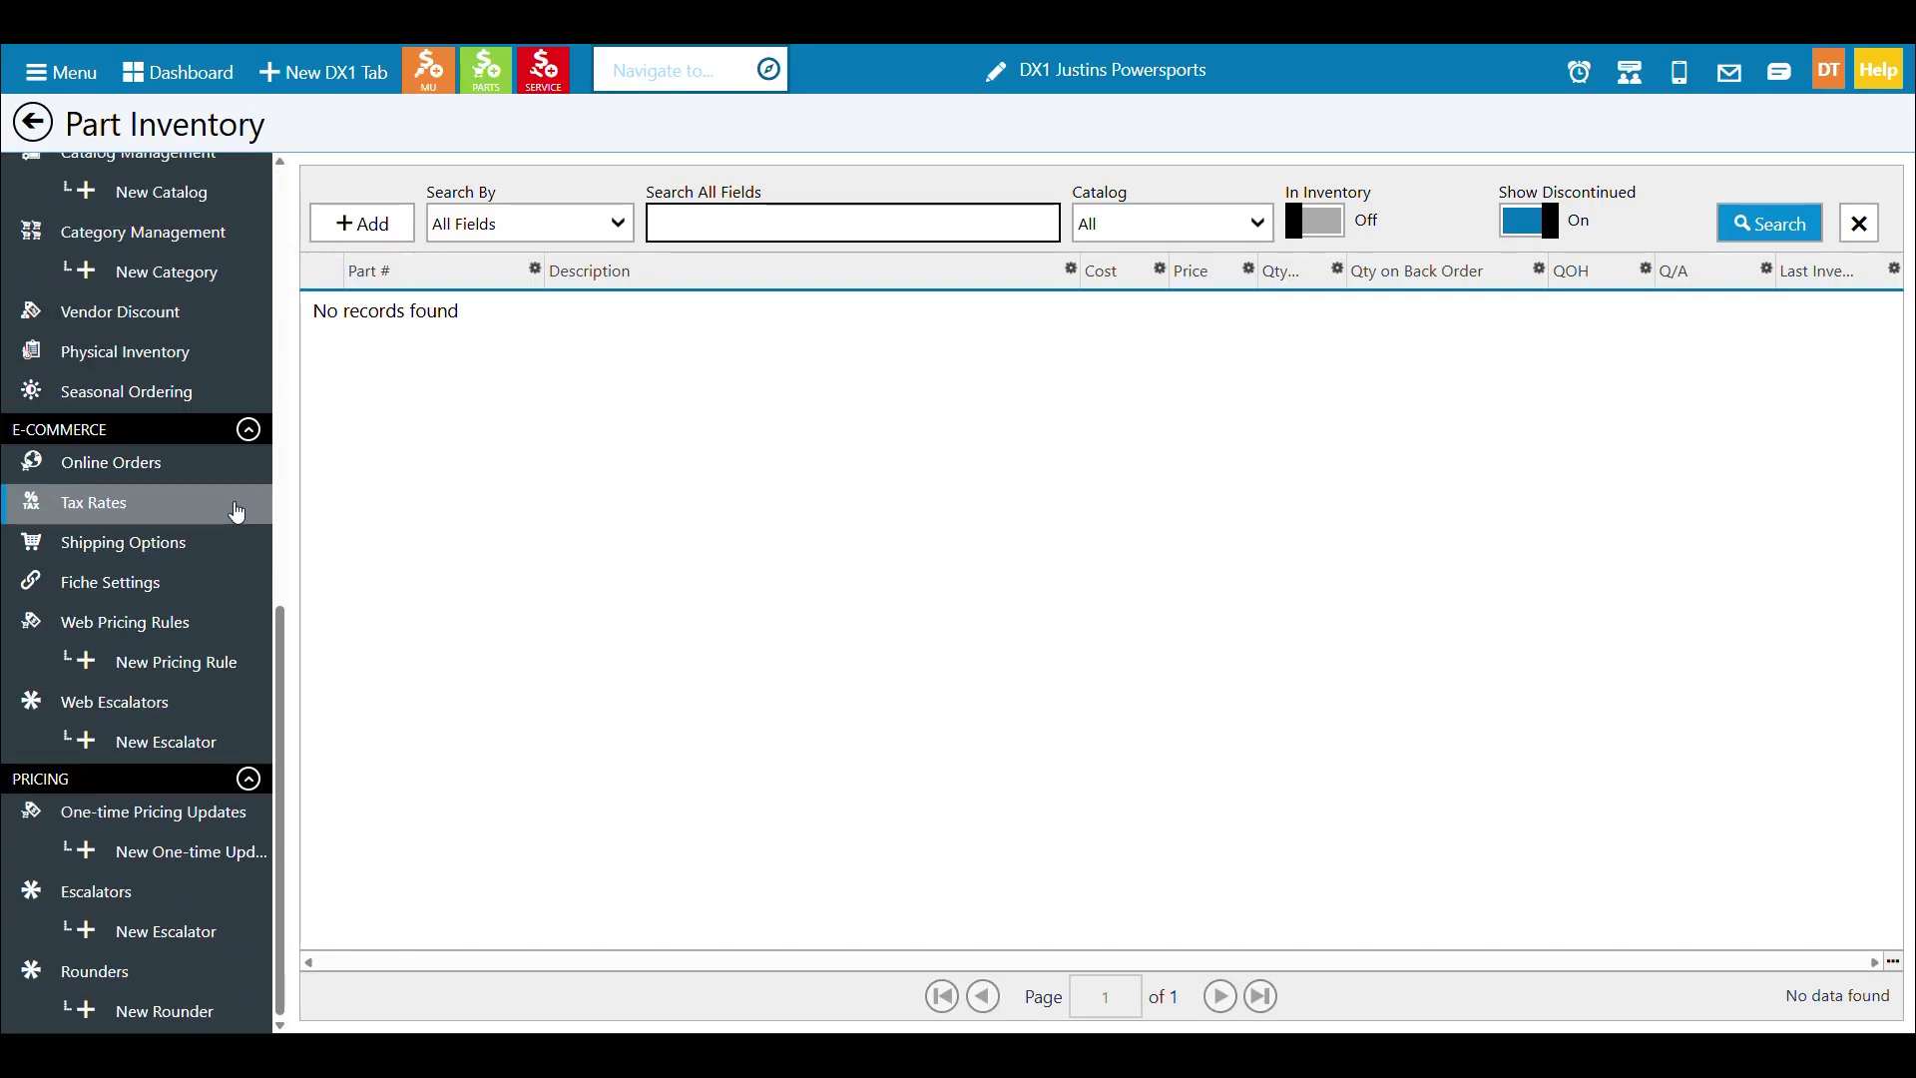
{"action": "left_click", "coordinate": [194, 852]}
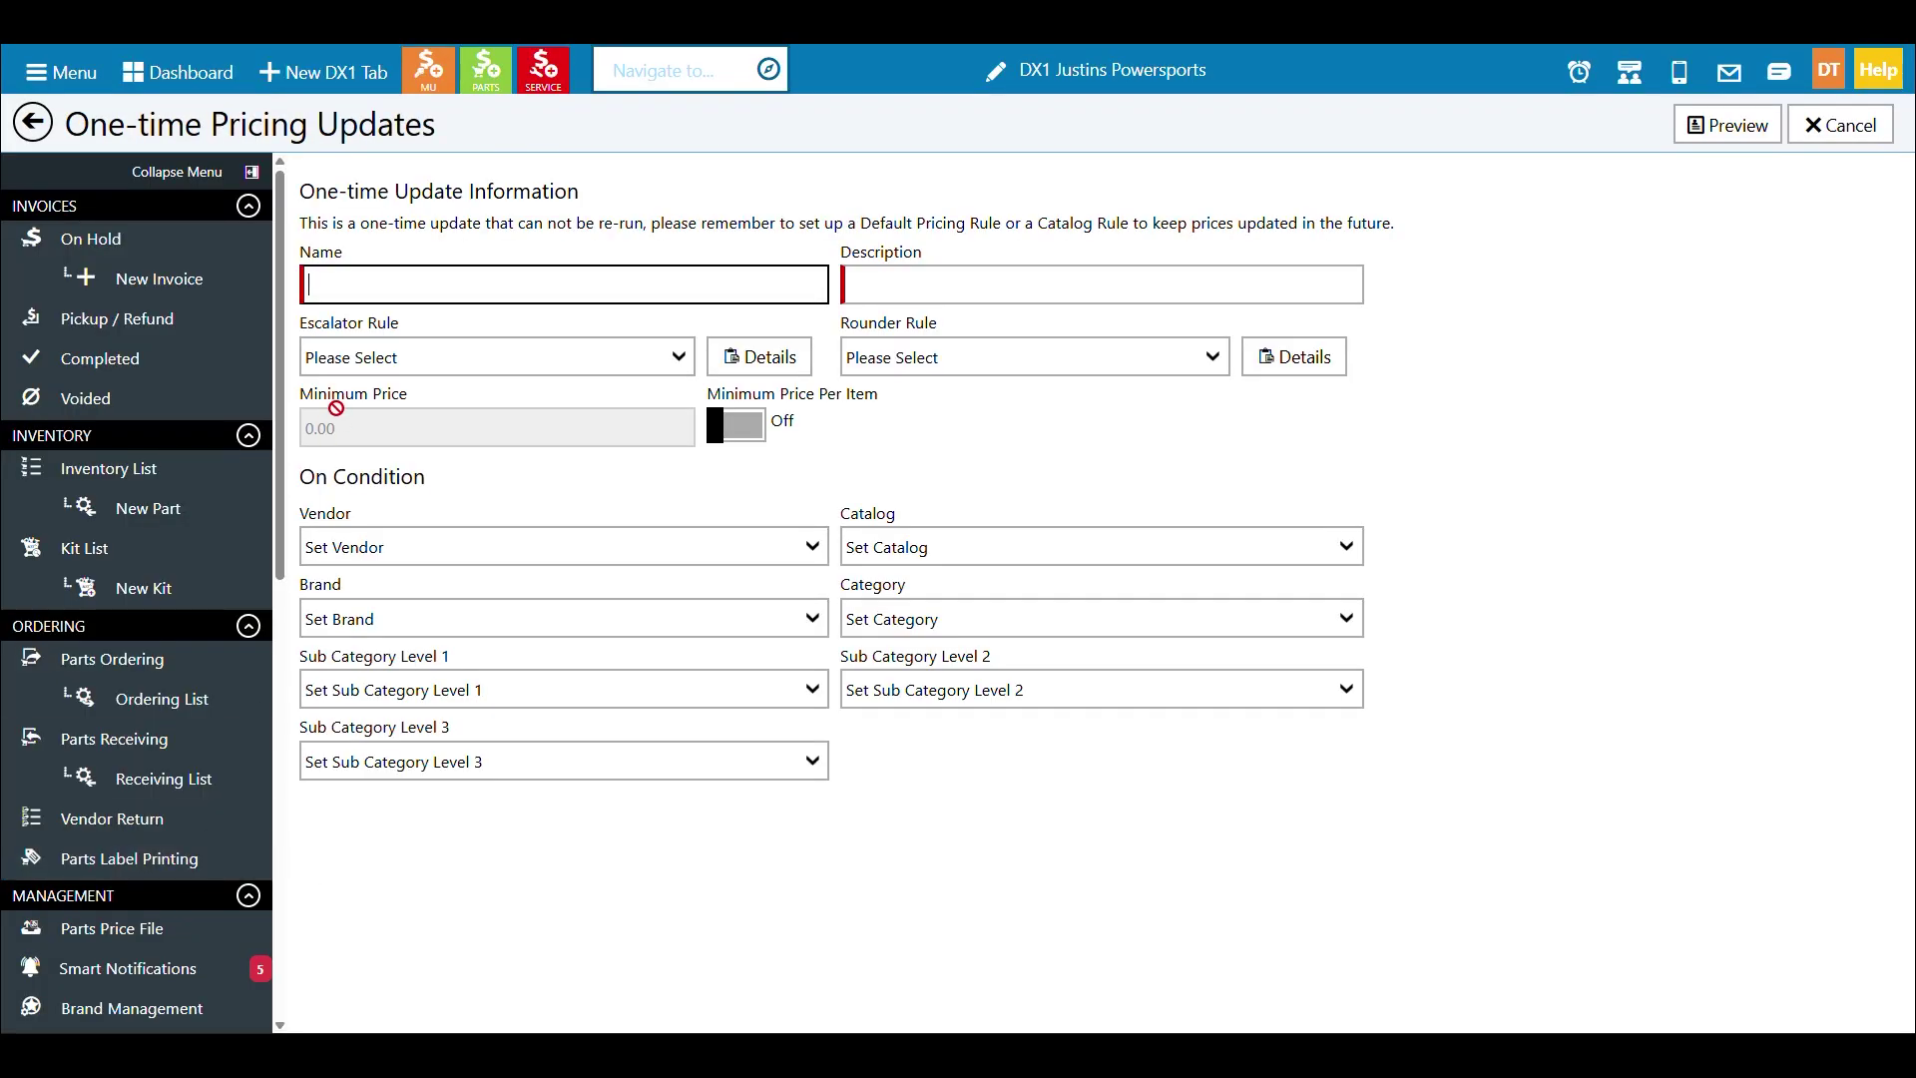
Enter "MSRP + 10% = DSP" as both the name and the description of the one-time update
{"action": "type", "text": "MSRP + 10% = DSP"}
{"action": "triple_click", "coordinate": [502, 280]}
{"action": "key", "text": "ctrl+c"}
{"action": "key", "text": "Tab"}
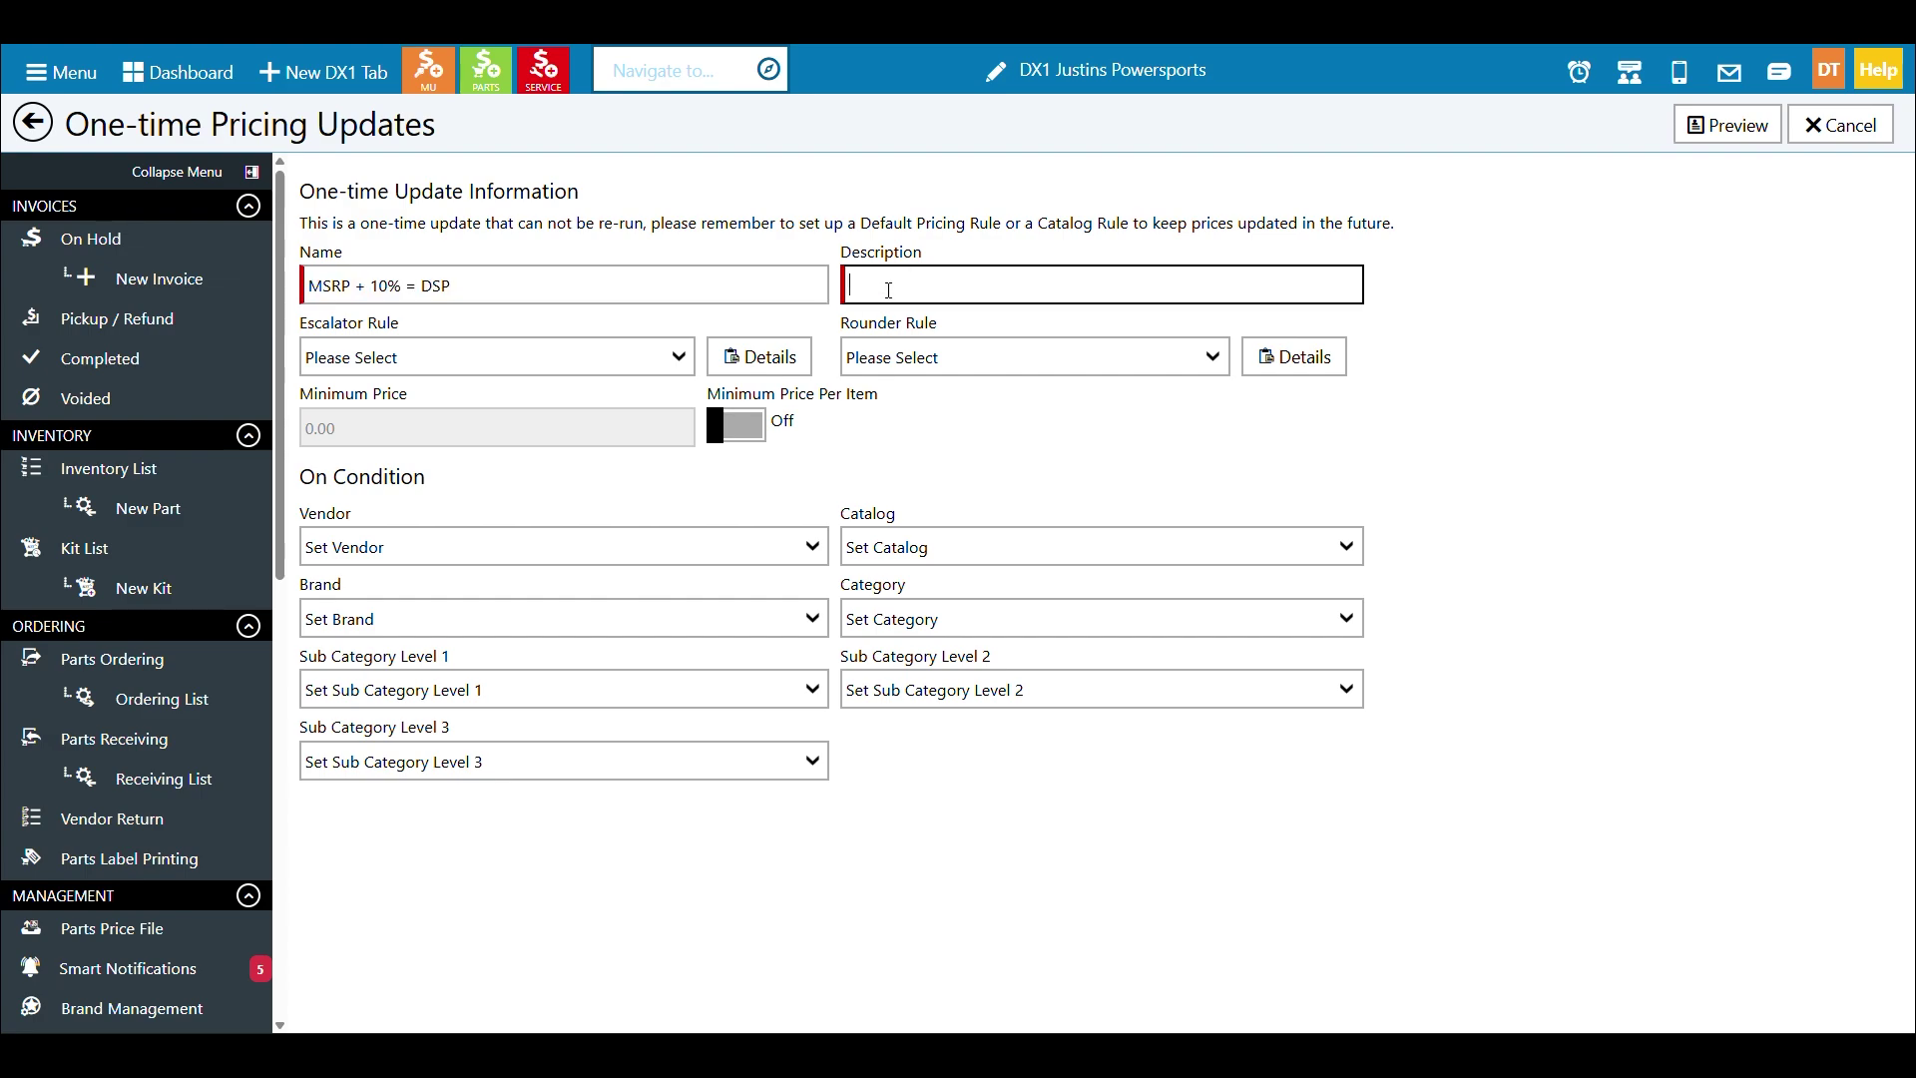
{"action": "key", "text": "ctrl+v"}
Assign the "MSRP + 10% = DSP" escalator rule and the ".99" rounder rule to the one-time update
{"action": "left_click", "coordinate": [683, 361]}
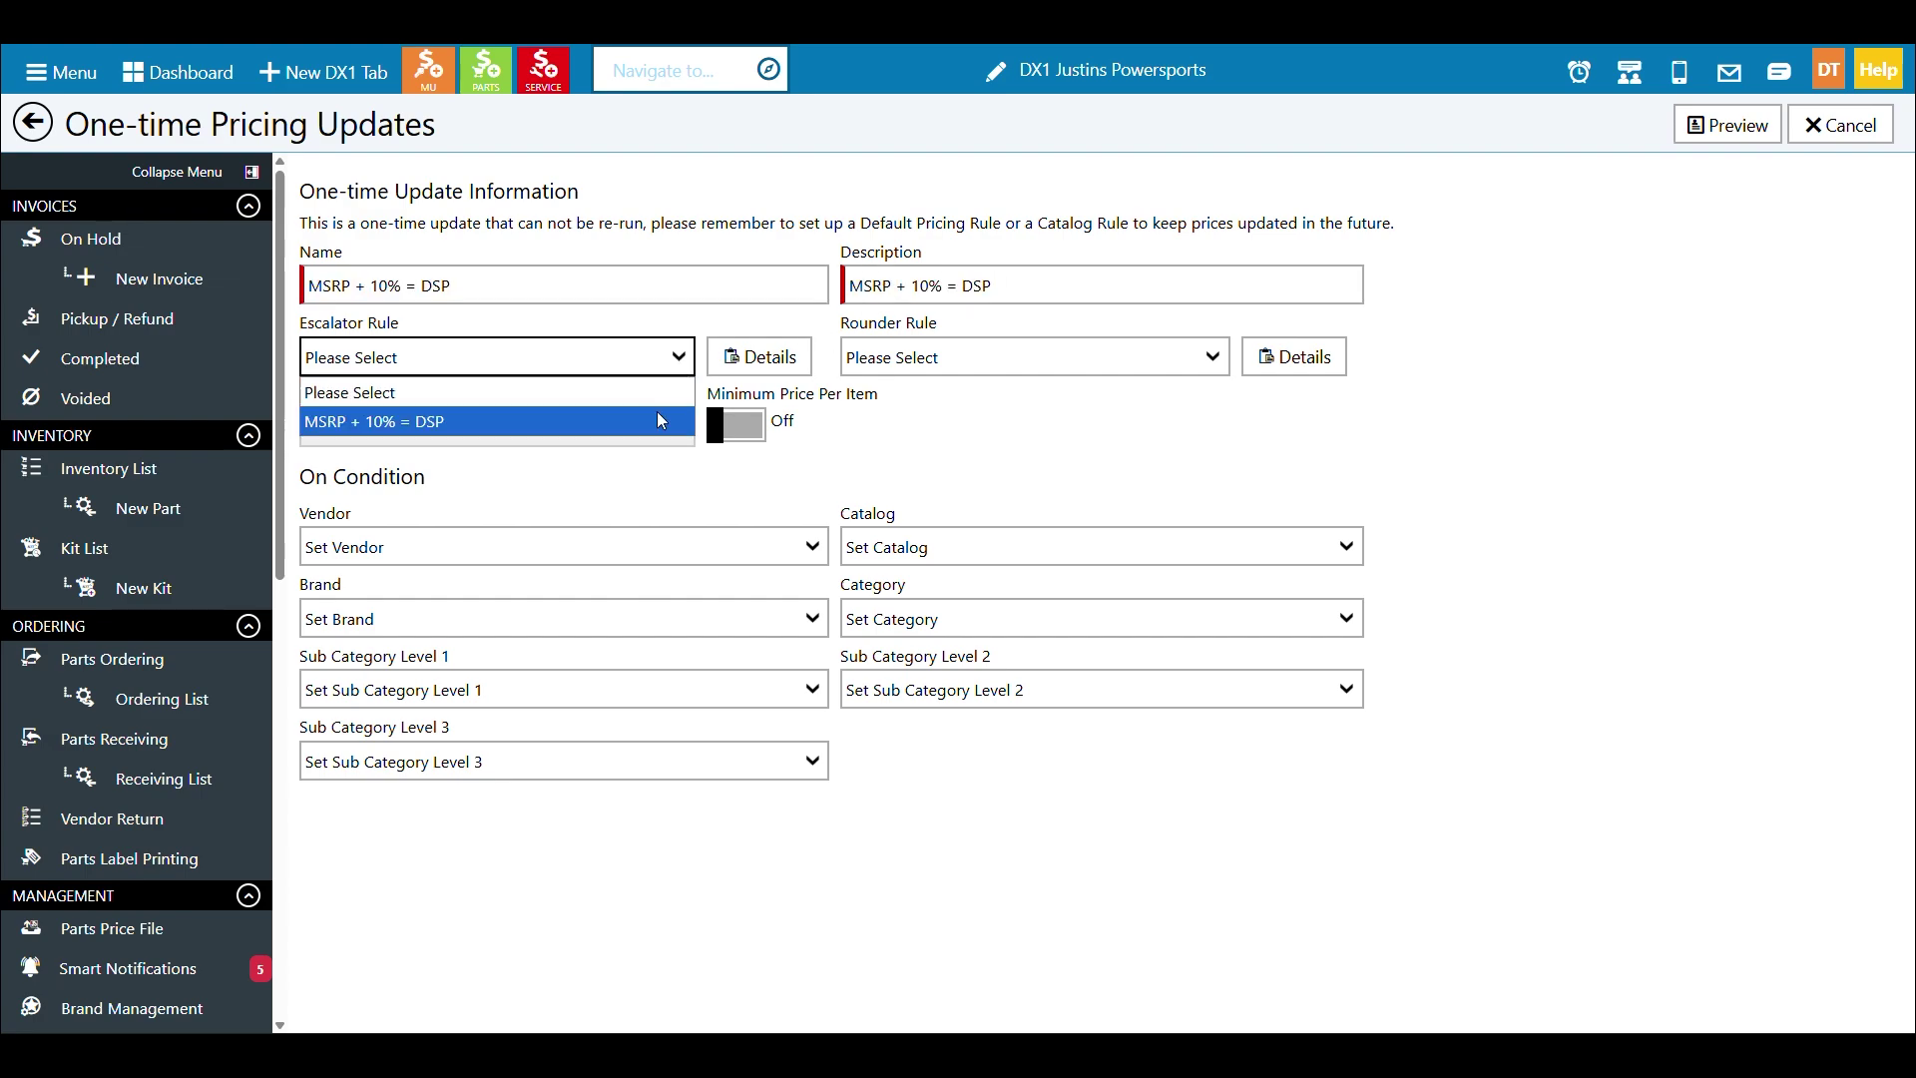
{"action": "left_click", "coordinate": [659, 413]}
{"action": "left_click", "coordinate": [1089, 362]}
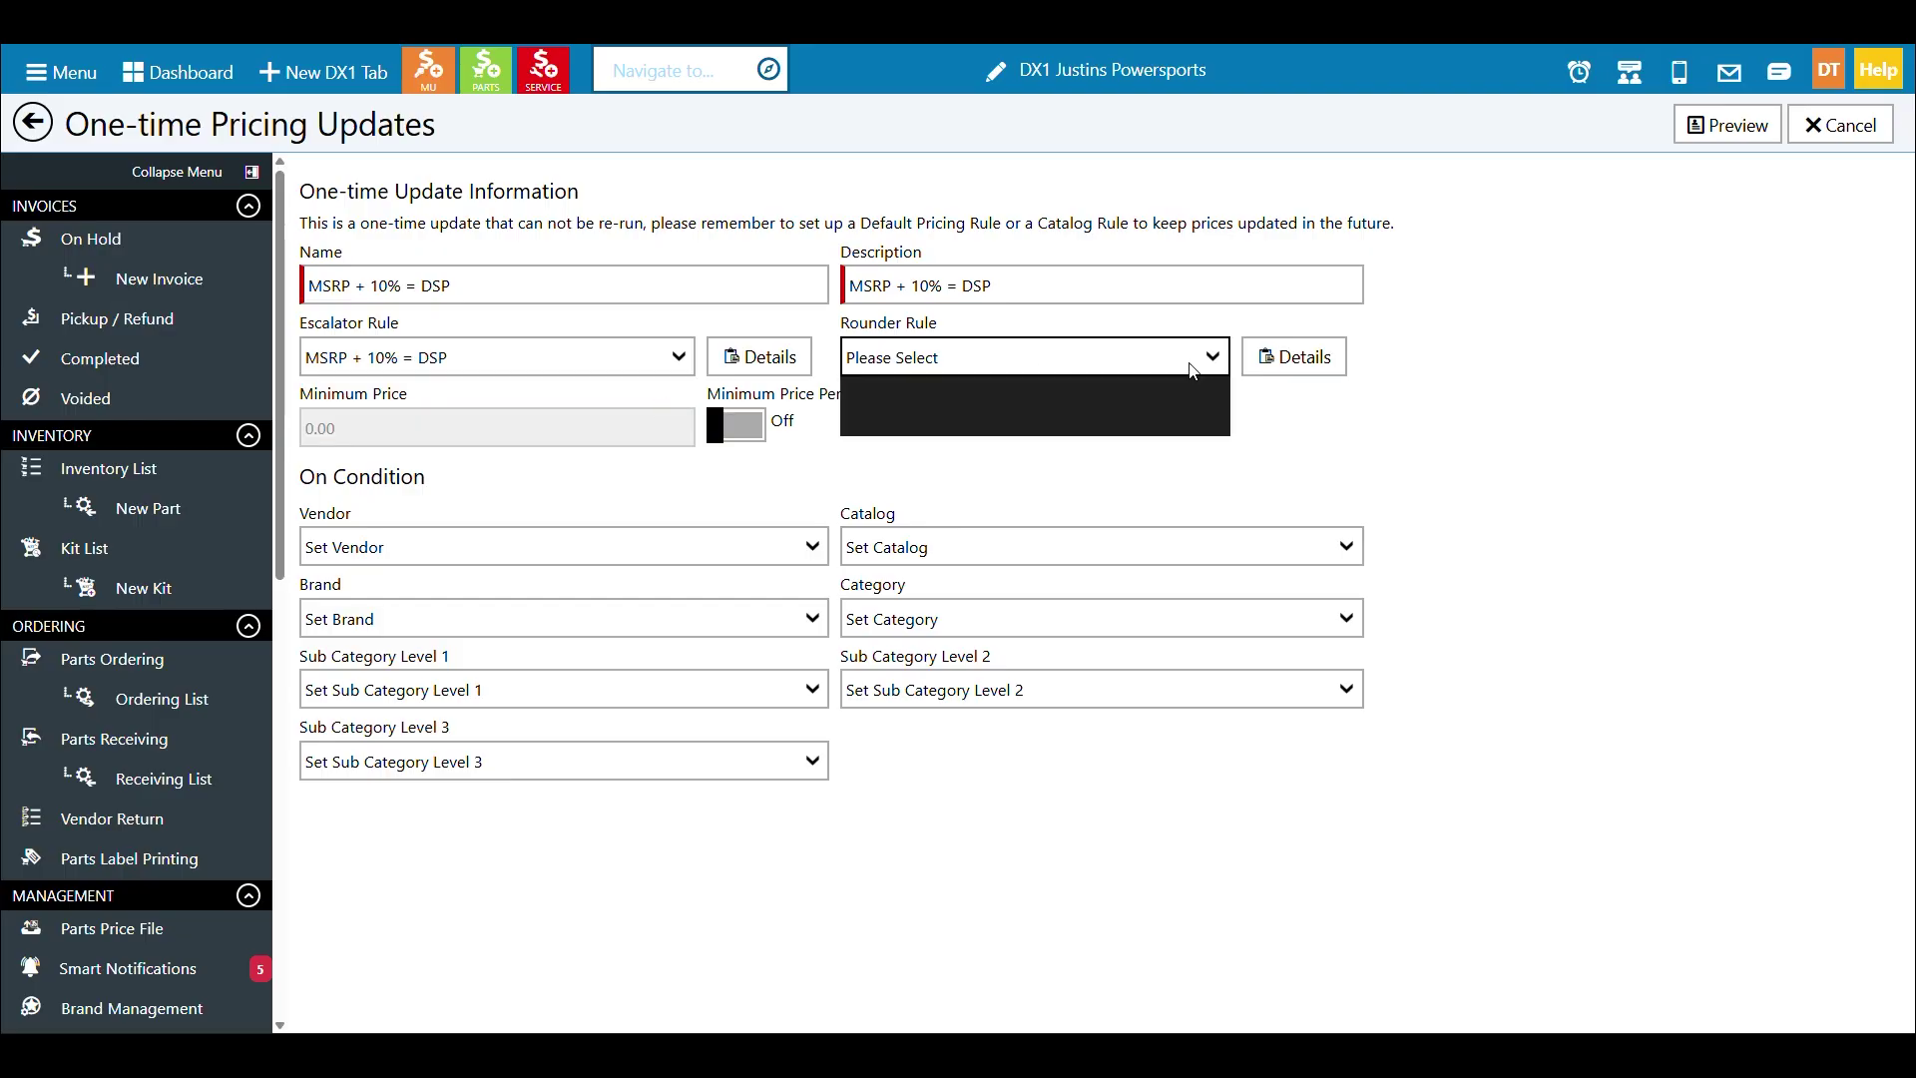
{"action": "left_click", "coordinate": [1132, 423]}
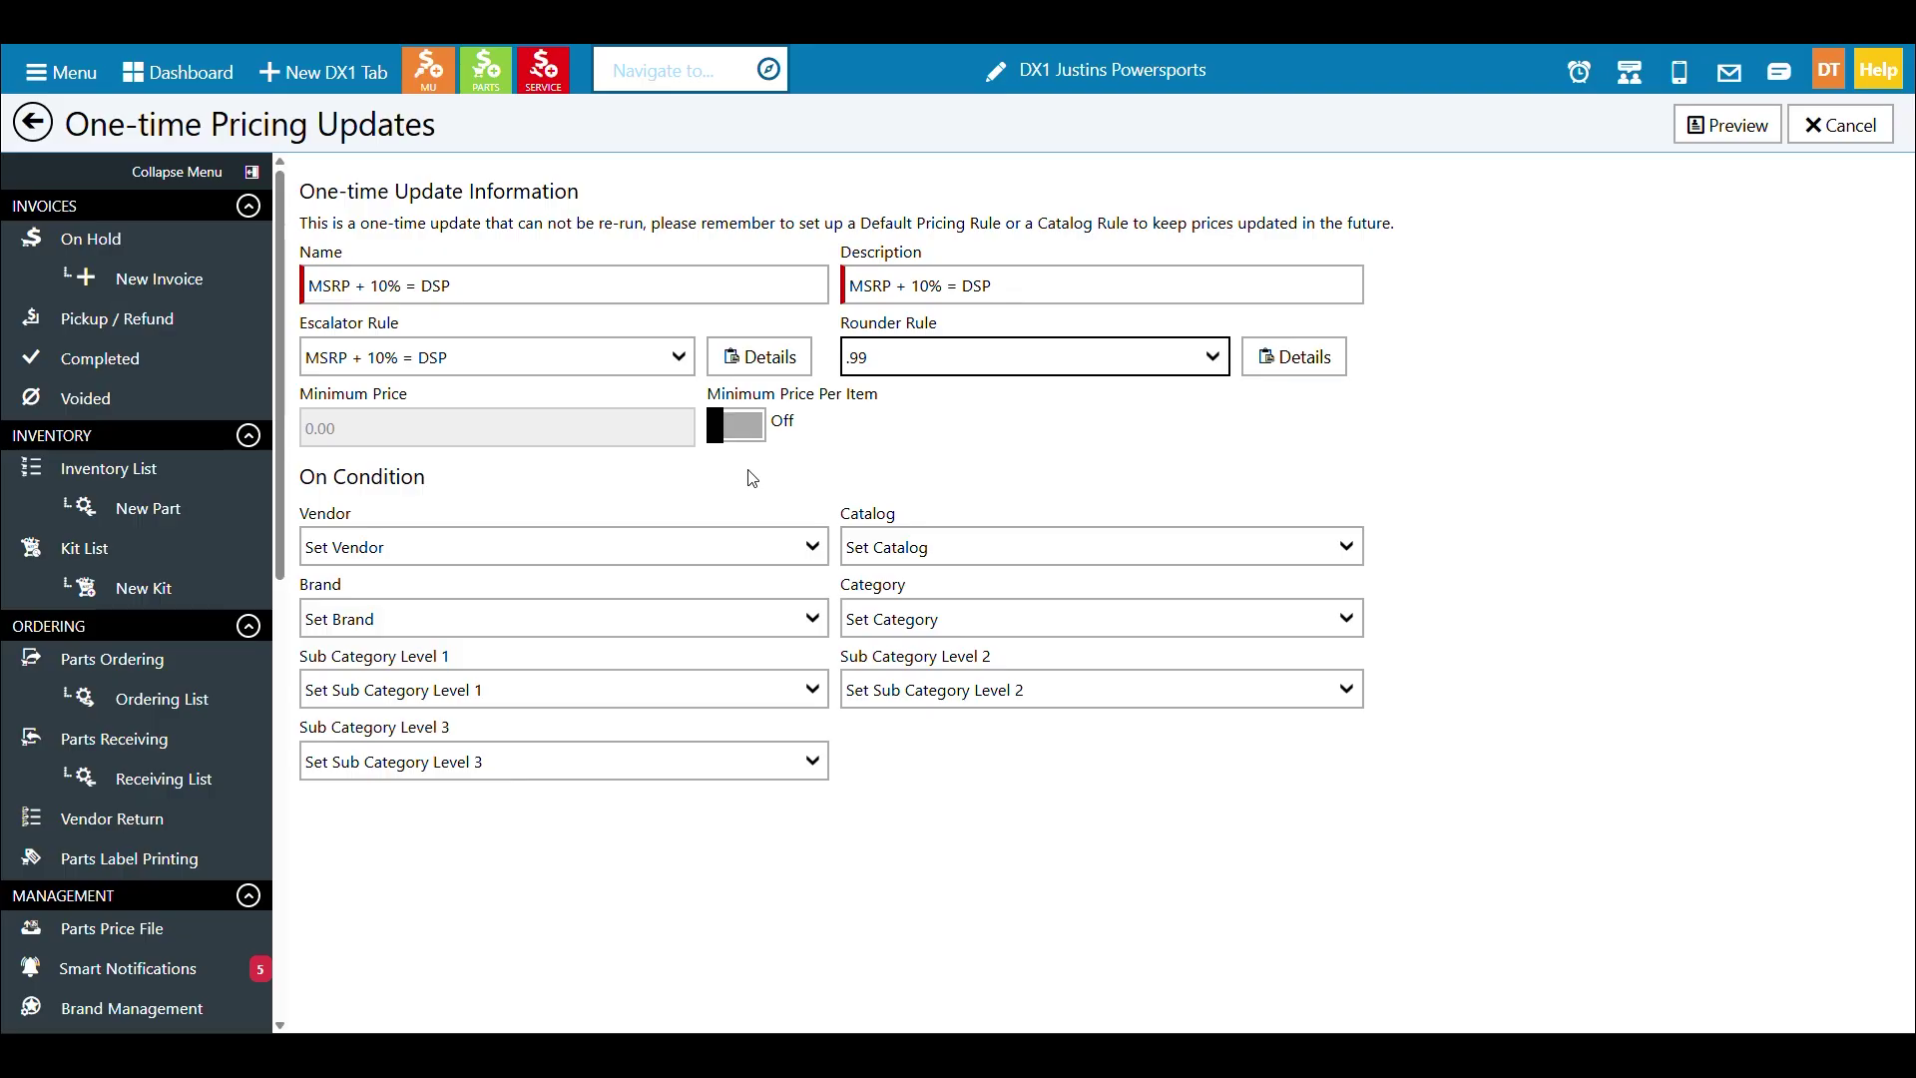
Limit the one-time update to the vendor E-Z-GO
{"action": "left_click", "coordinate": [810, 547]}
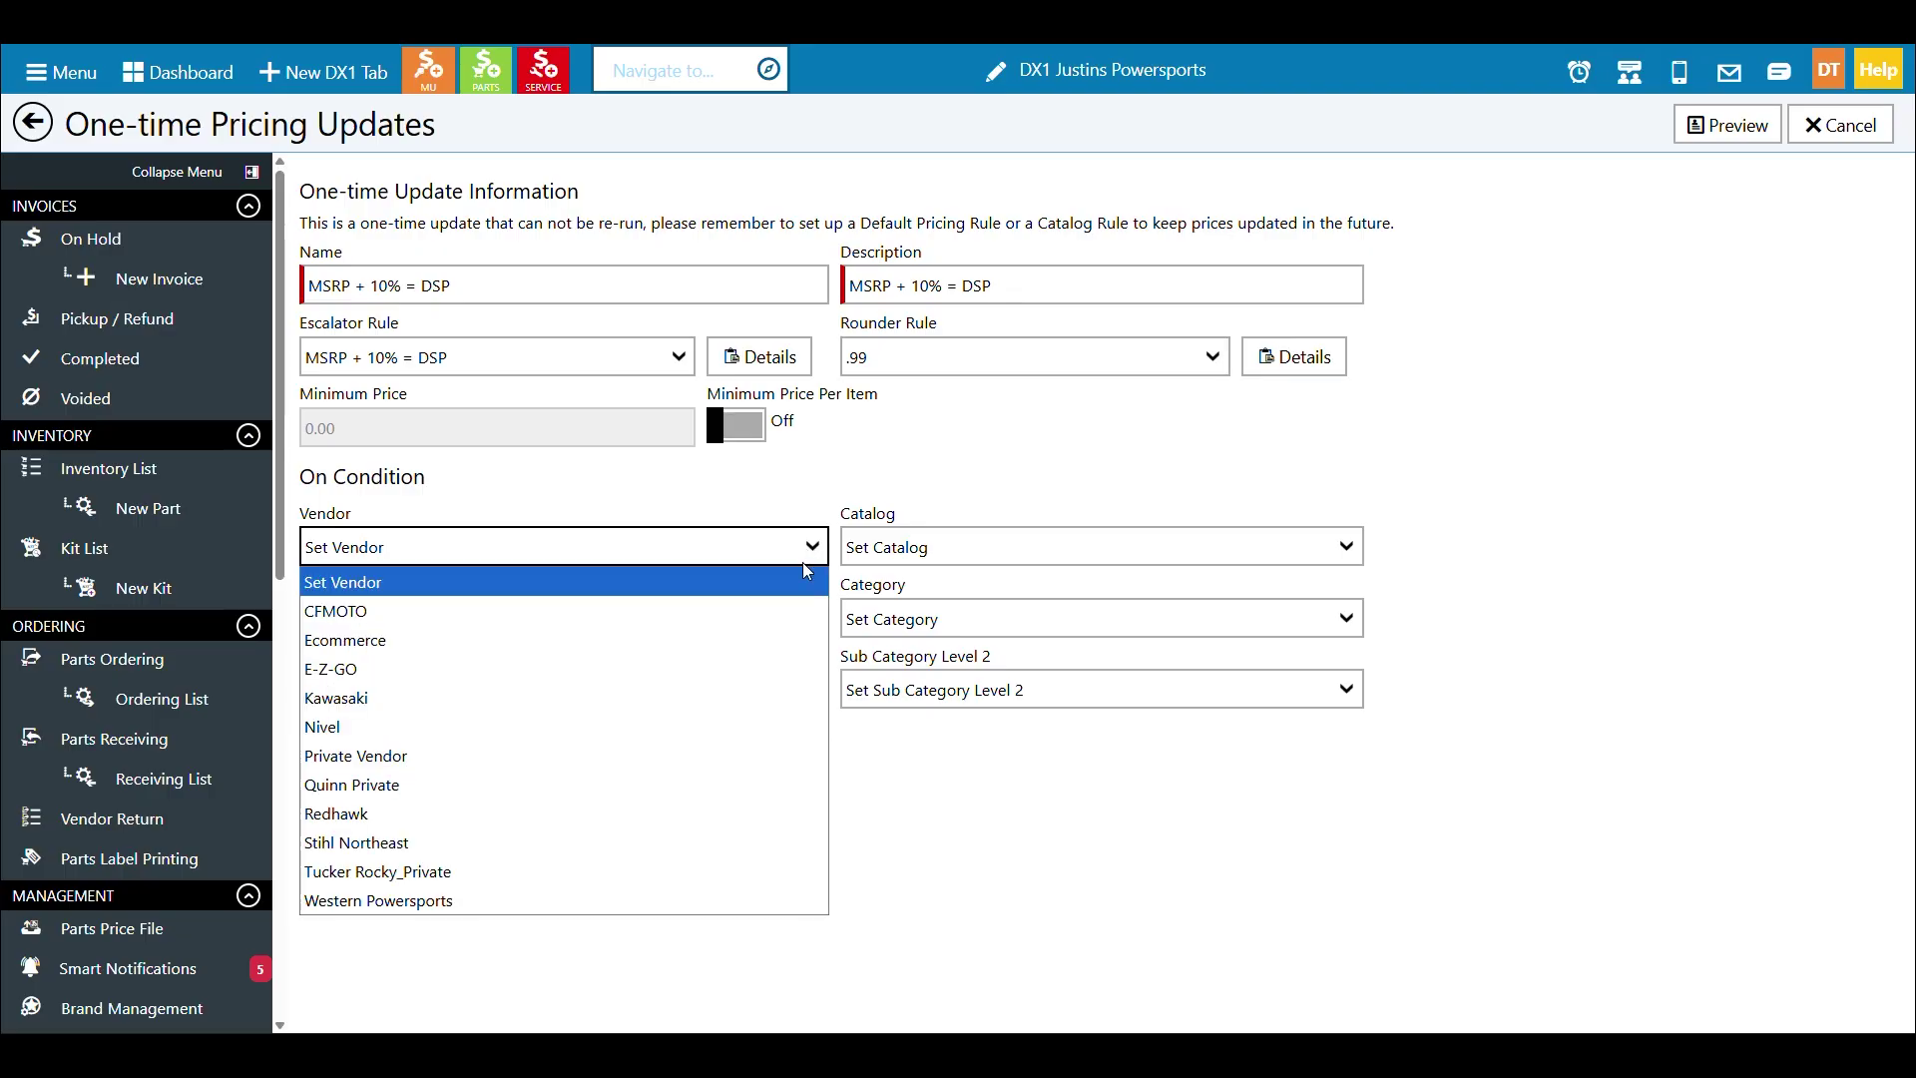
{"action": "left_click", "coordinate": [827, 496]}
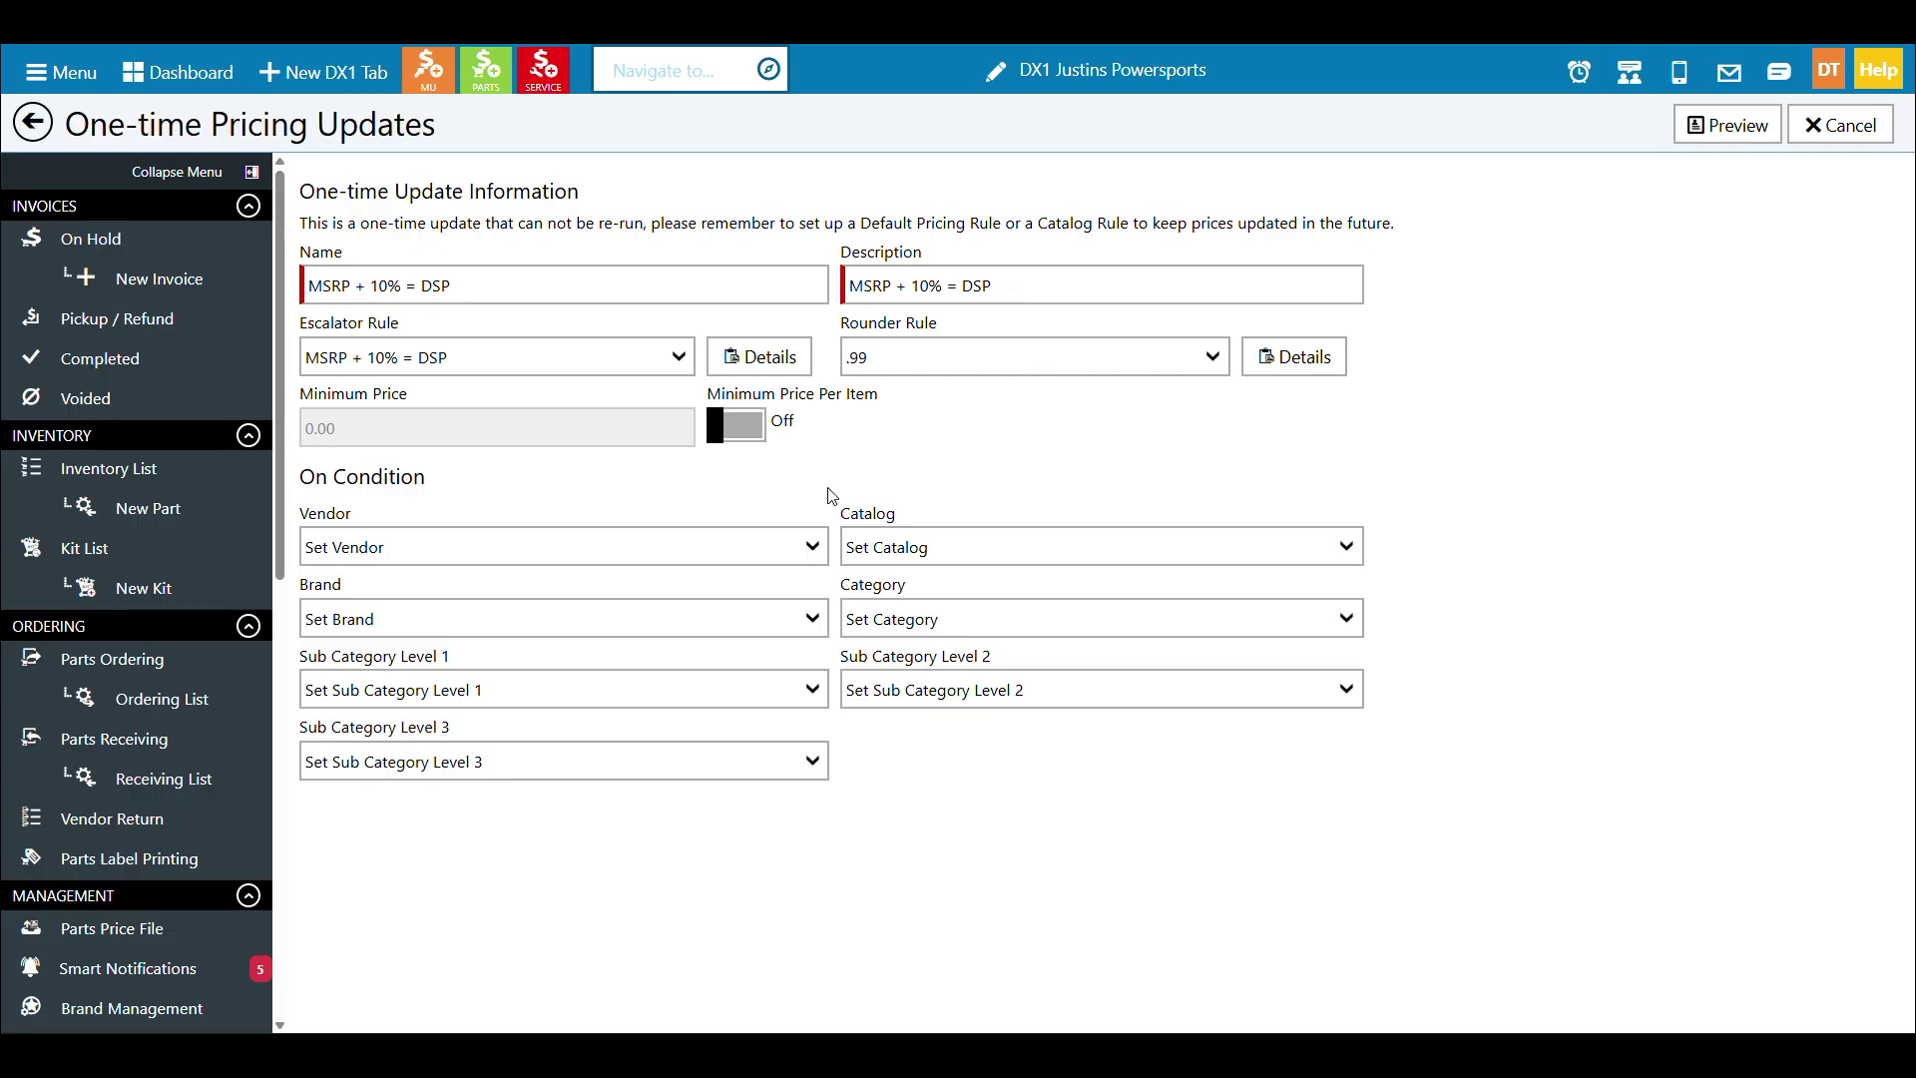
{"action": "left_click", "coordinate": [816, 554]}
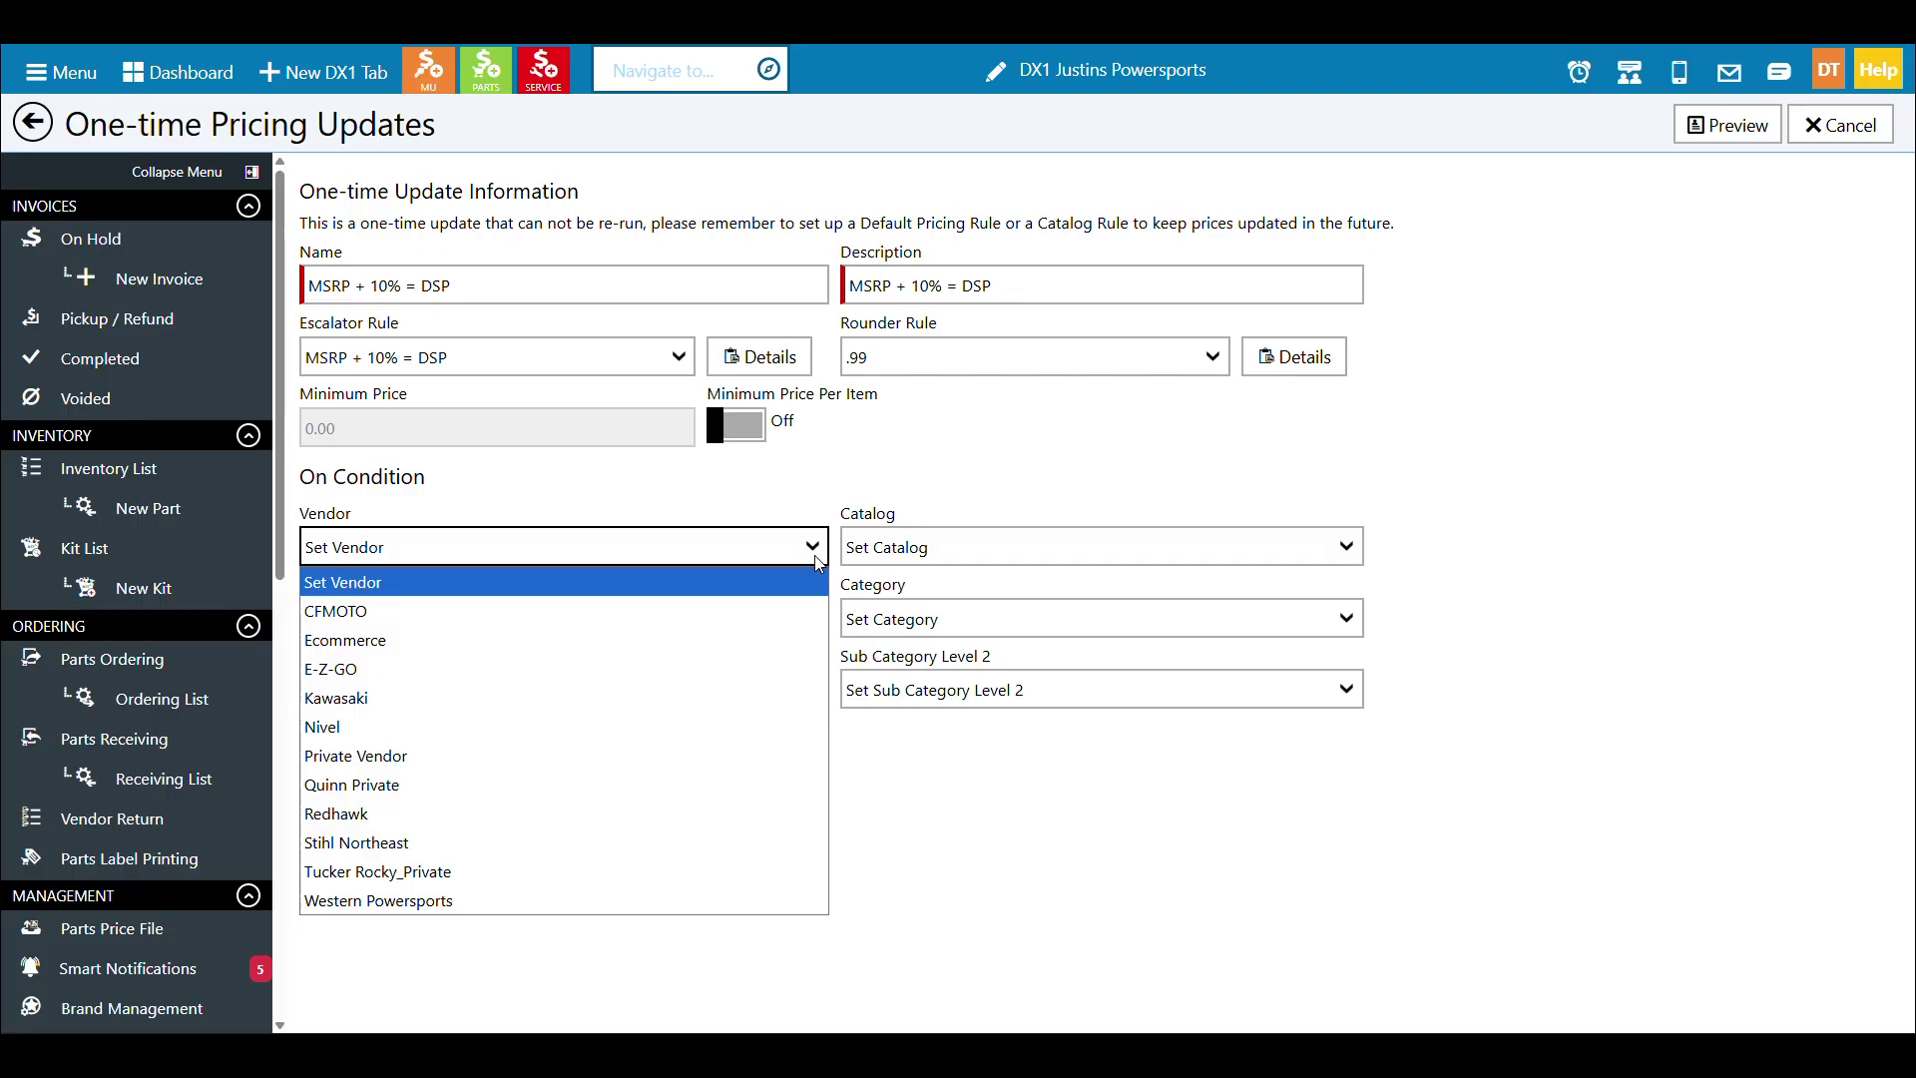
{"action": "left_click", "coordinate": [806, 669]}
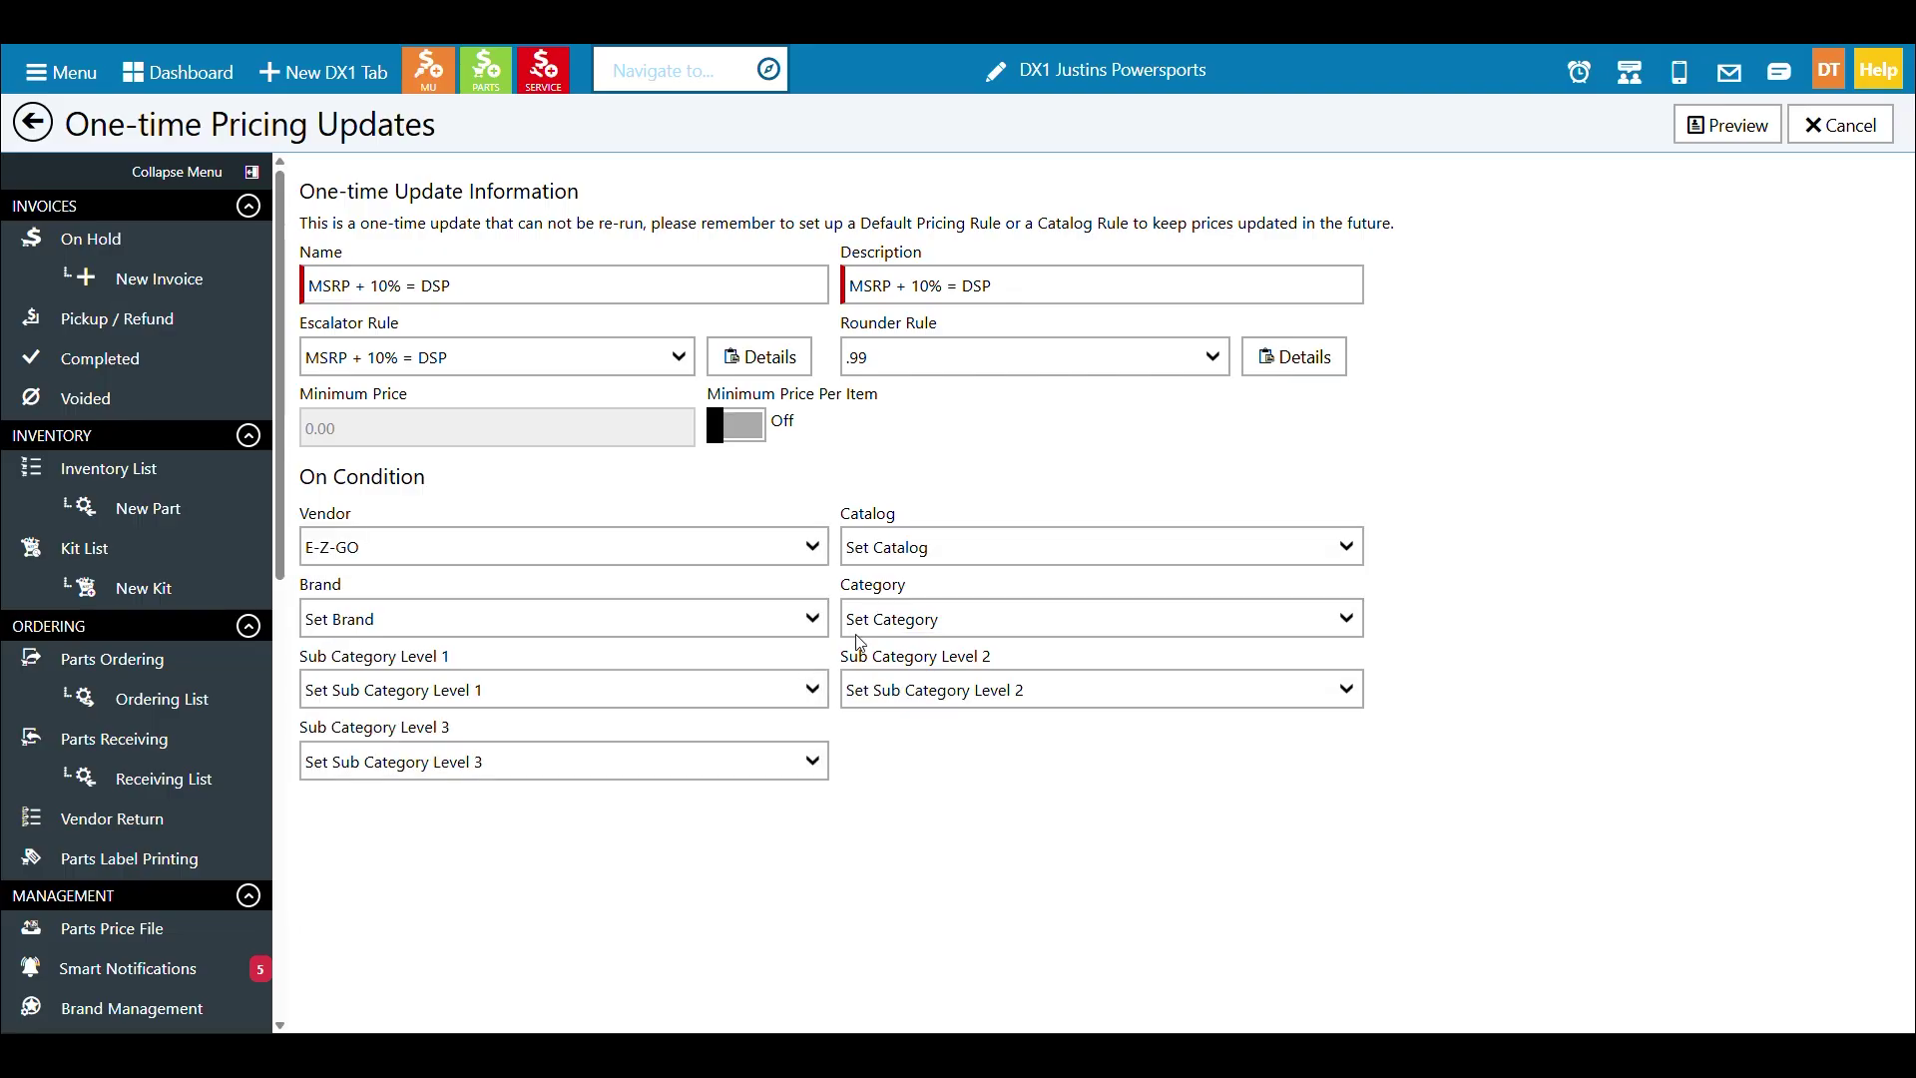
Preview the one-time pricing update, apply it to all selected E-Z-GO parts and close the preview
{"action": "left_click", "coordinate": [1732, 127]}
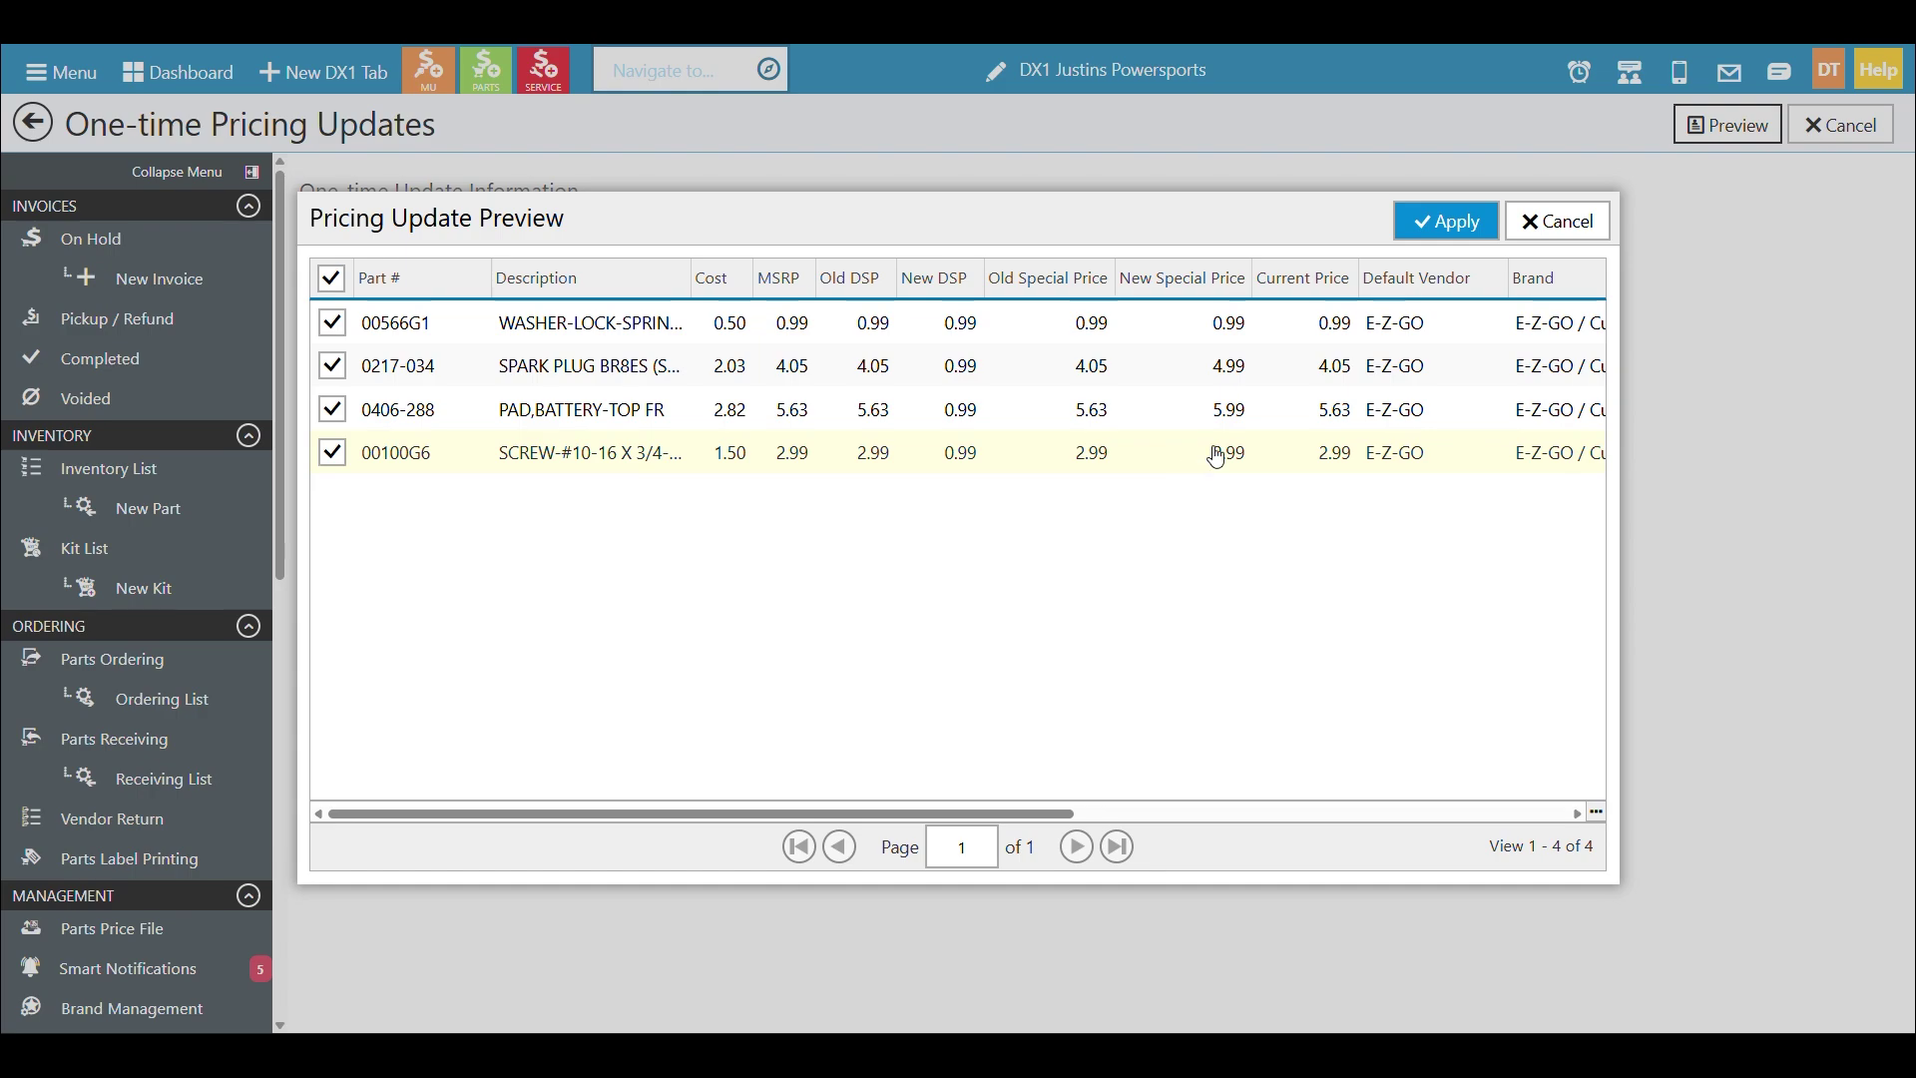
{"action": "left_click", "coordinate": [1437, 225]}
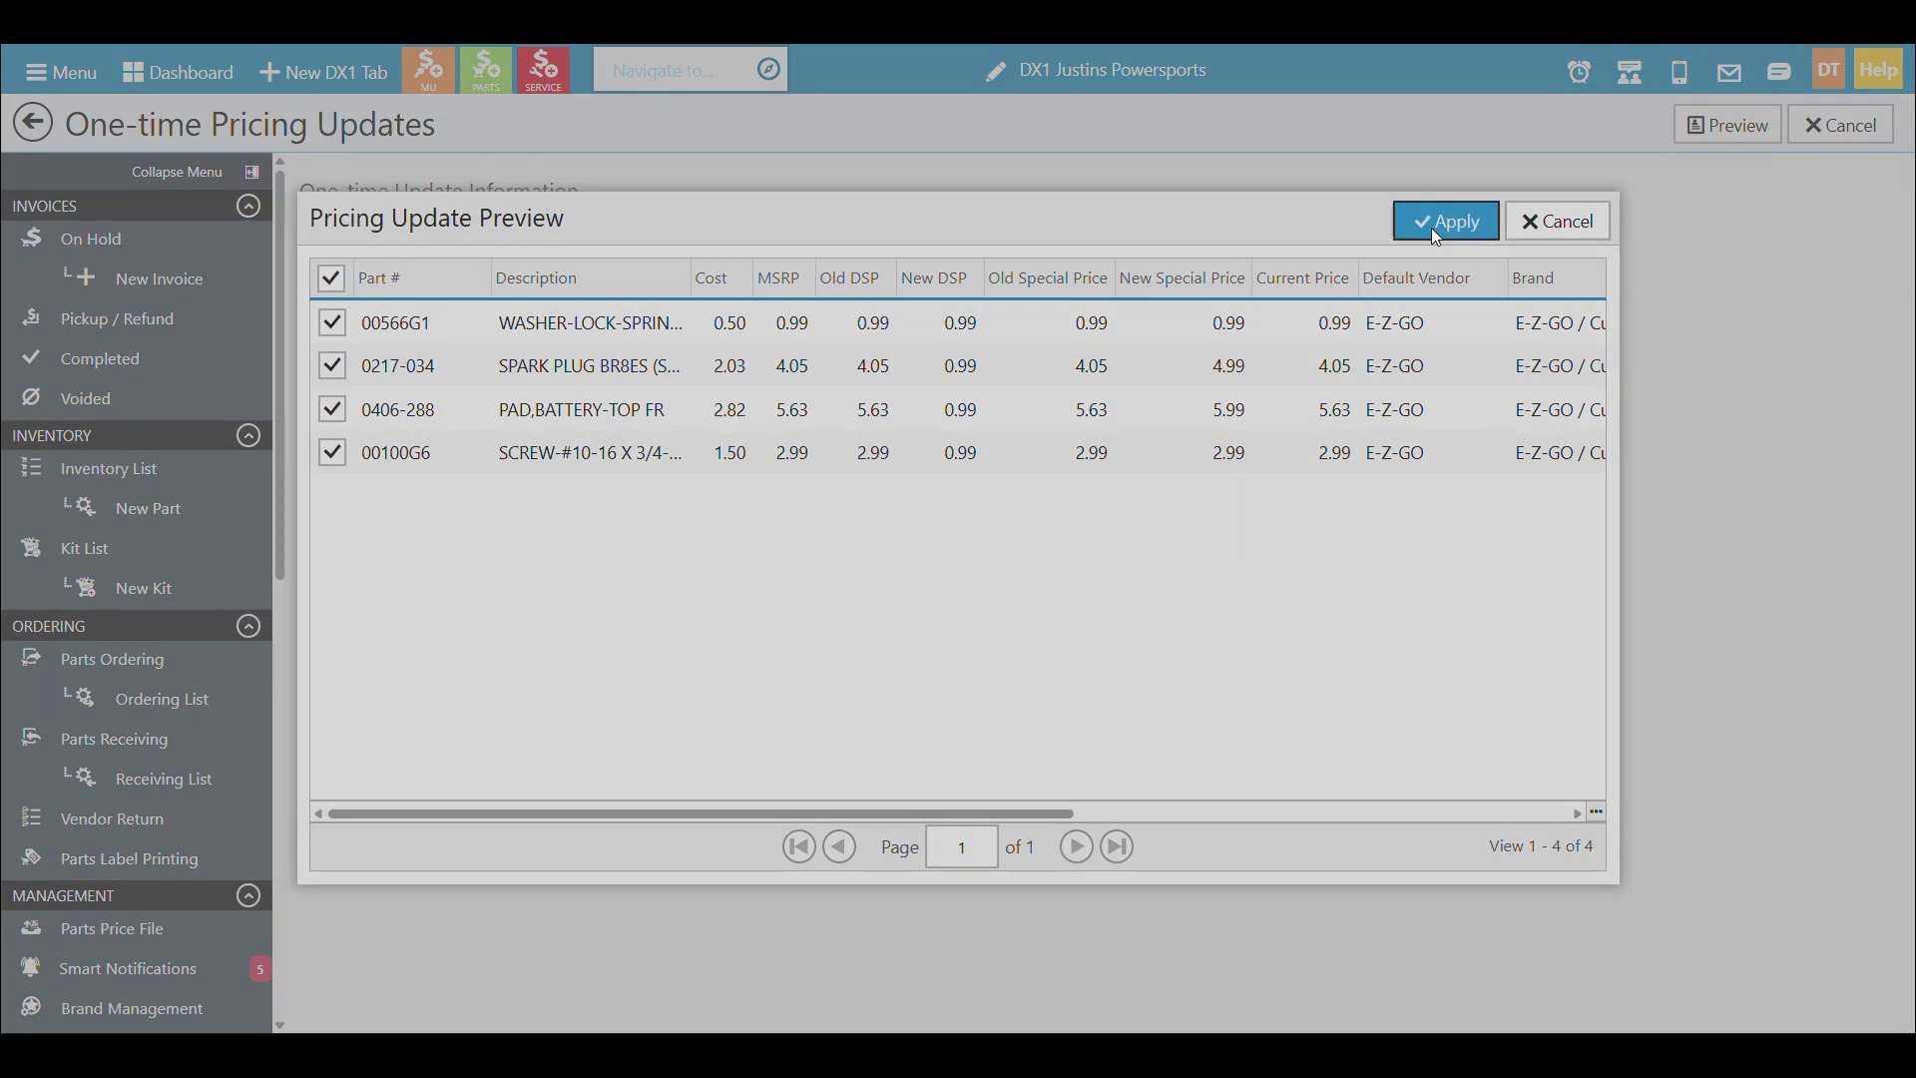
{"action": "left_click", "coordinate": [1592, 597]}
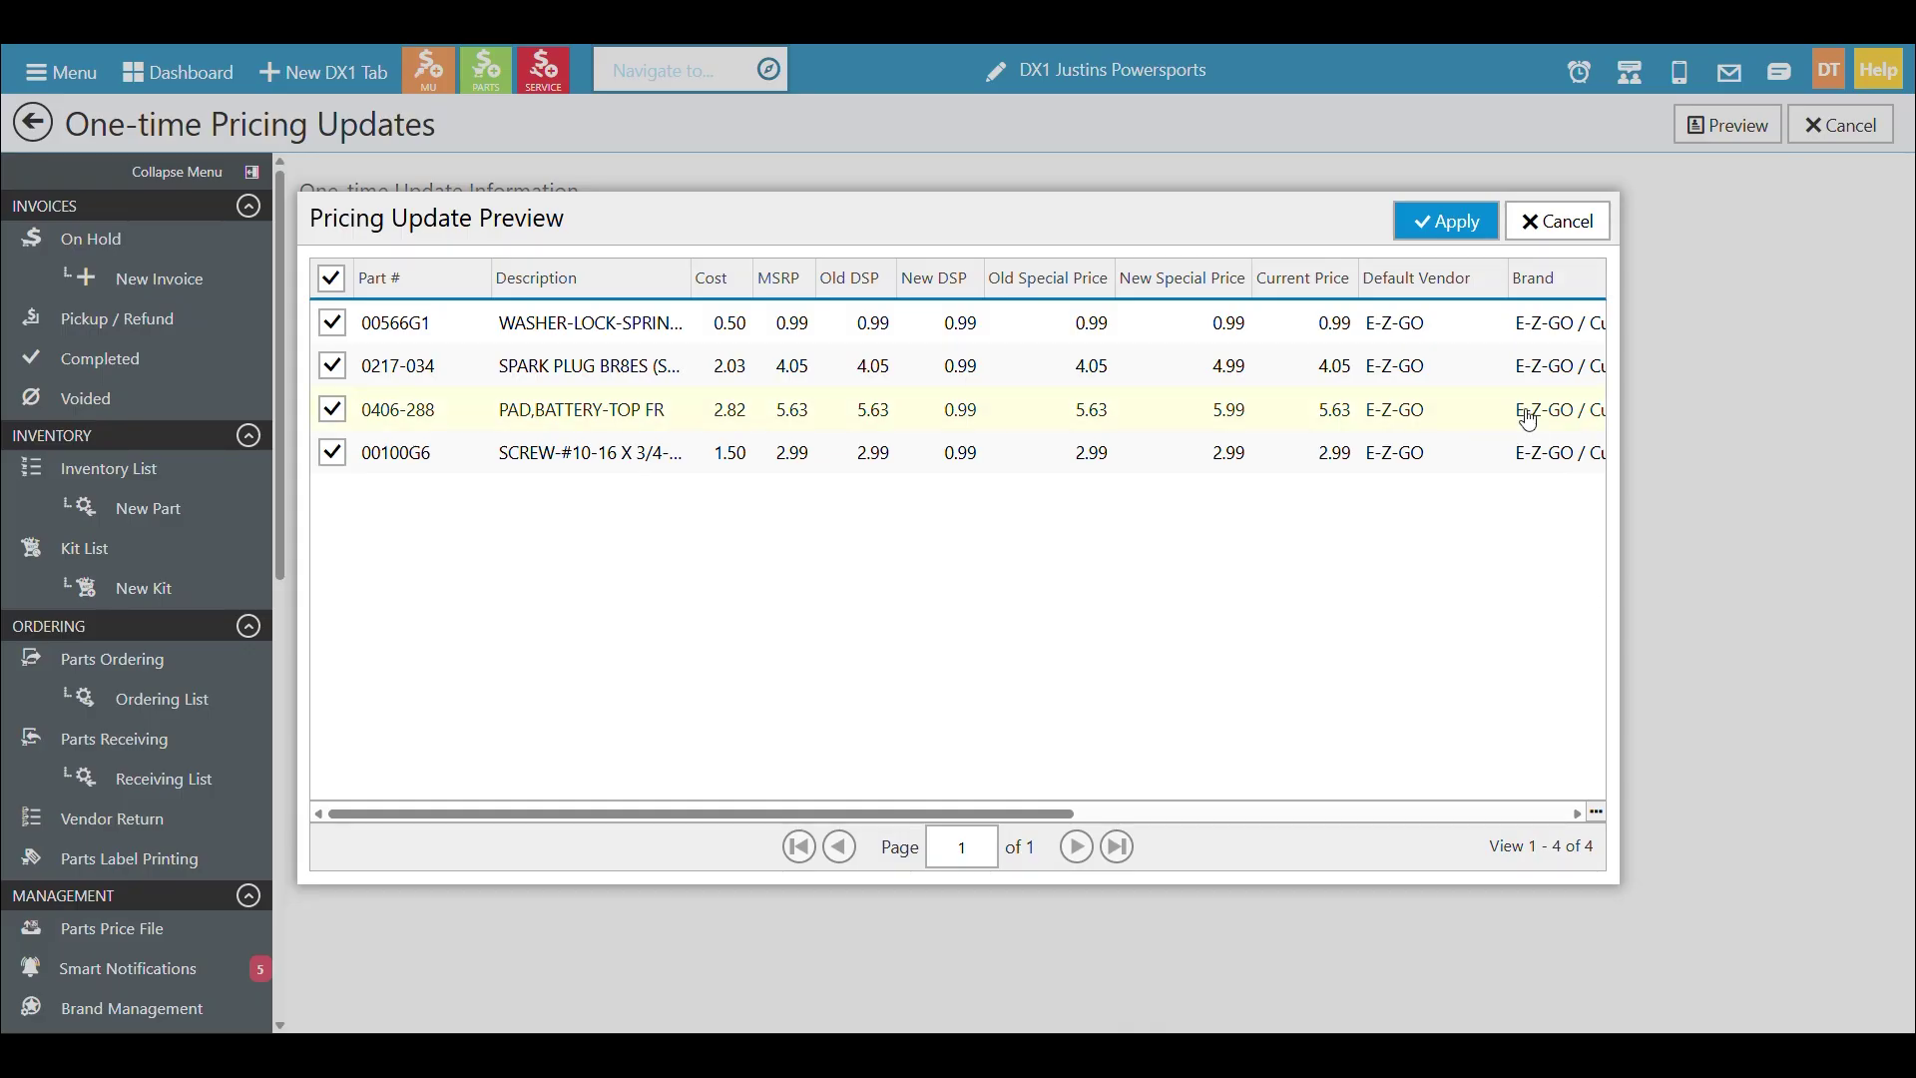
{"action": "left_click", "coordinate": [1554, 224]}
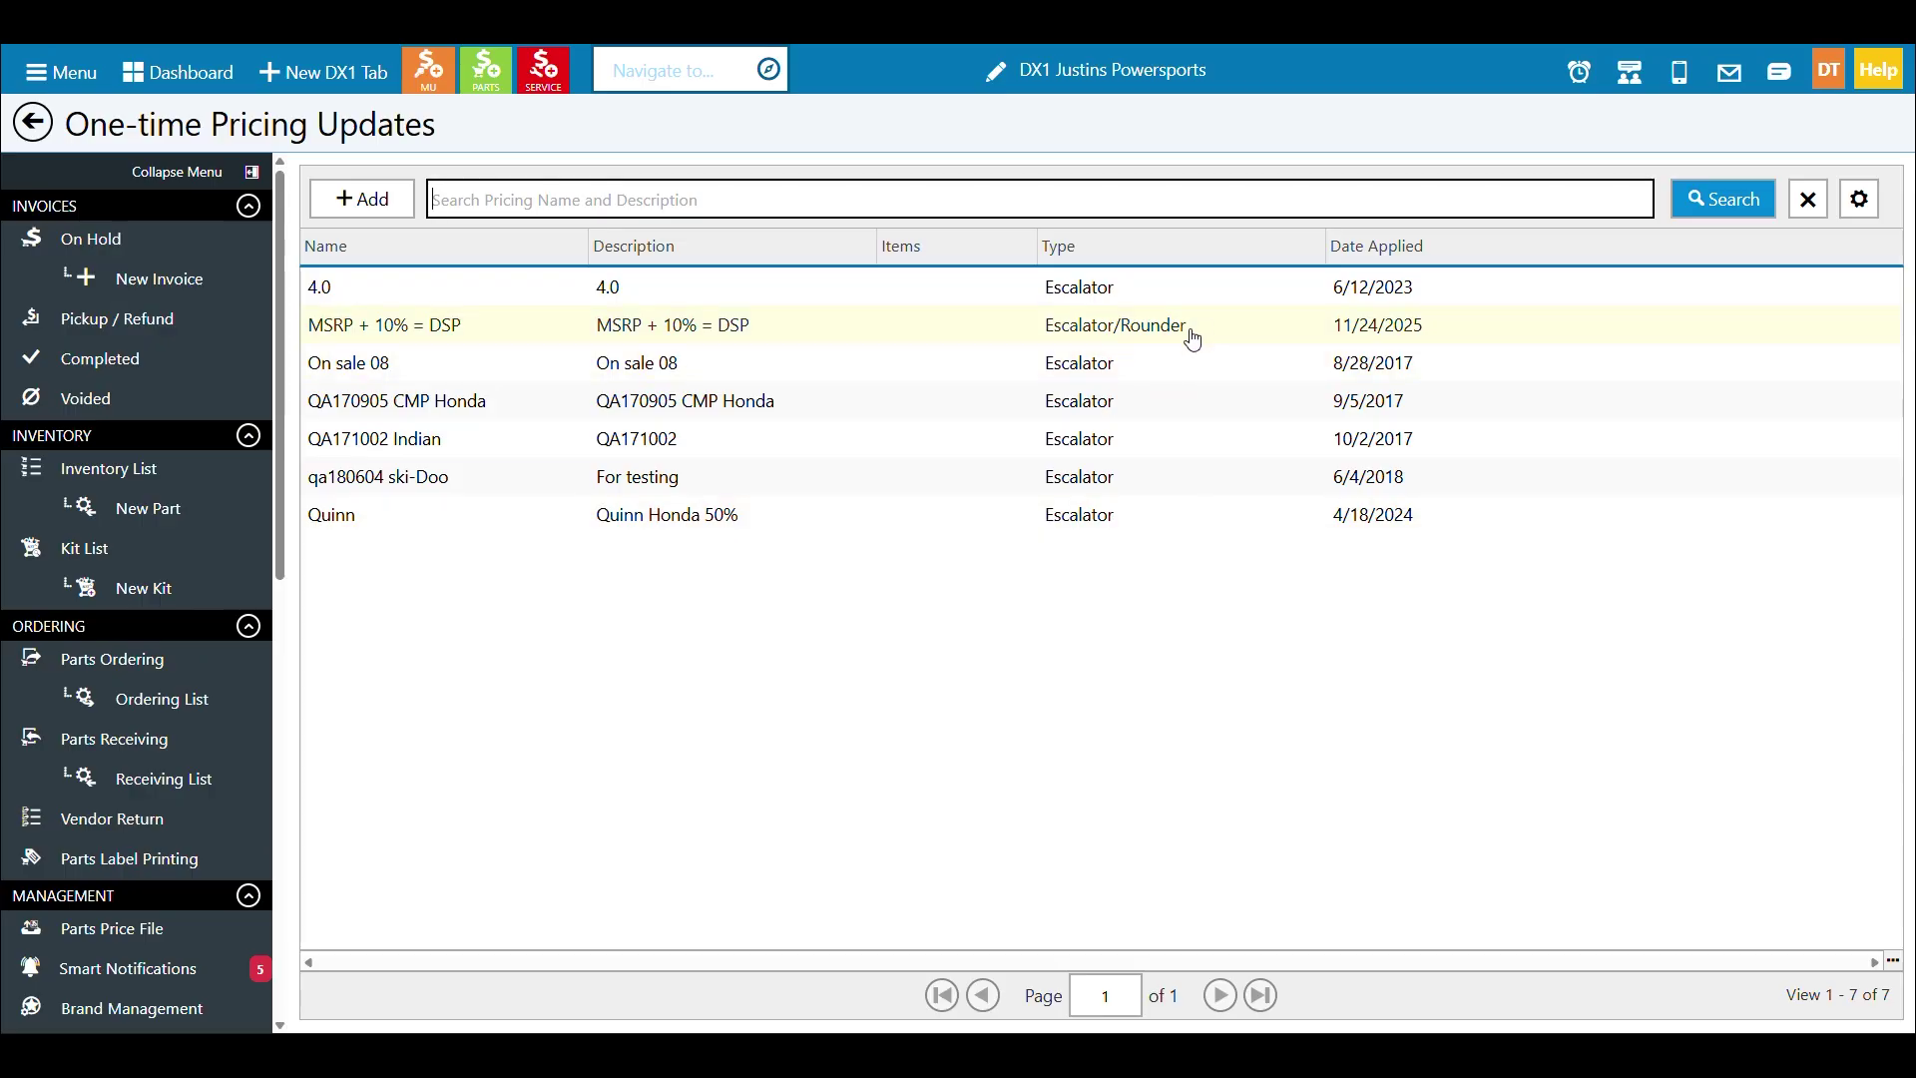
Sort the one-time updates by newest applied date, review the "MSRP + 10% = DSP" entry and close it
{"action": "left_click", "coordinate": [1397, 247]}
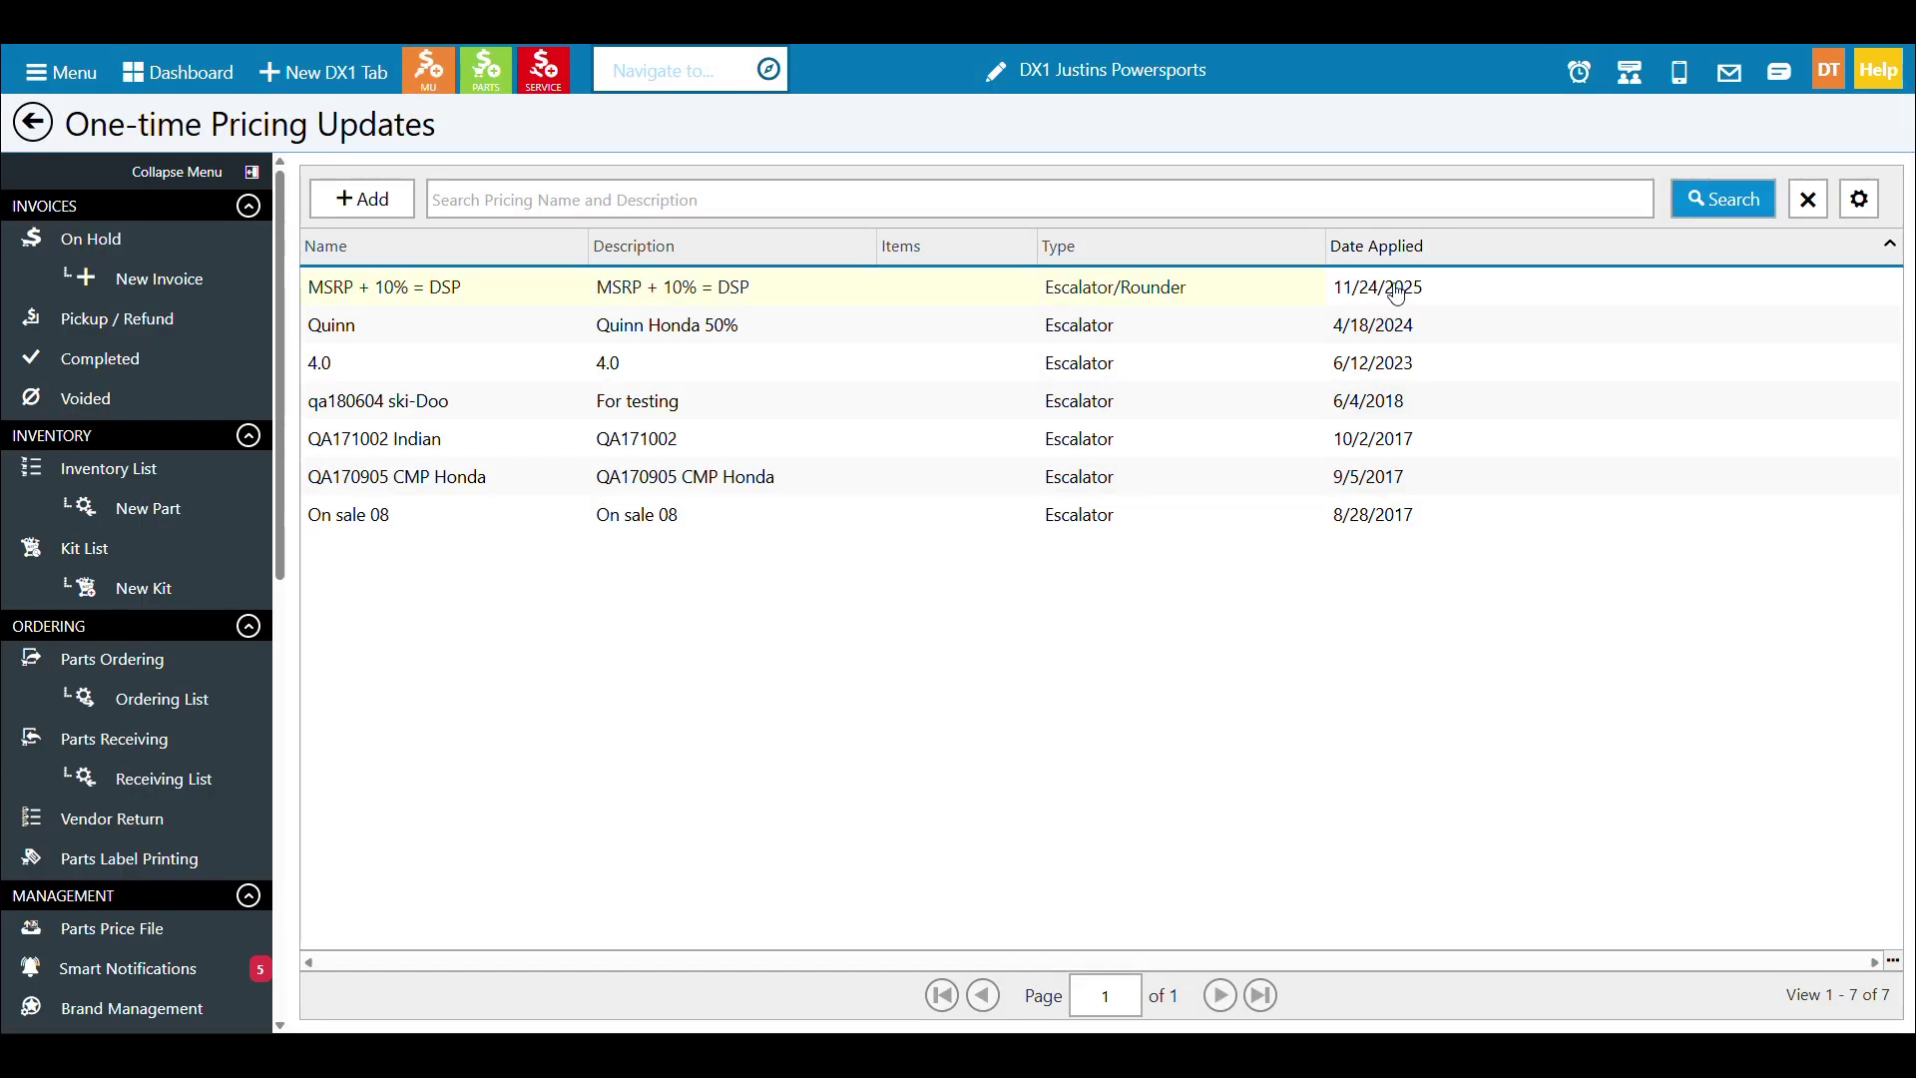
{"action": "left_click", "coordinate": [556, 286]}
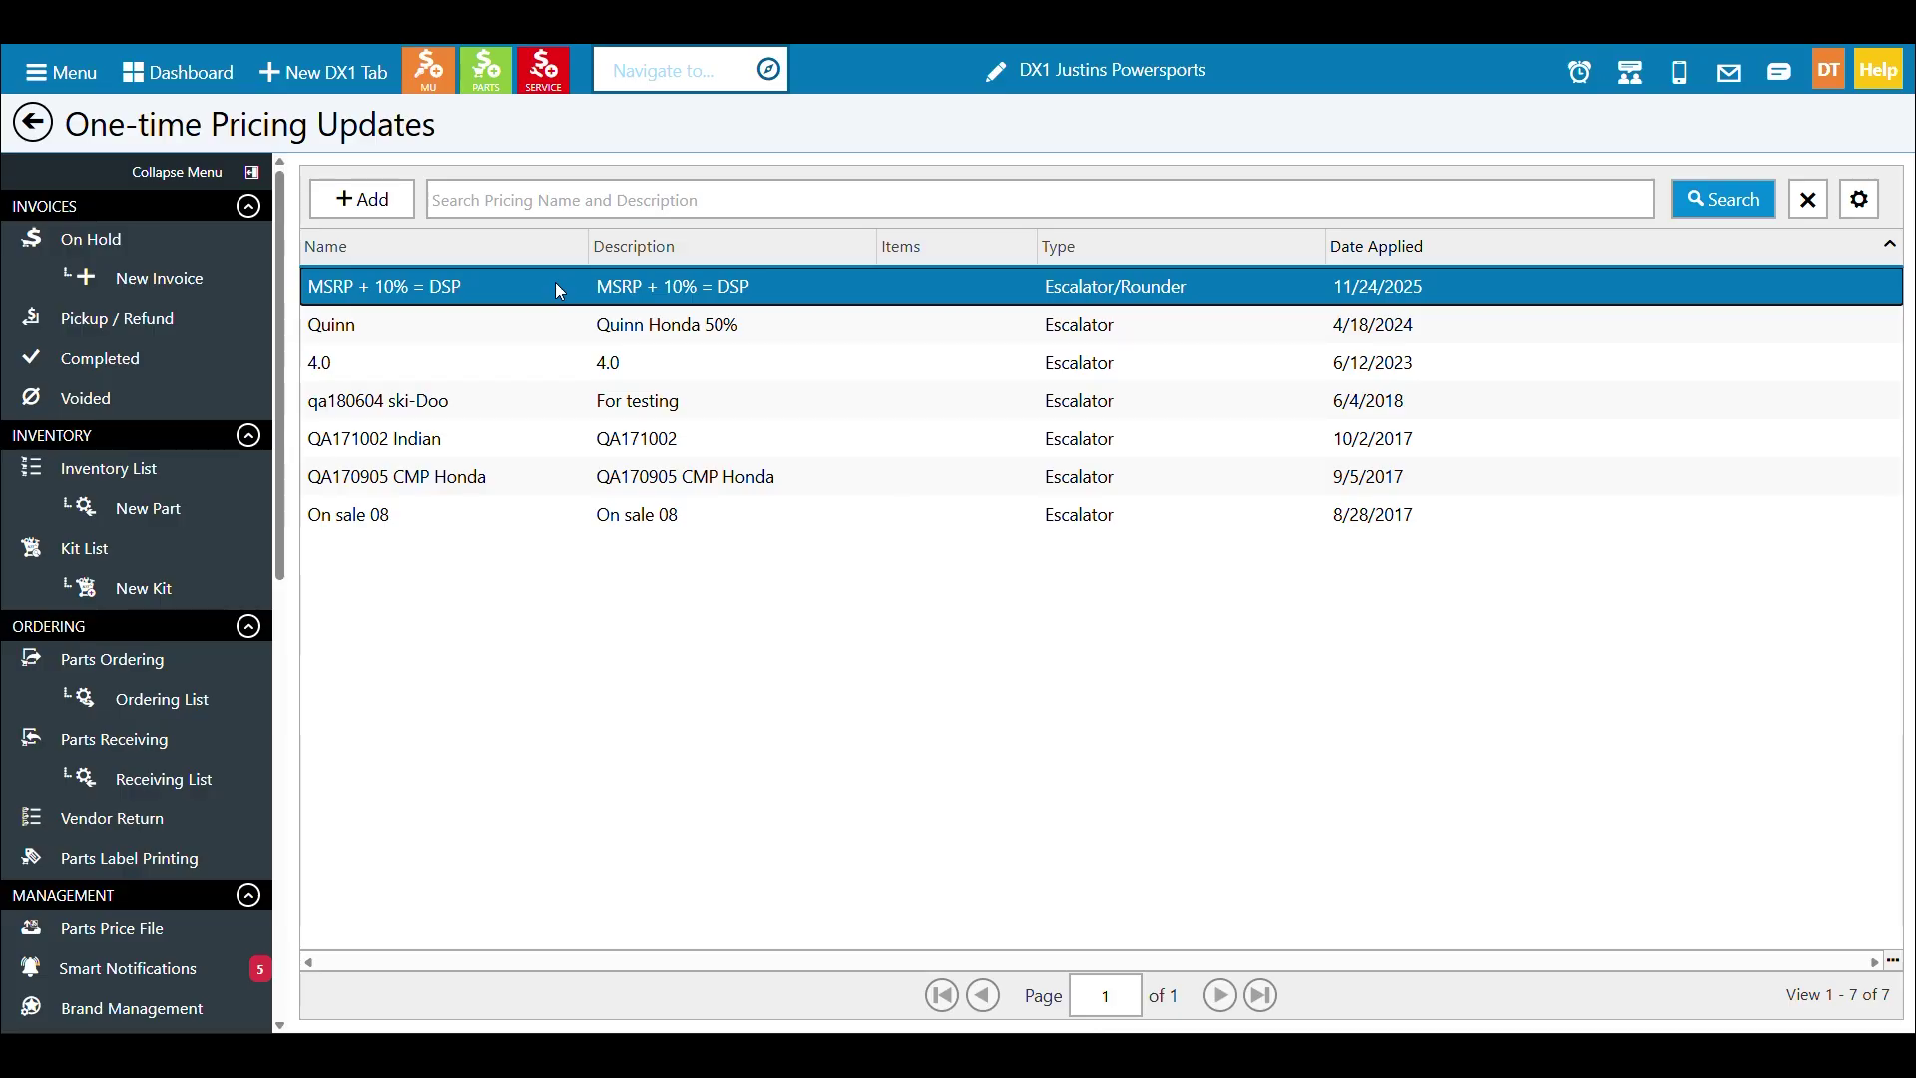
{"action": "double_click", "coordinate": [555, 287]}
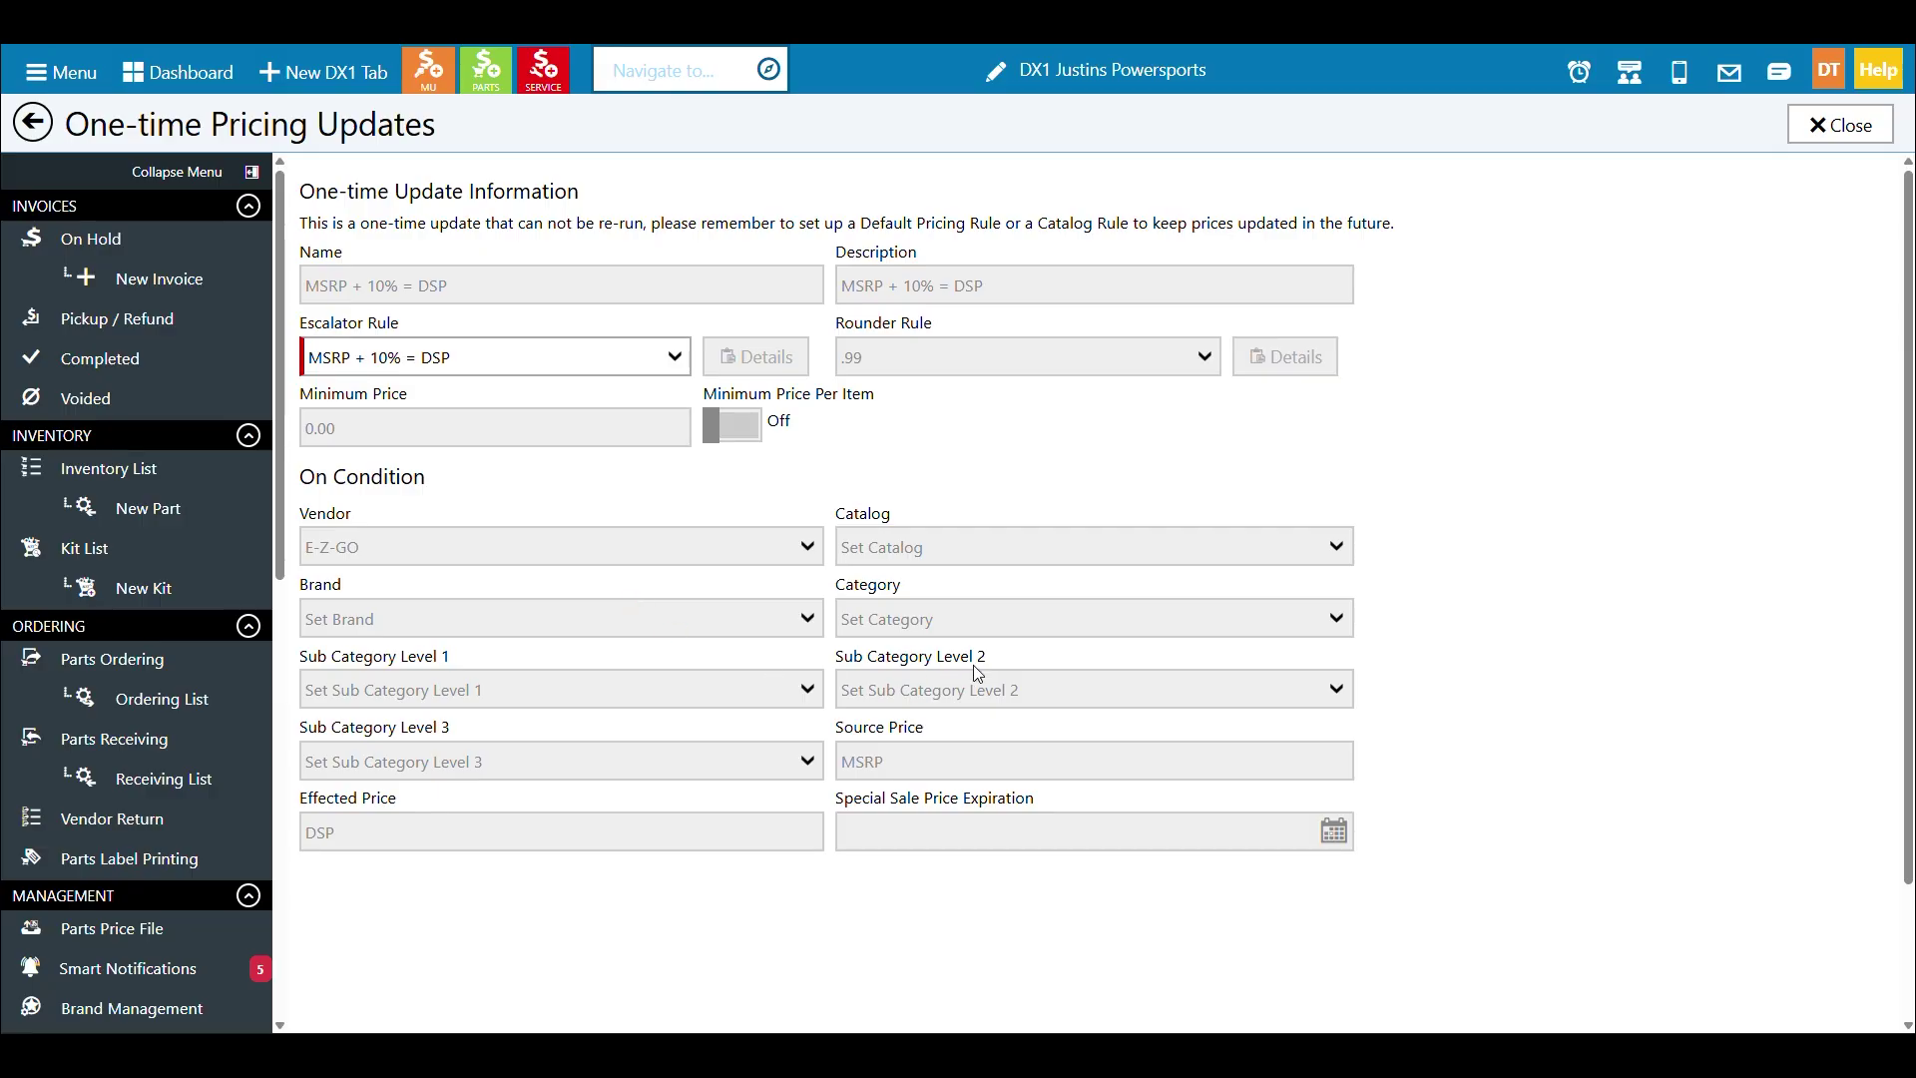
{"action": "left_click", "coordinate": [1841, 129]}
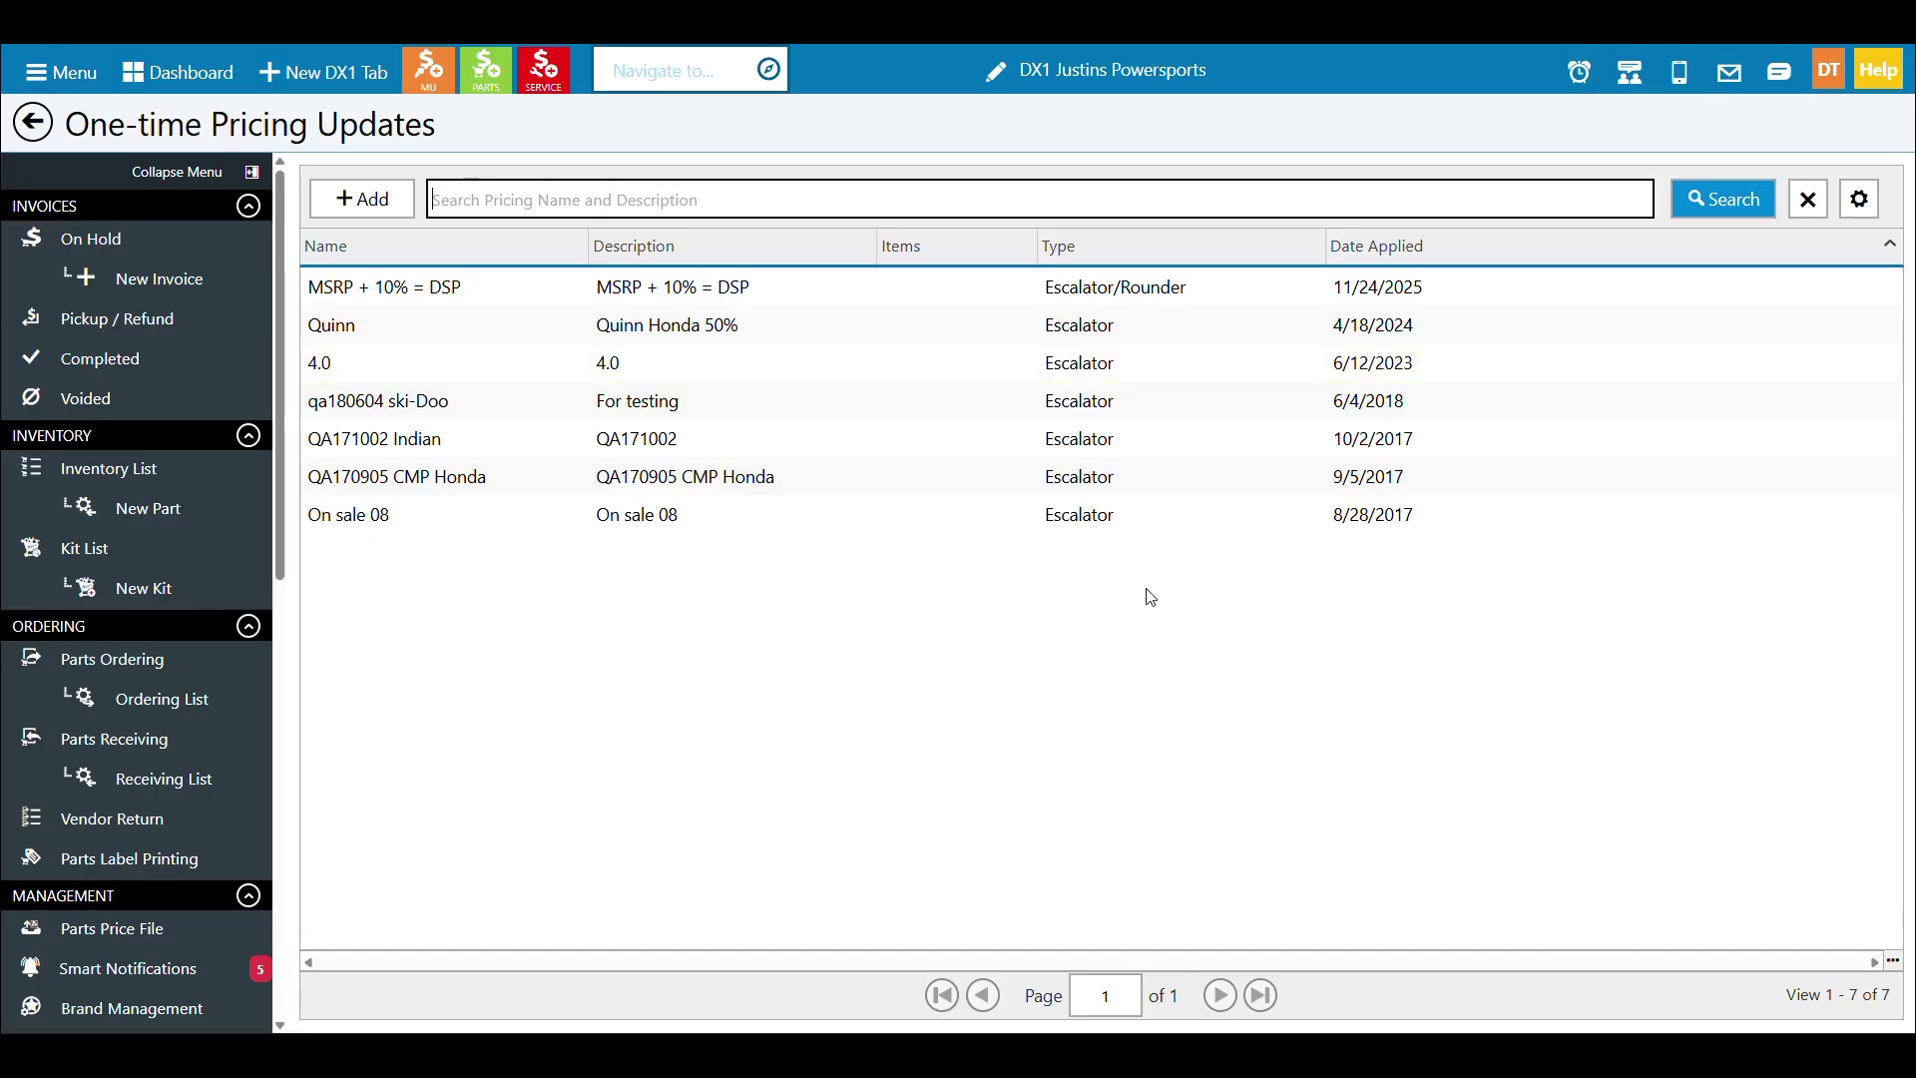
Open the default pricing settings of the E-Z-GO / Cushman catalog in Catalog Management
{"action": "scroll", "coordinate": [125, 509], "scroll_direction": "down", "scroll_amount": 4}
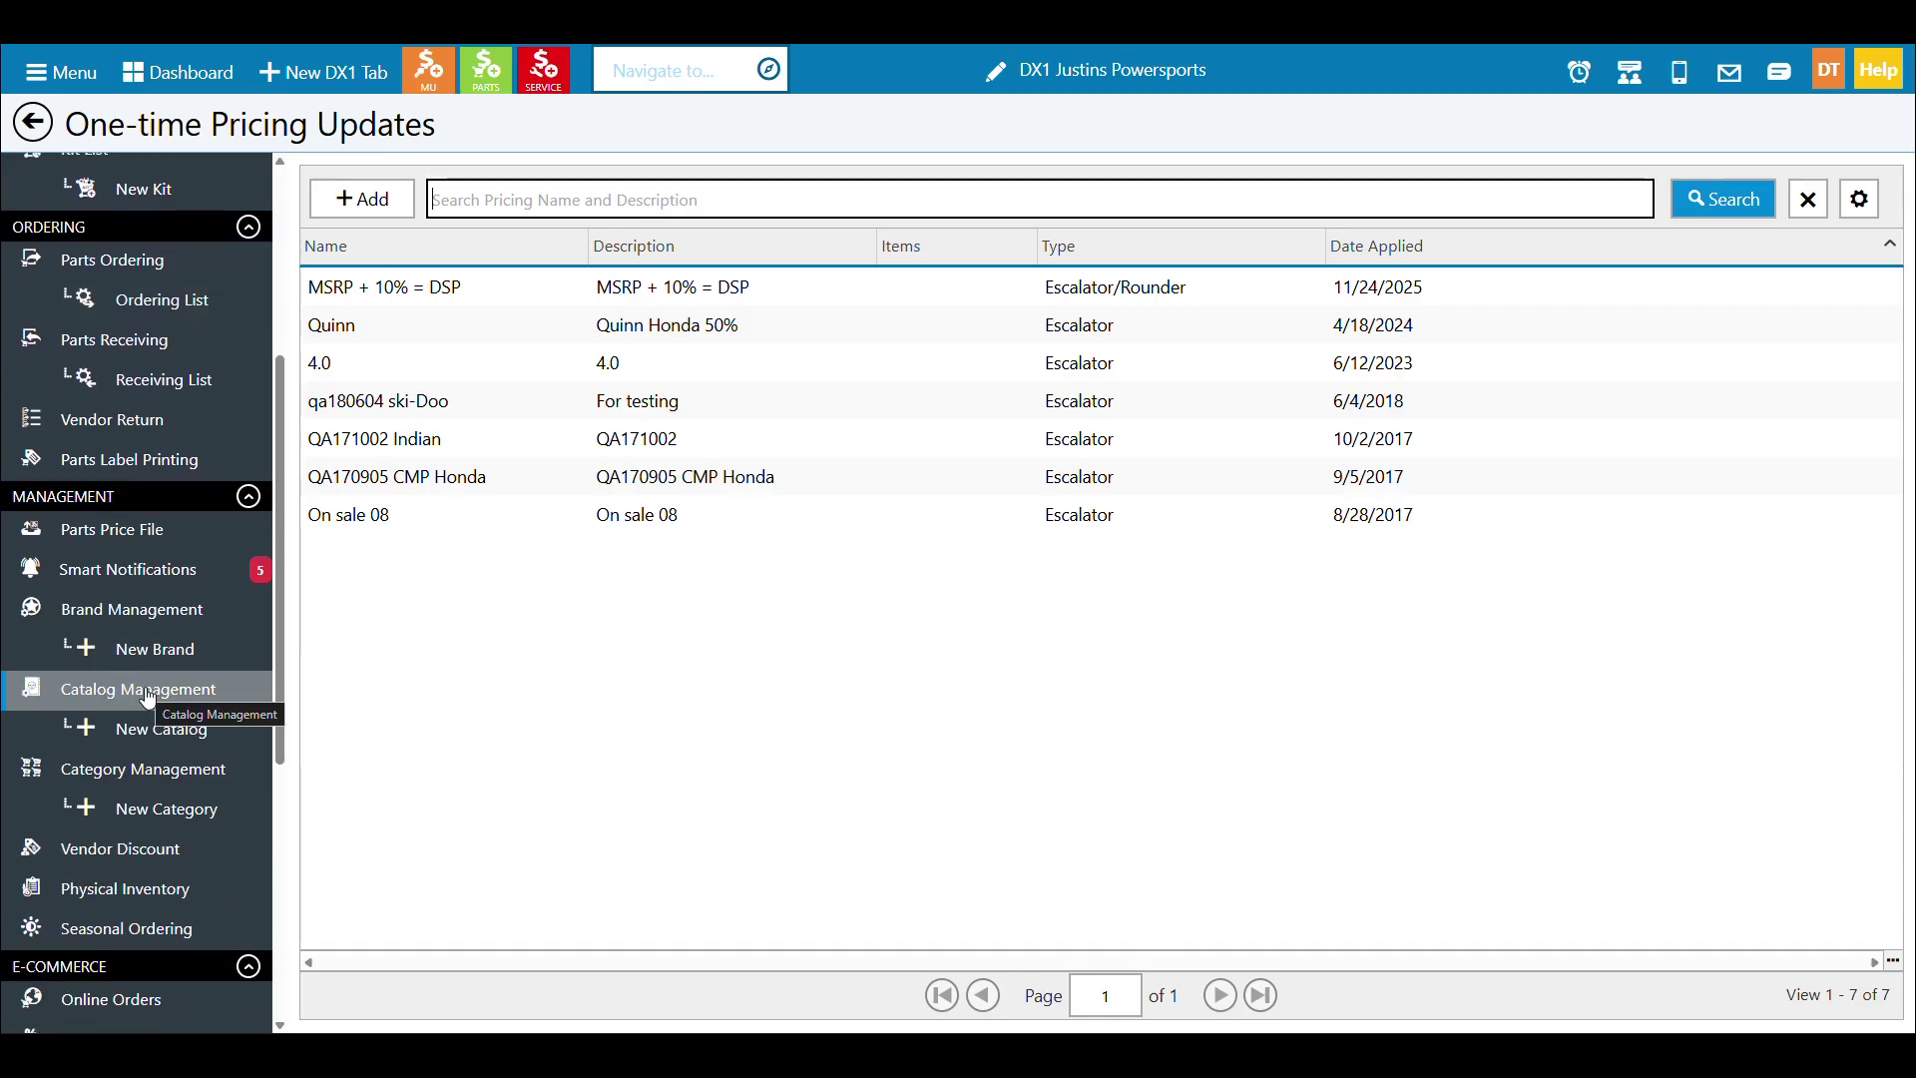
{"action": "left_click", "coordinate": [148, 693]}
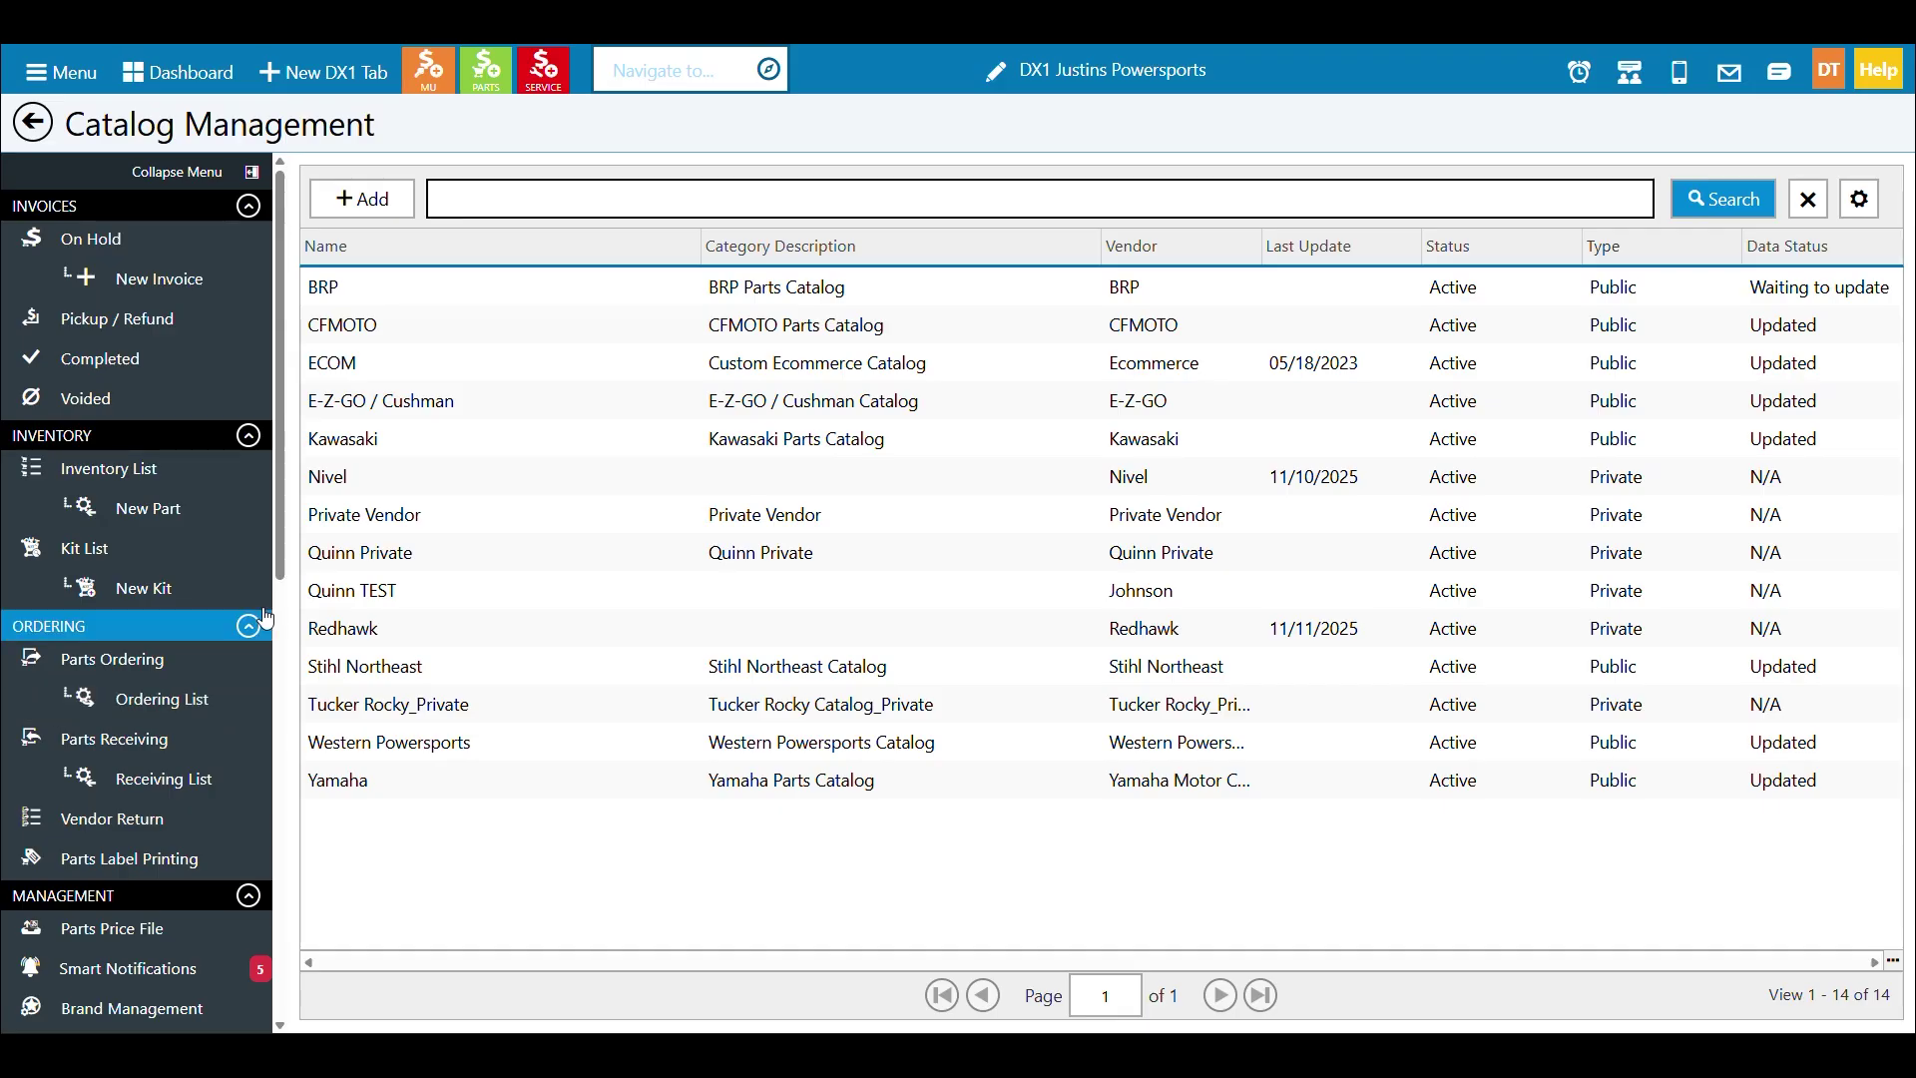
{"action": "double_click", "coordinate": [404, 400]}
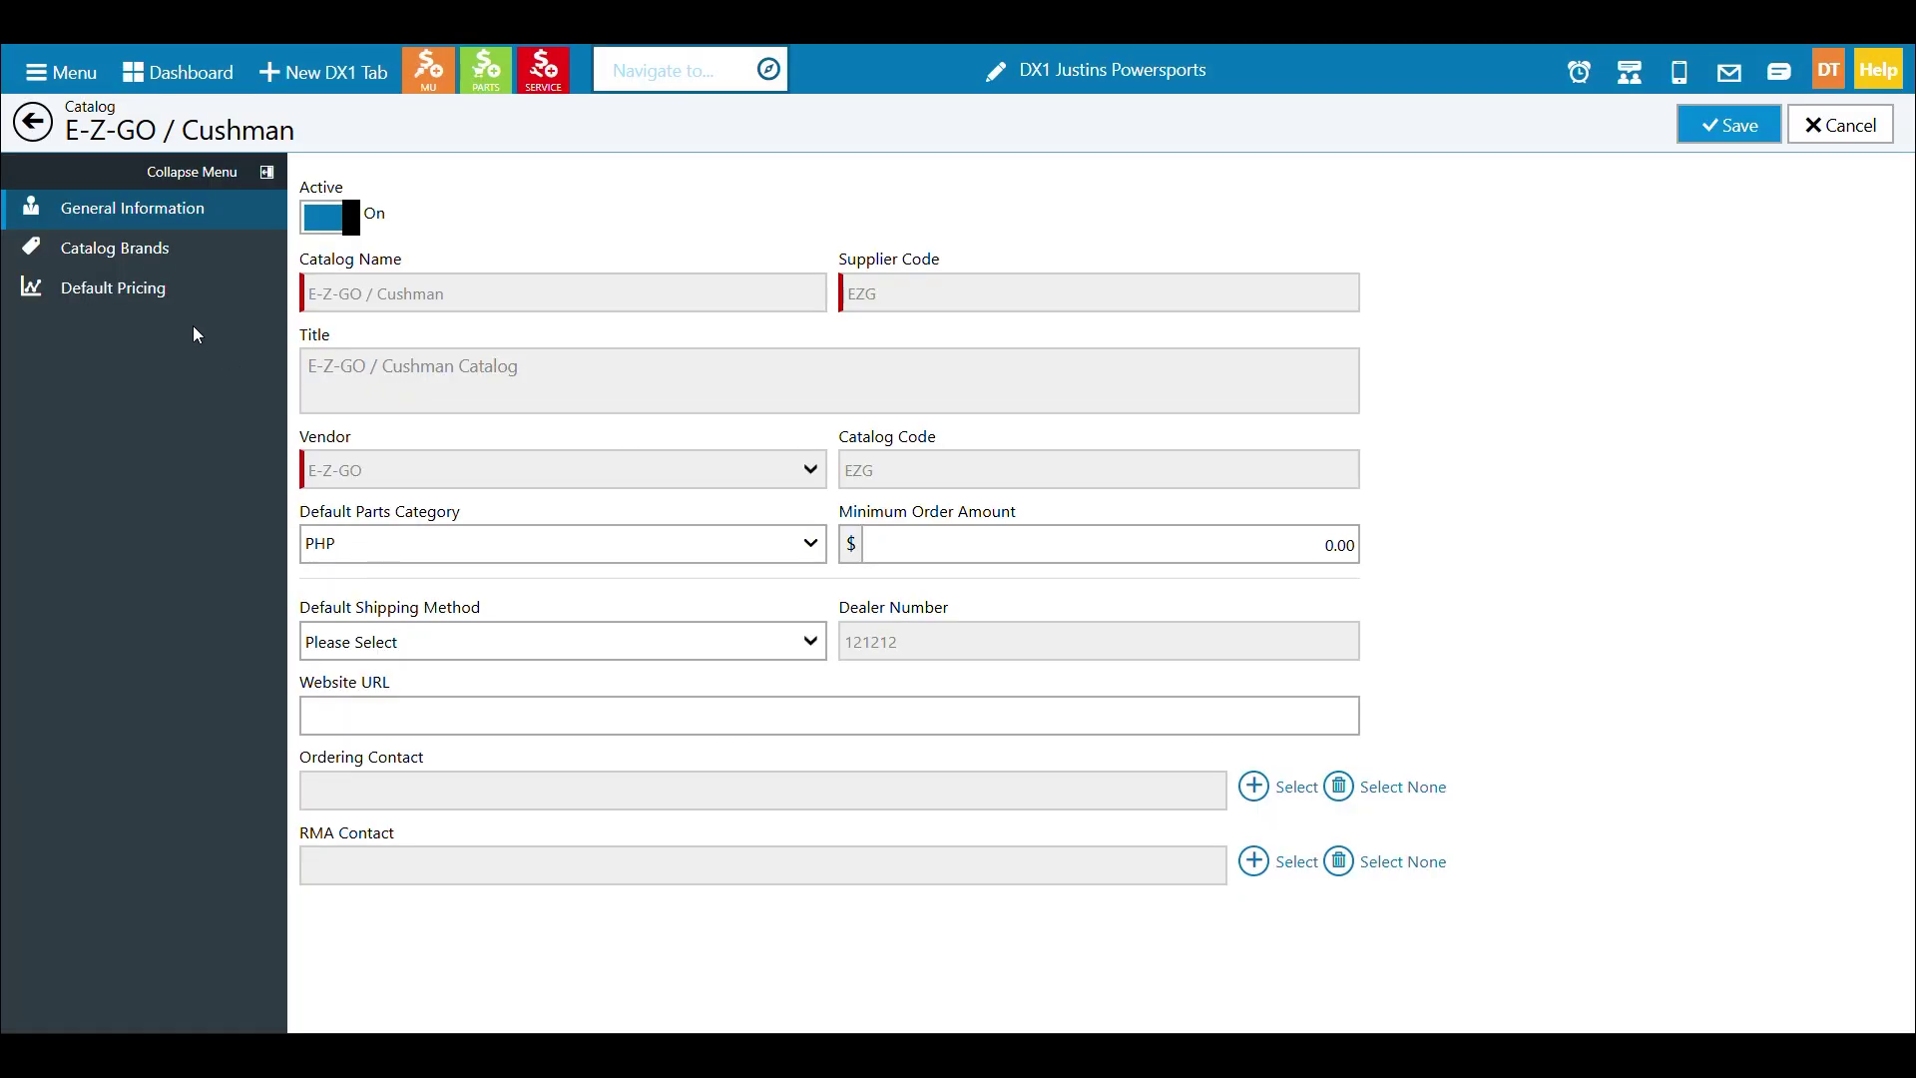
{"action": "left_click", "coordinate": [177, 290]}
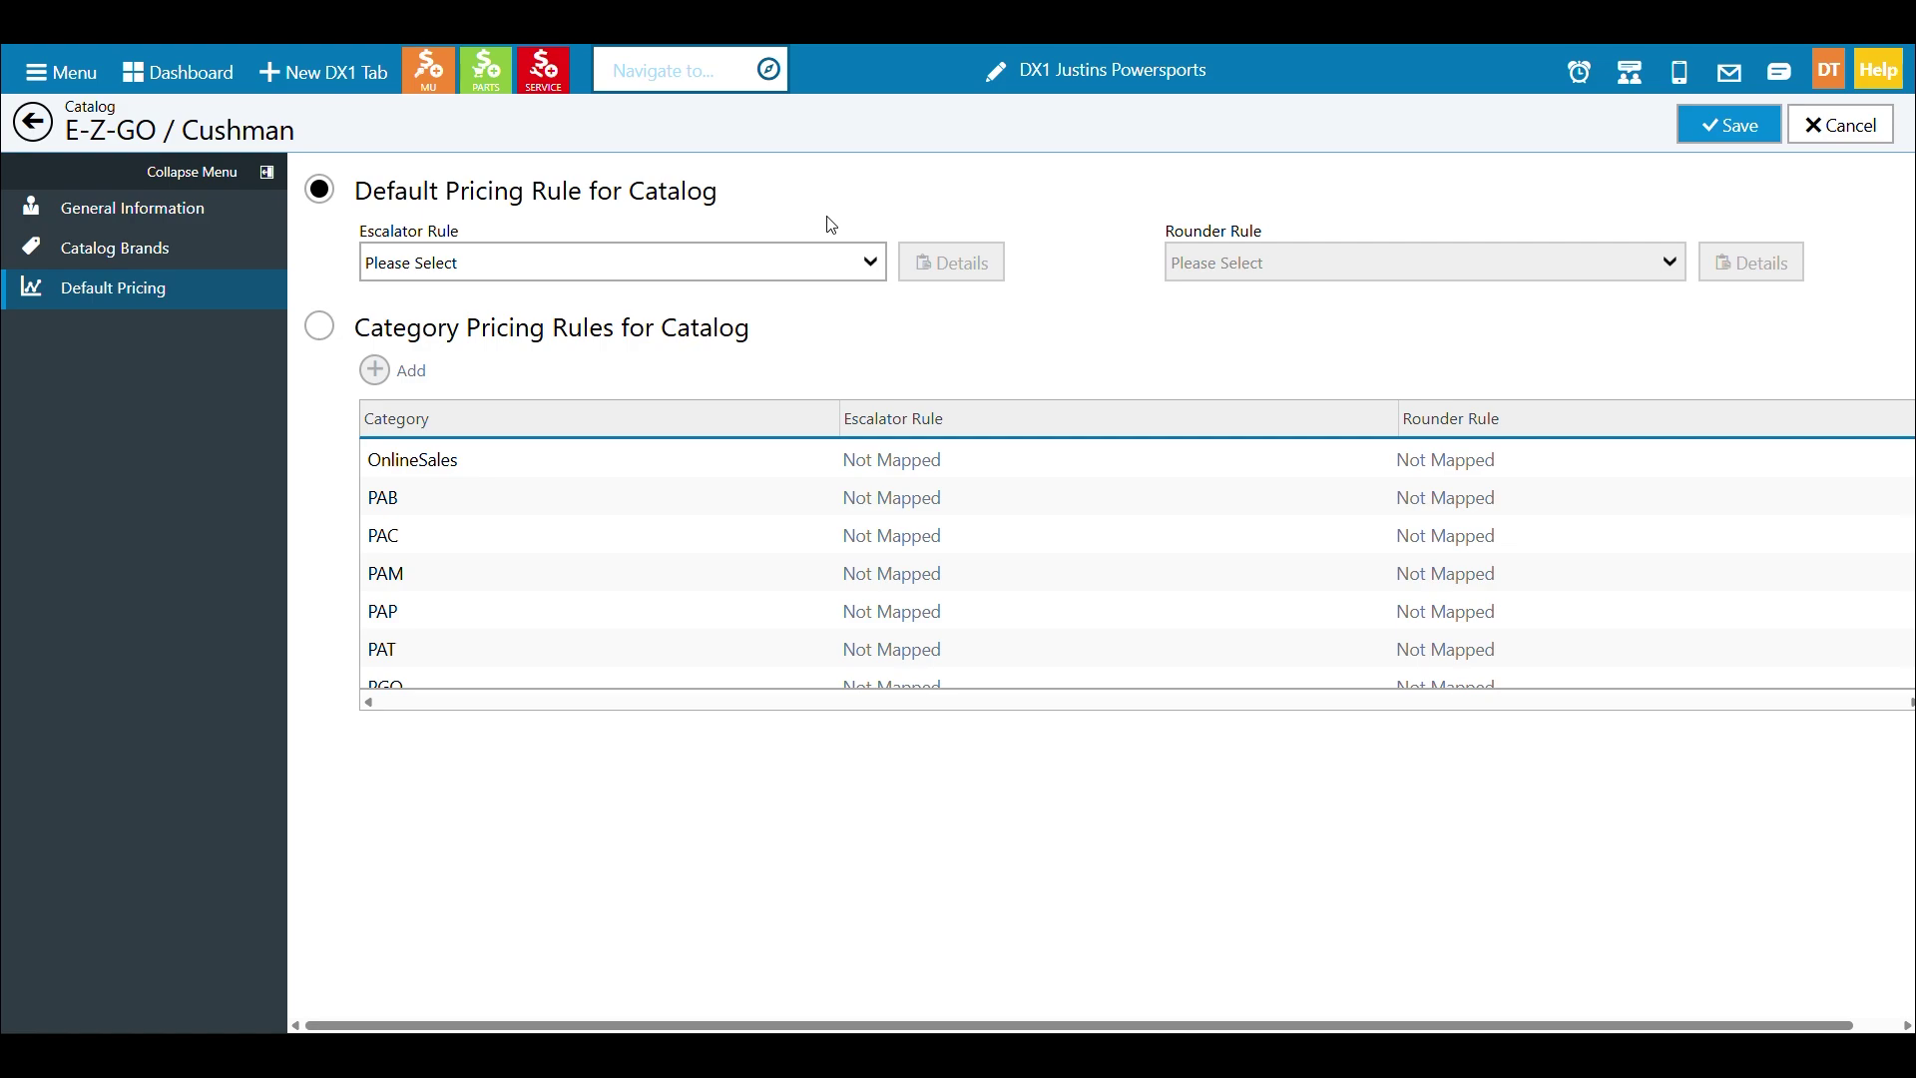
Set the catalog's default pricing rule to the "MSRP + 10% = DSP" escalator and the ".99" rounder
{"action": "left_click", "coordinate": [859, 258]}
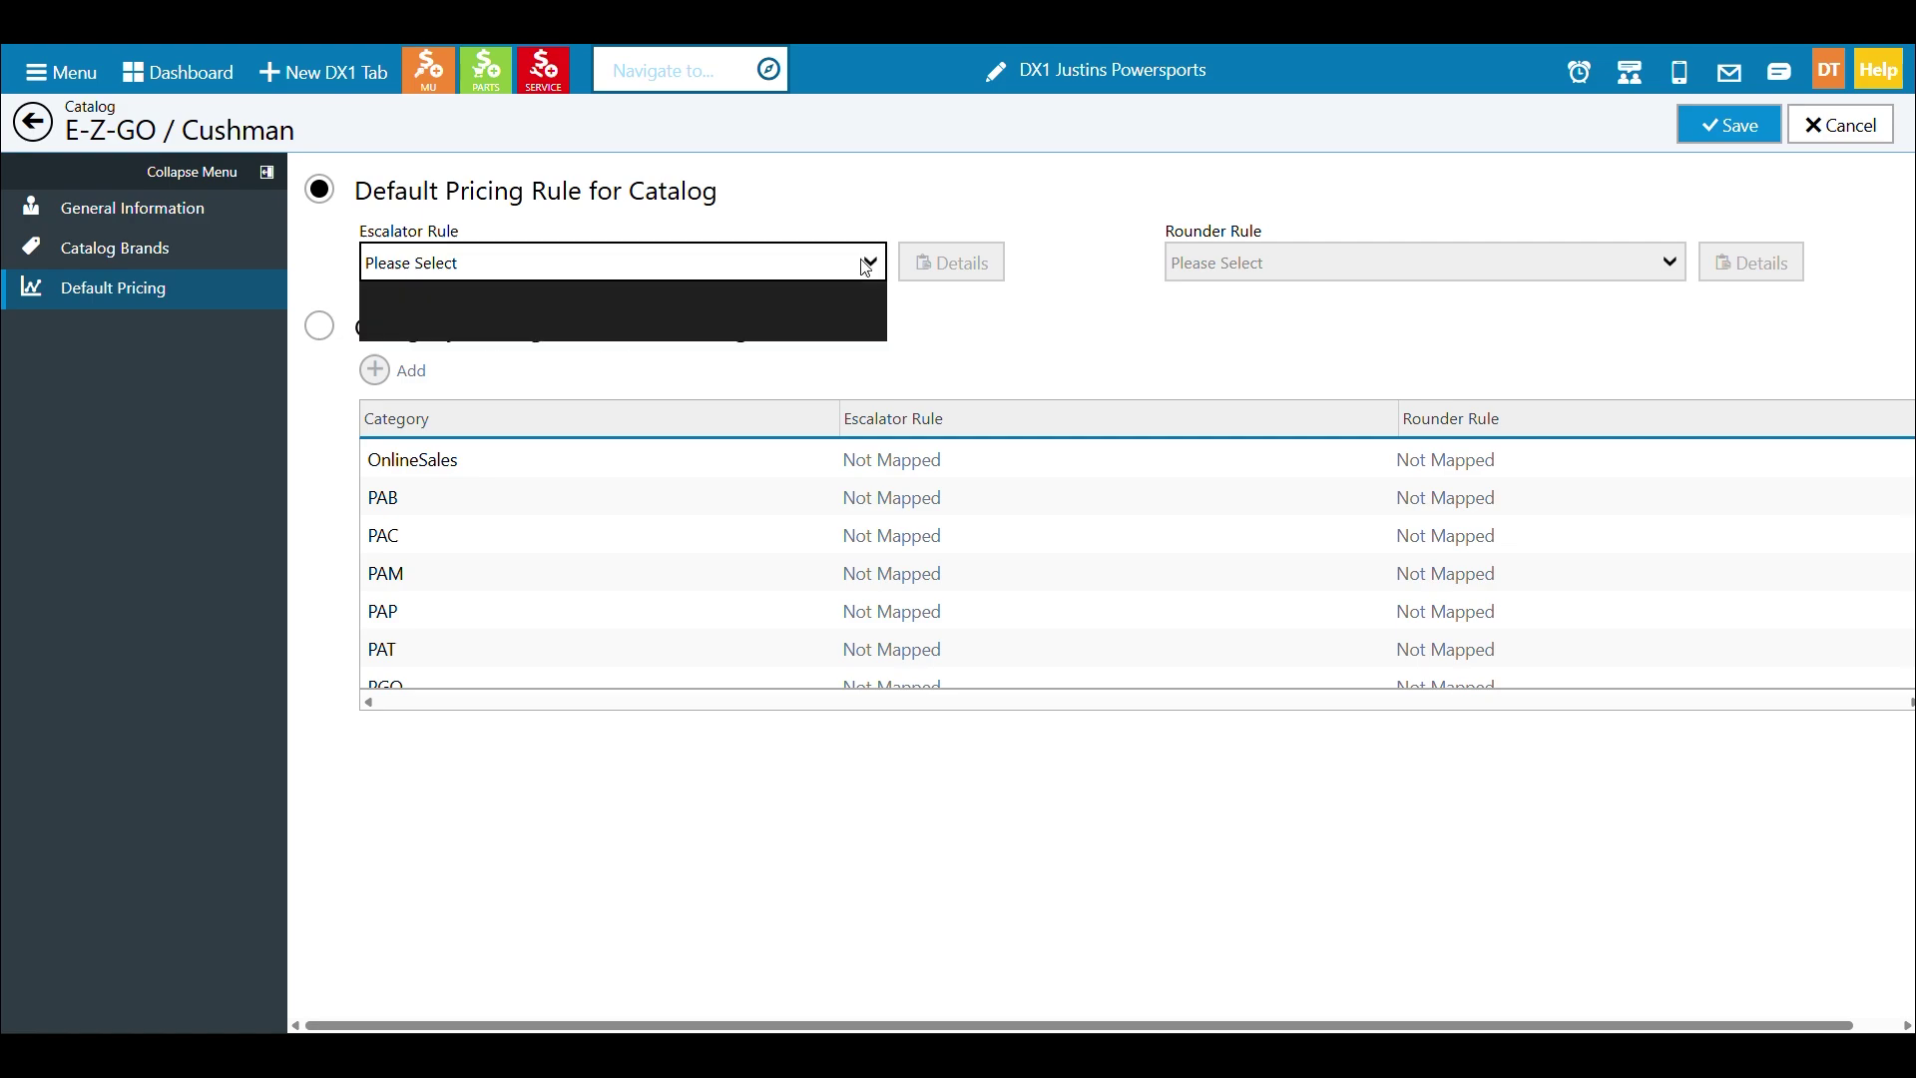
{"action": "left_click", "coordinate": [847, 328]}
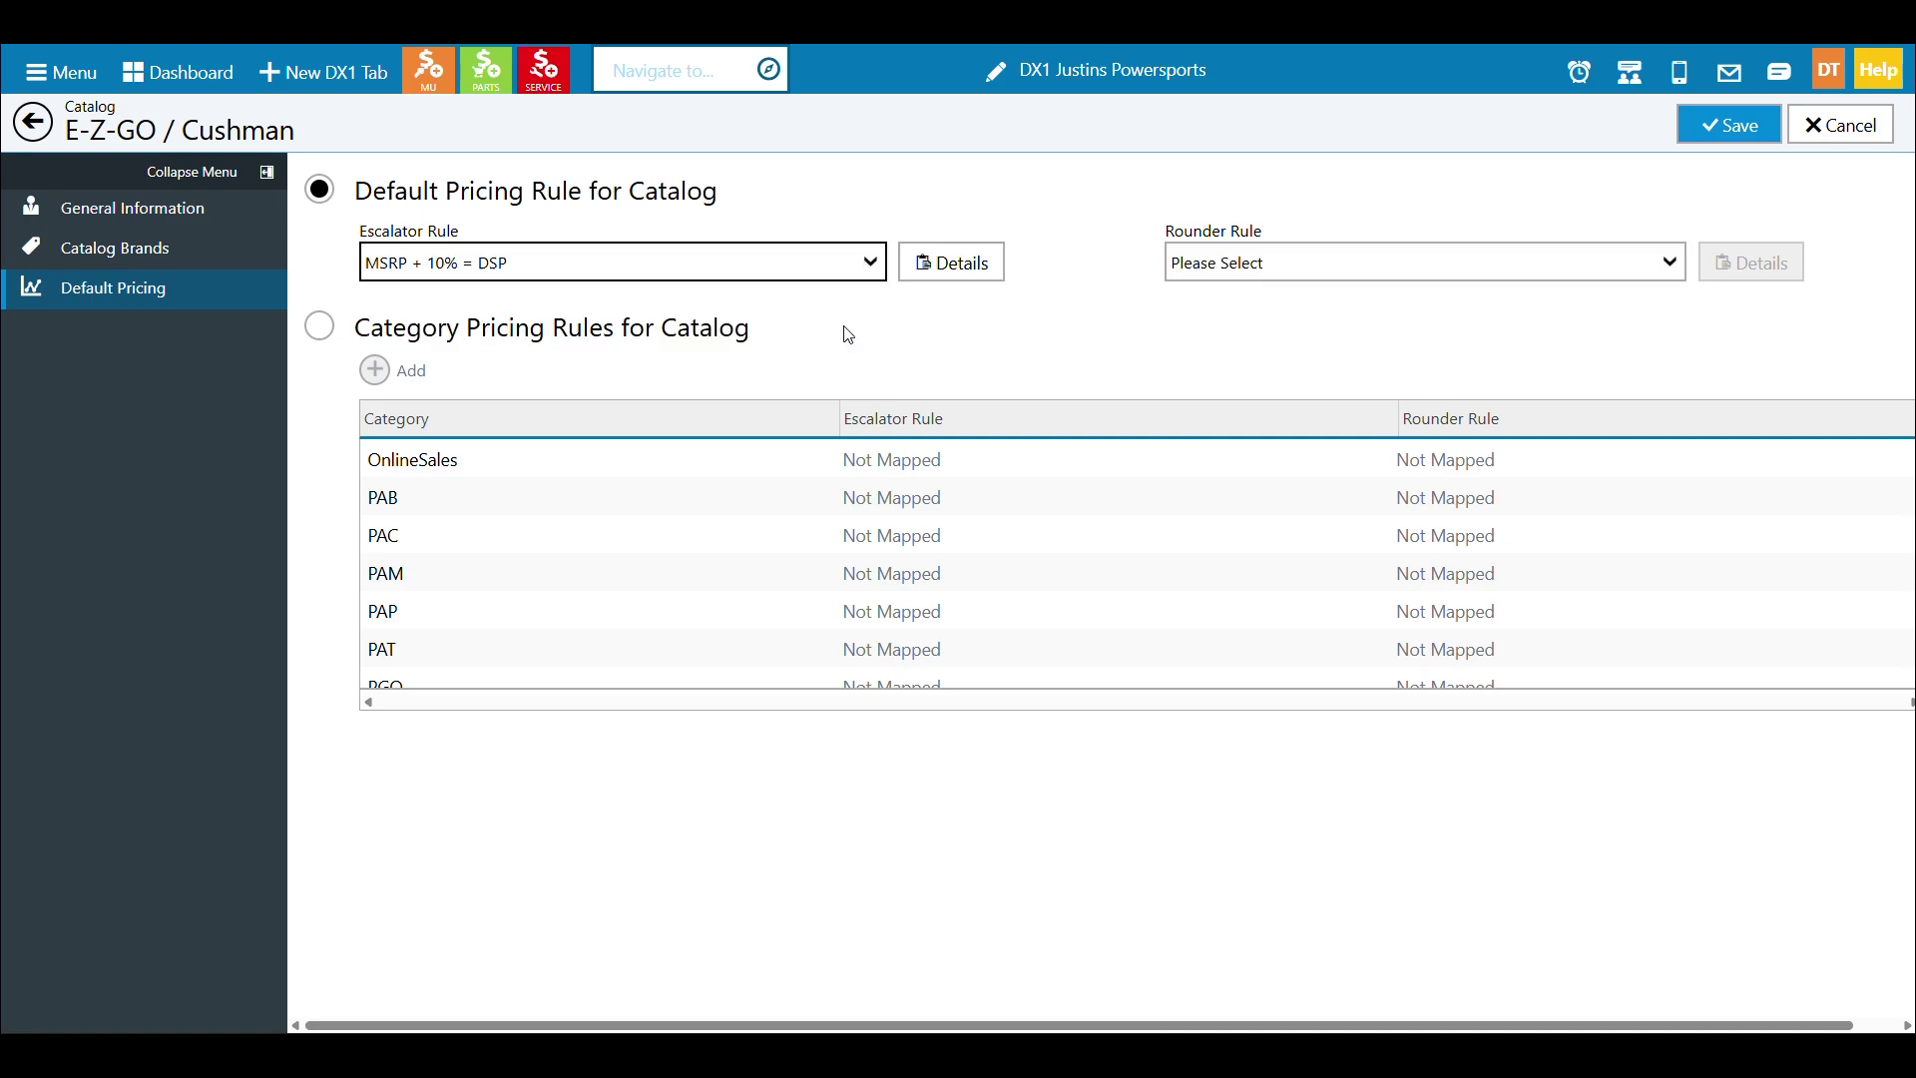
{"action": "left_click", "coordinate": [1347, 264]}
{"action": "left_click", "coordinate": [1337, 324]}
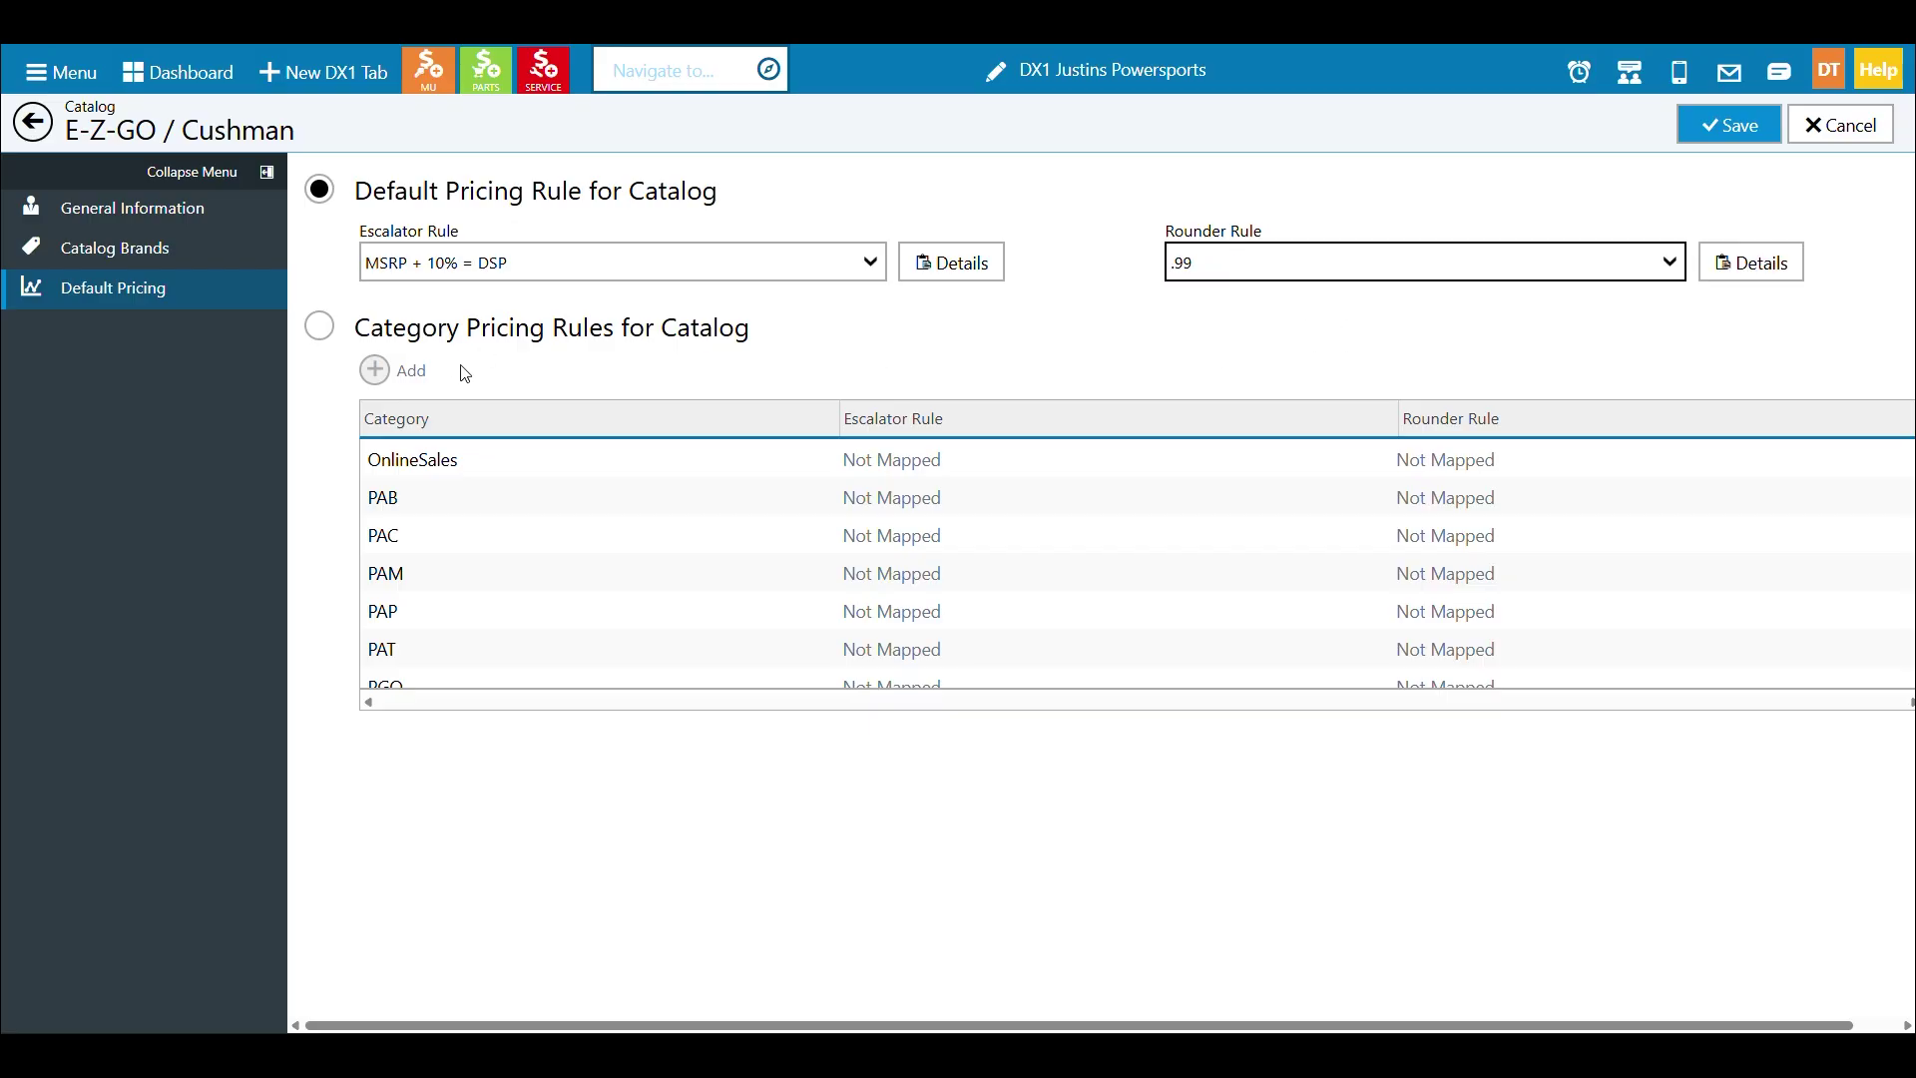
Switch to category pricing rules and map category PAB to the "MSRP + 10% = DSP" escalator and ".99" rounder
{"action": "left_click", "coordinate": [320, 326]}
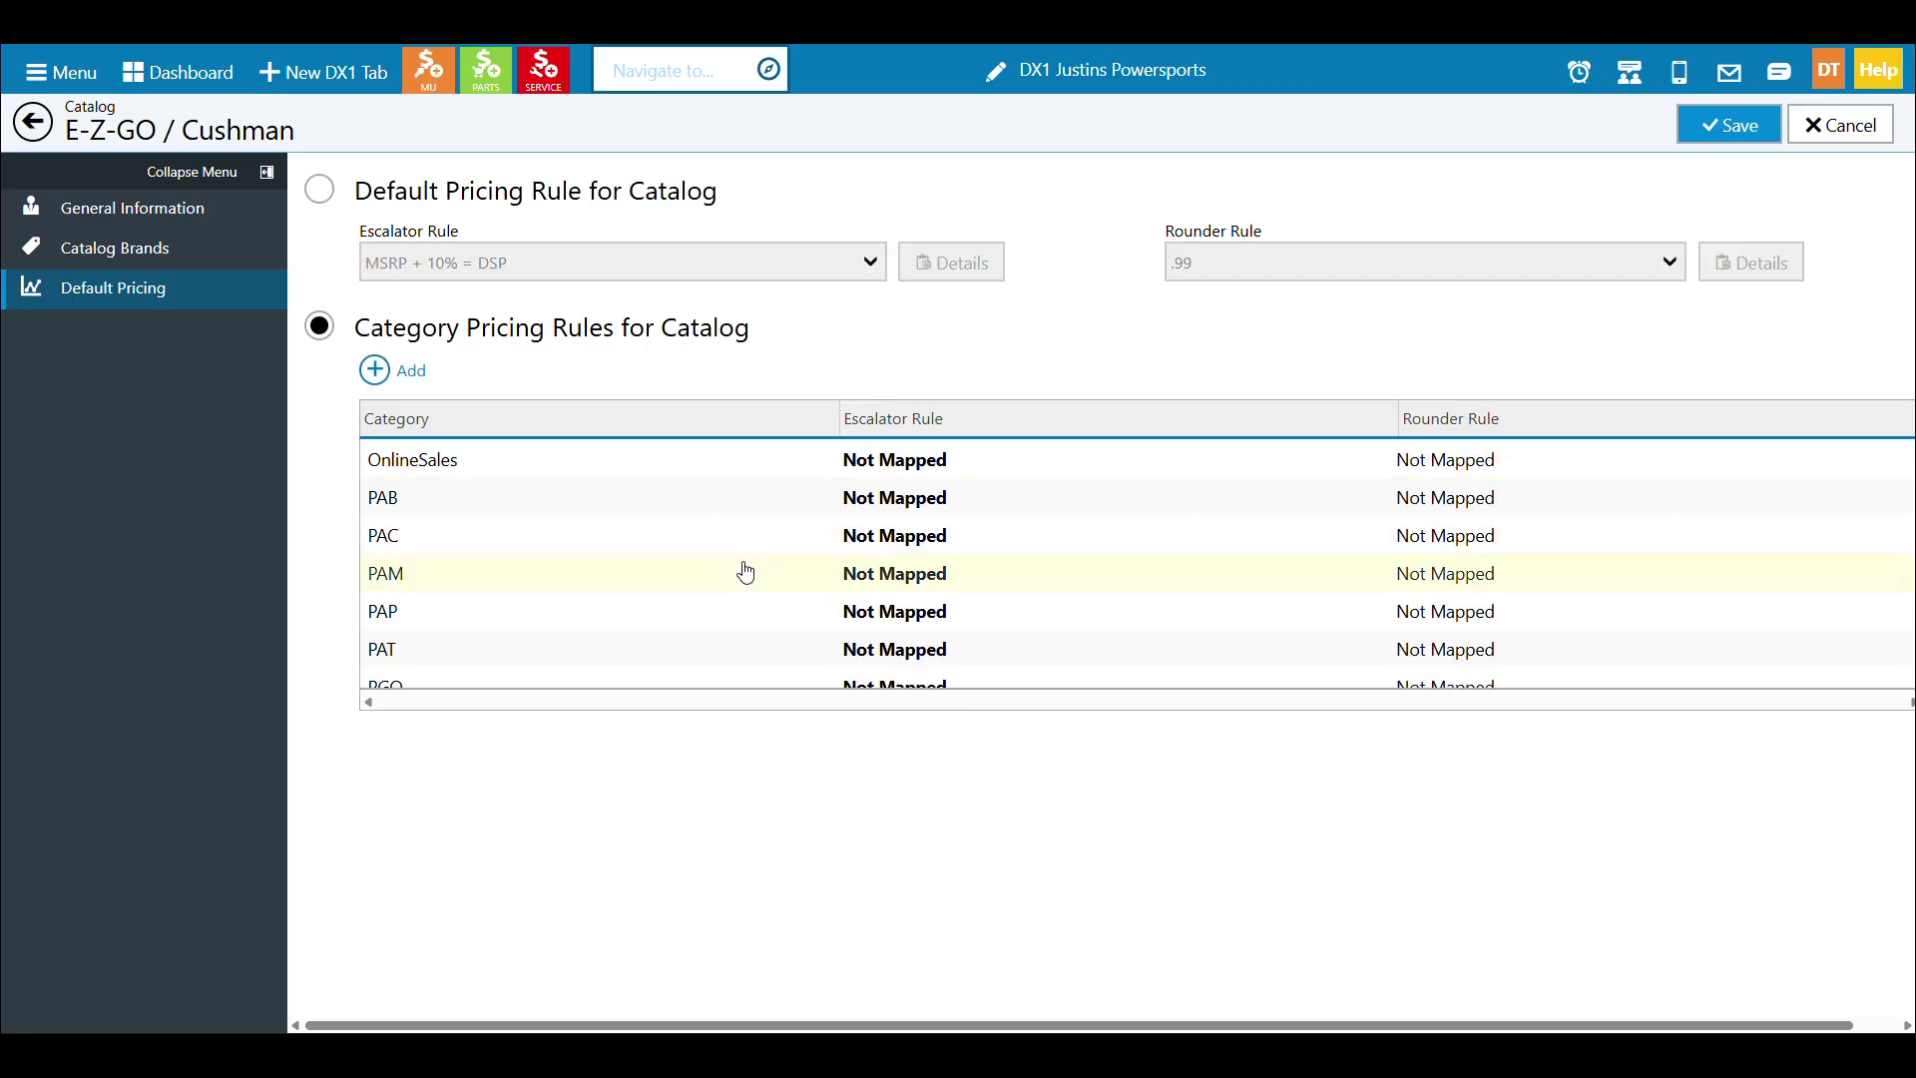
{"action": "left_click", "coordinate": [953, 507]}
{"action": "left_click", "coordinate": [953, 507]}
{"action": "left_click", "coordinate": [918, 572]}
{"action": "left_click", "coordinate": [1506, 507]}
{"action": "left_click", "coordinate": [1502, 507]}
{"action": "left_click", "coordinate": [1481, 569]}
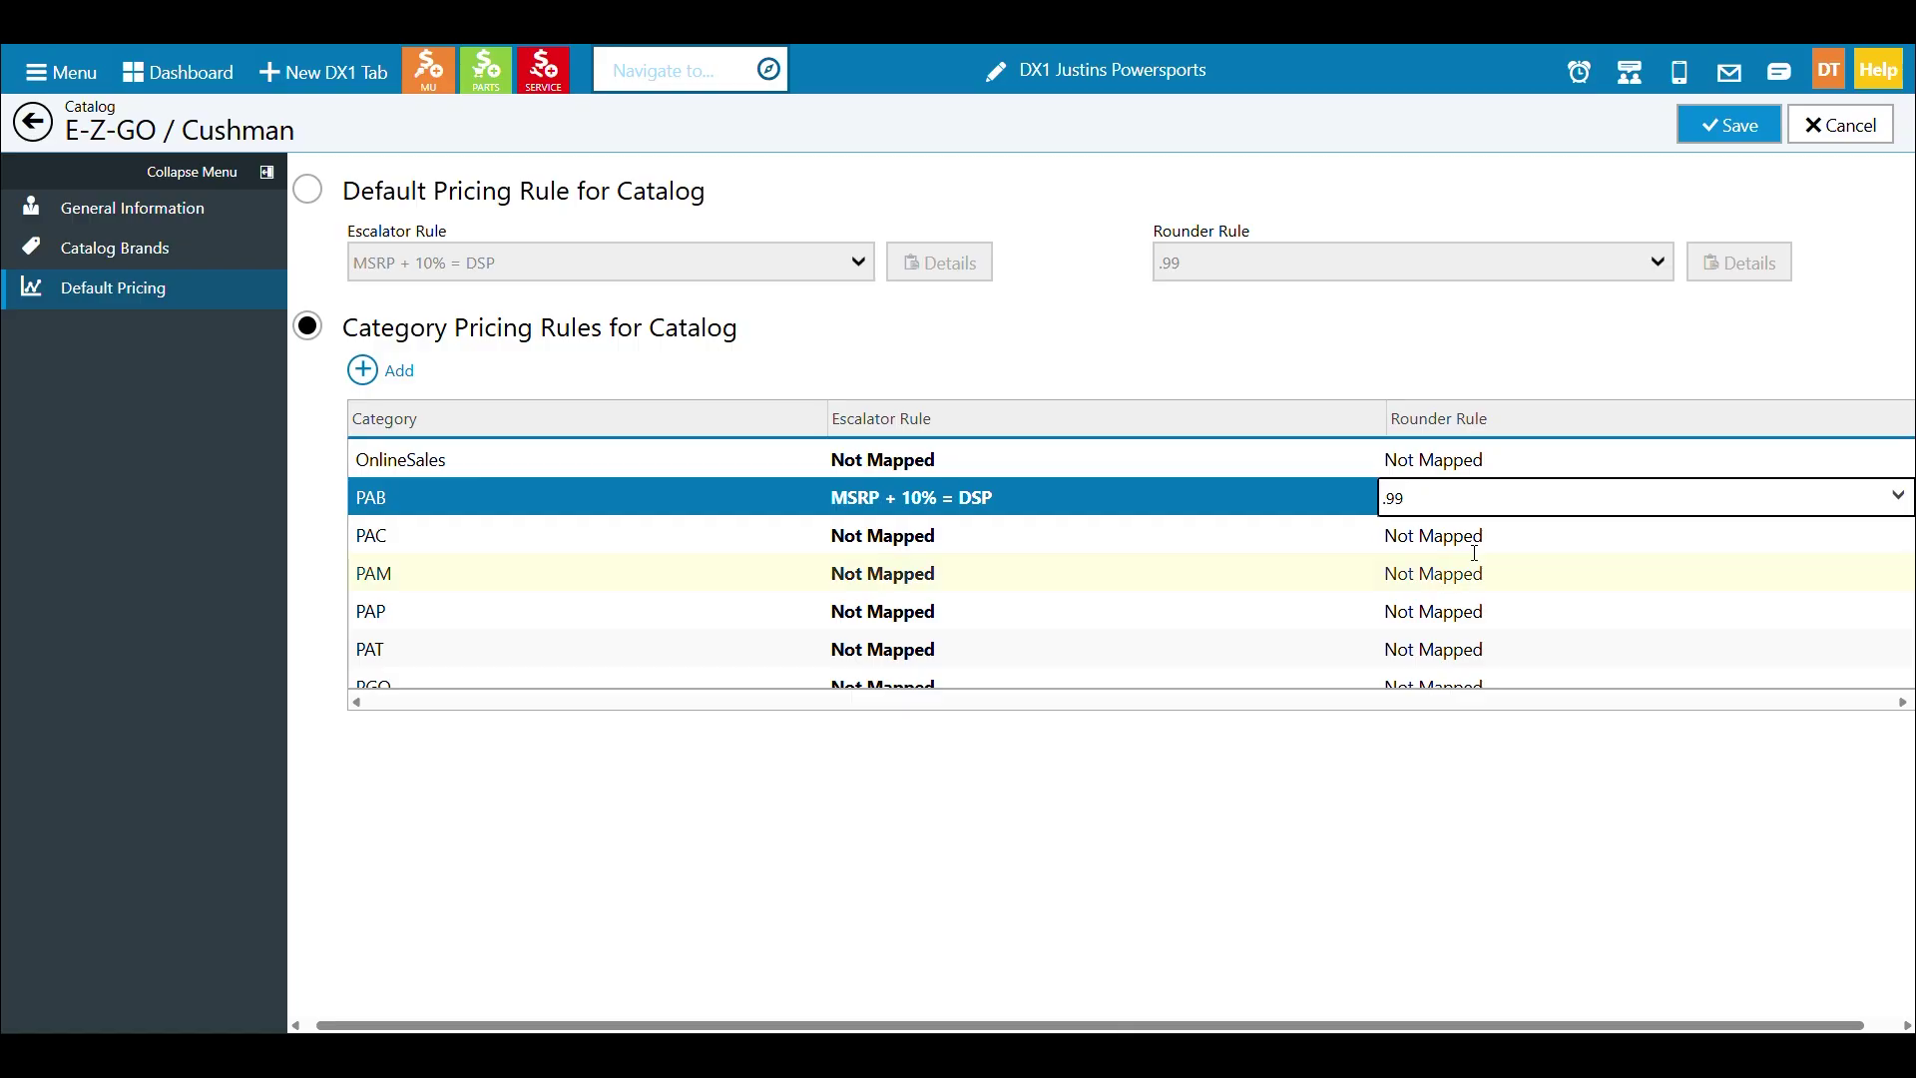
Switch the catalog back to the default pricing rule and save the E-Z-GO / Cushman catalog
{"action": "left_click", "coordinate": [307, 193]}
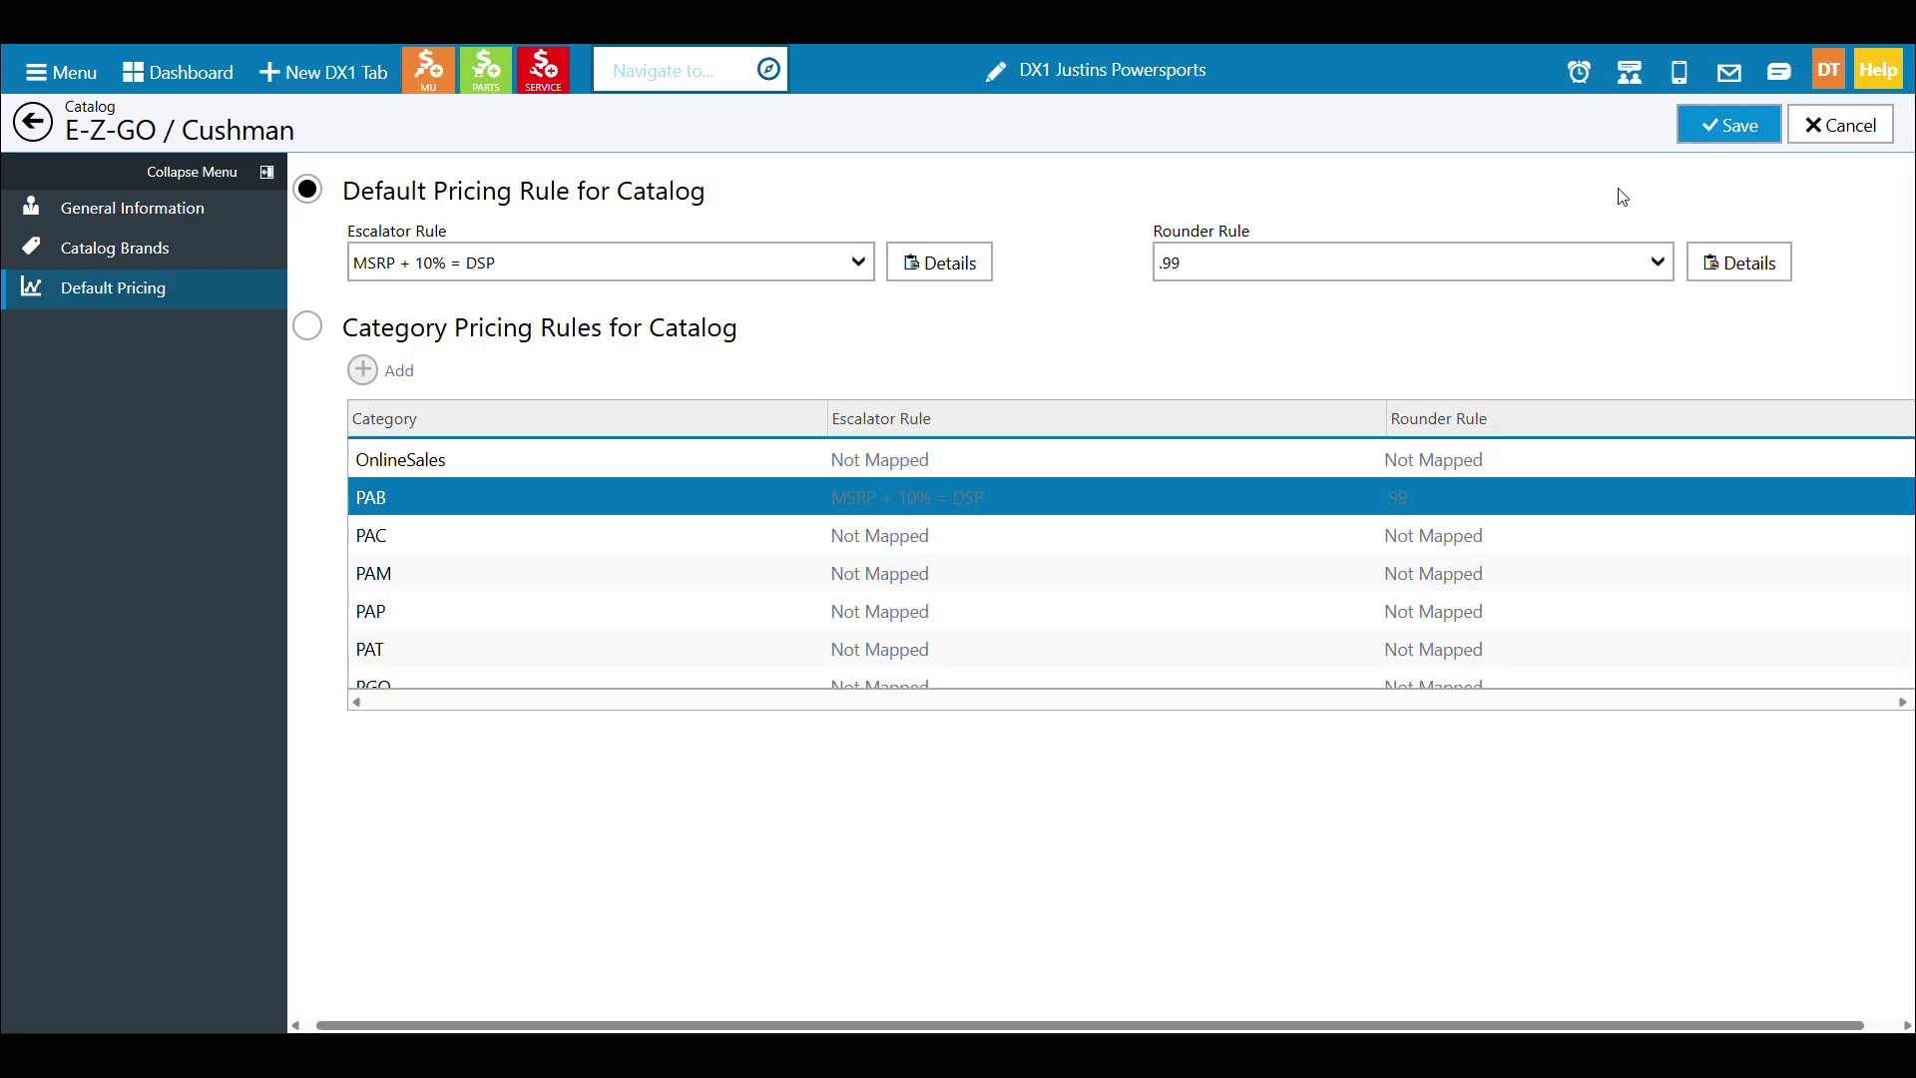
{"action": "left_click", "coordinate": [1704, 131]}
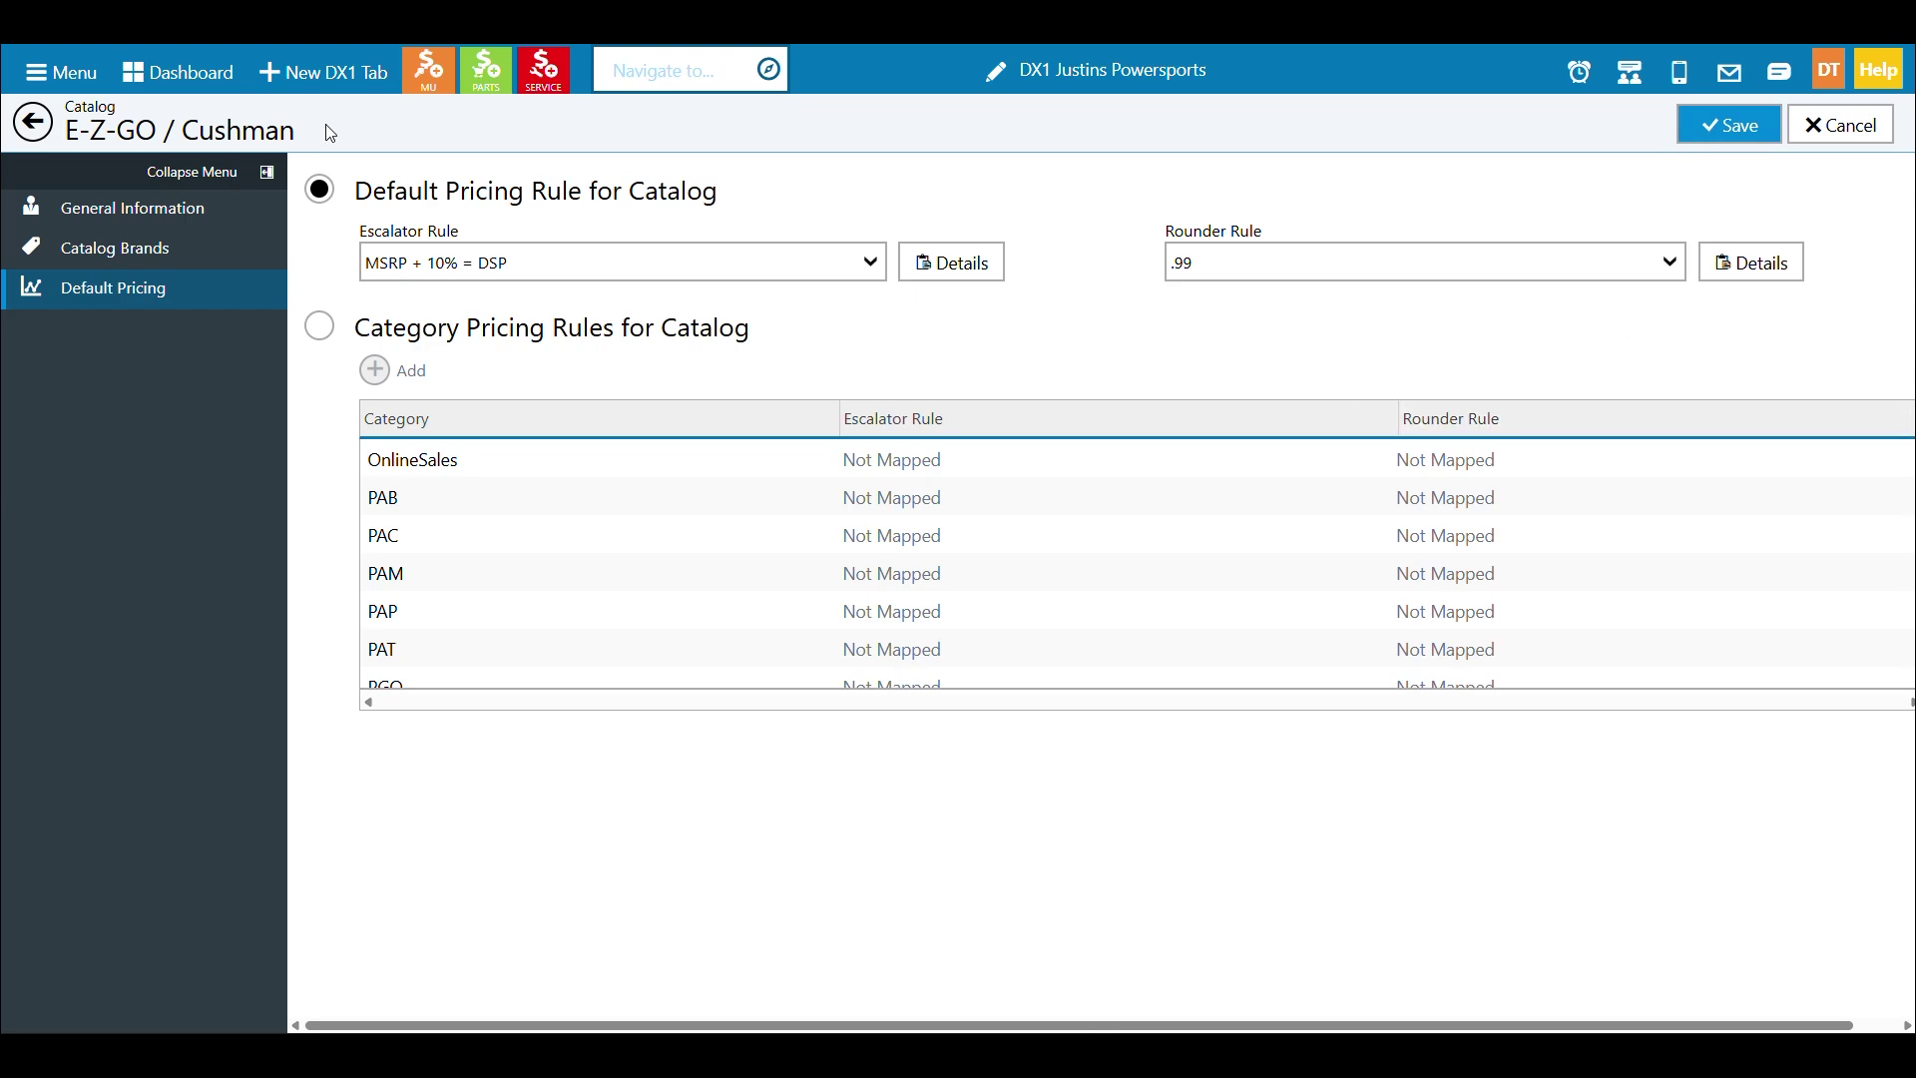
Search the part inventory for "28-111" and open the details of part 28-1111, MEASURING CUP
{"action": "left_click", "coordinate": [213, 80]}
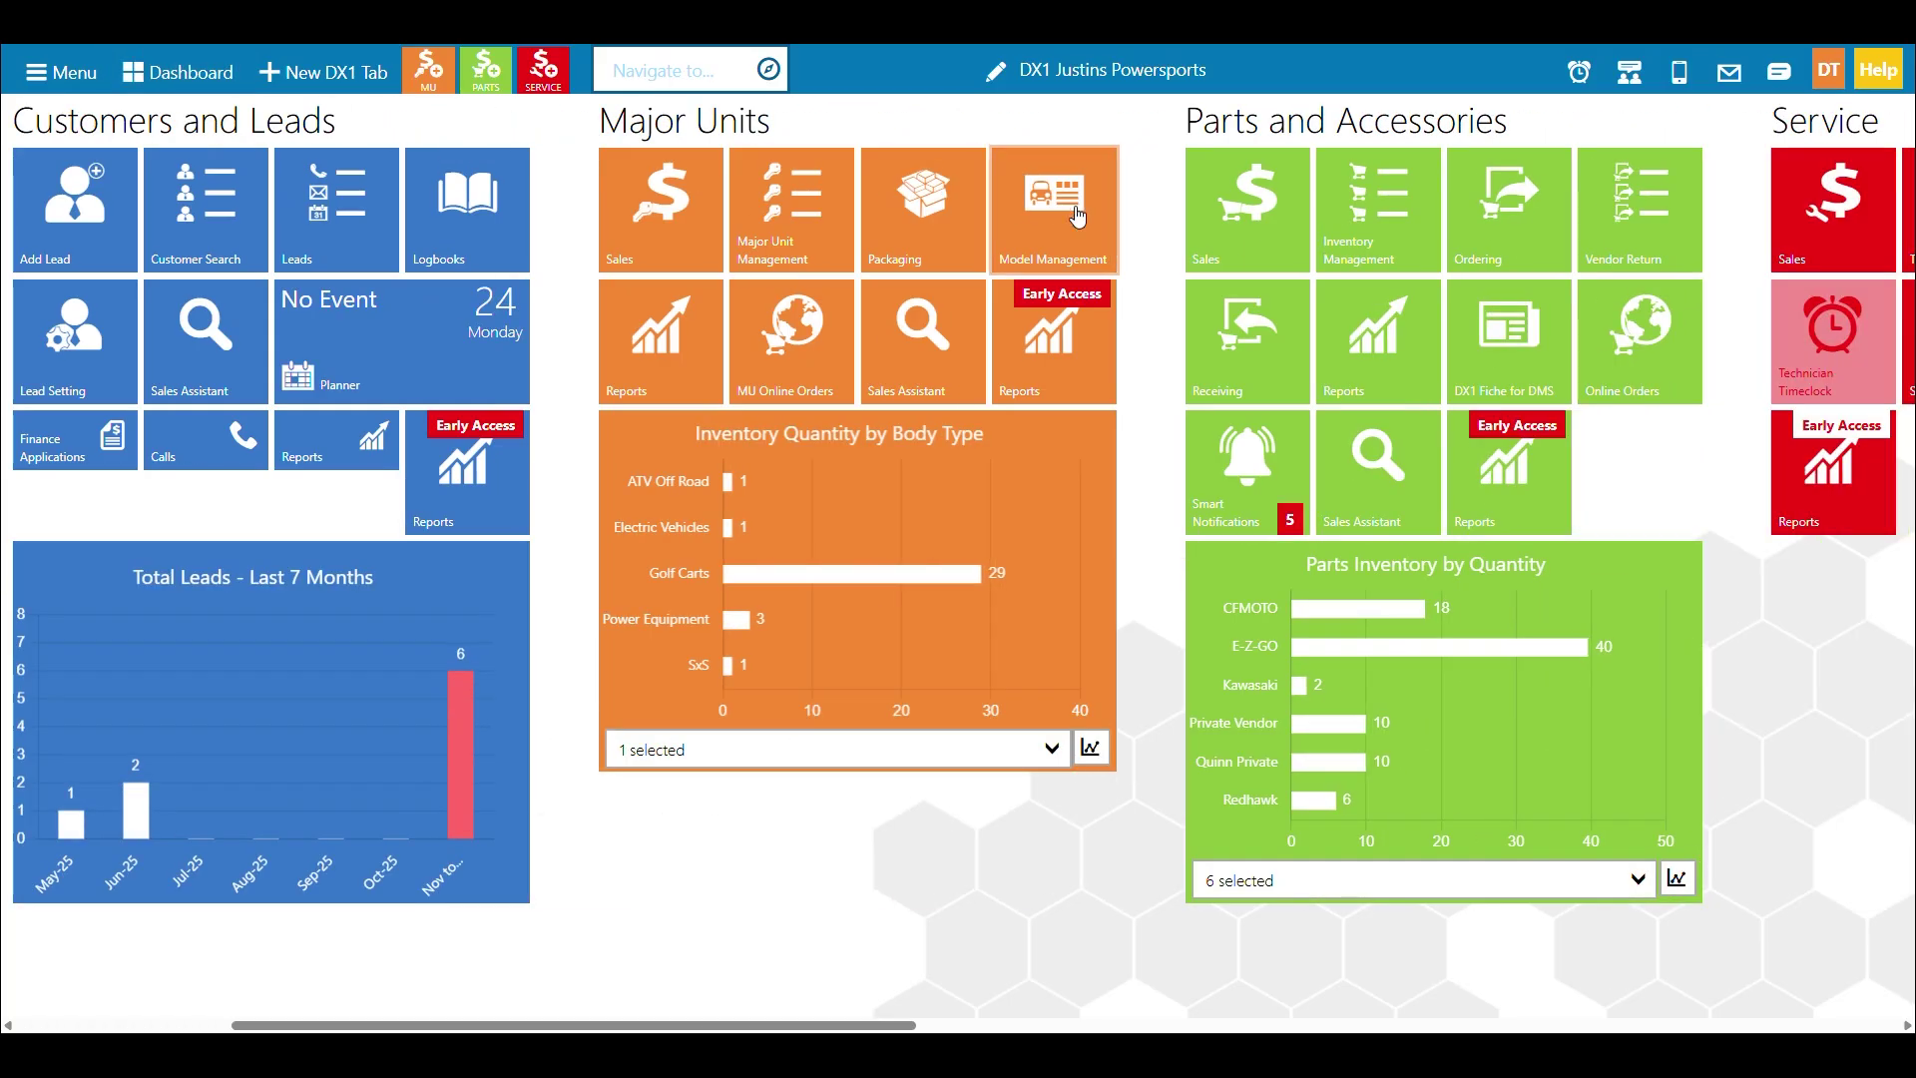
{"action": "left_click", "coordinate": [1329, 228]}
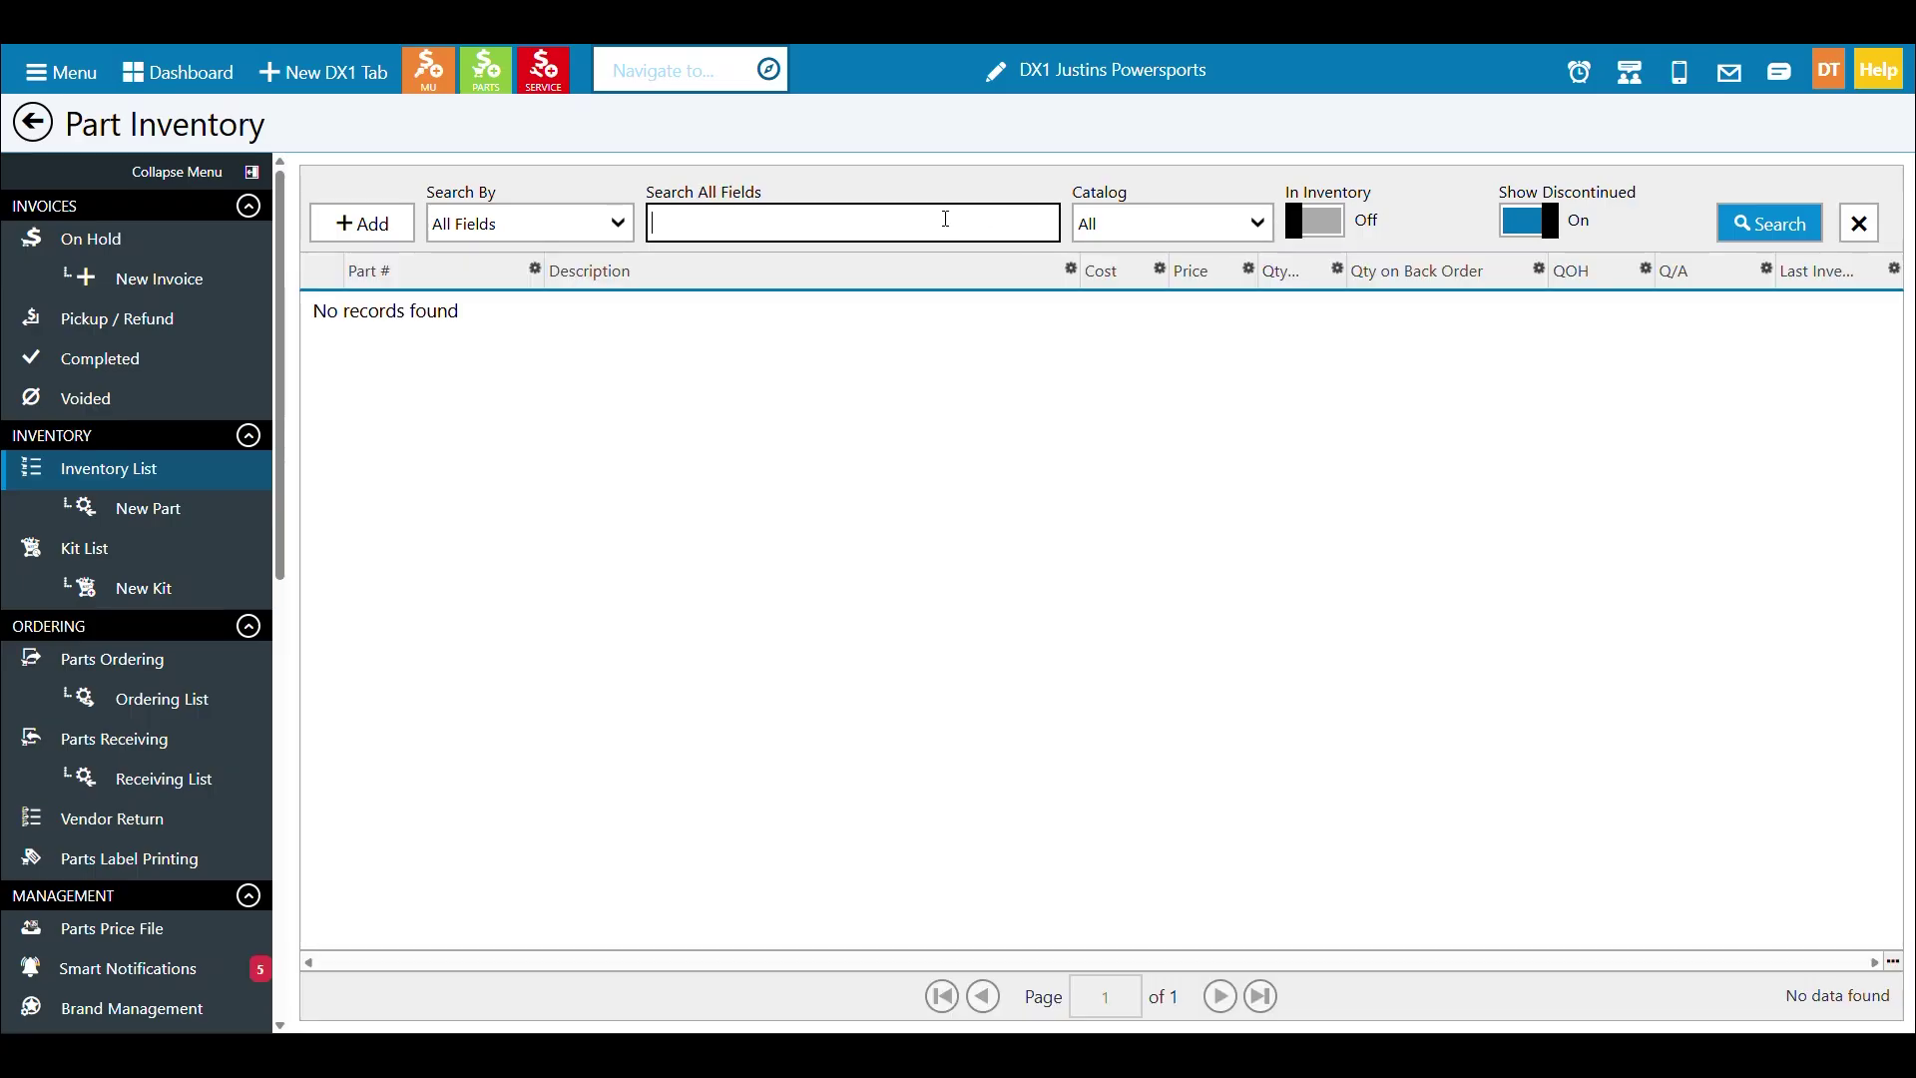
{"action": "type", "text": "28-111"}
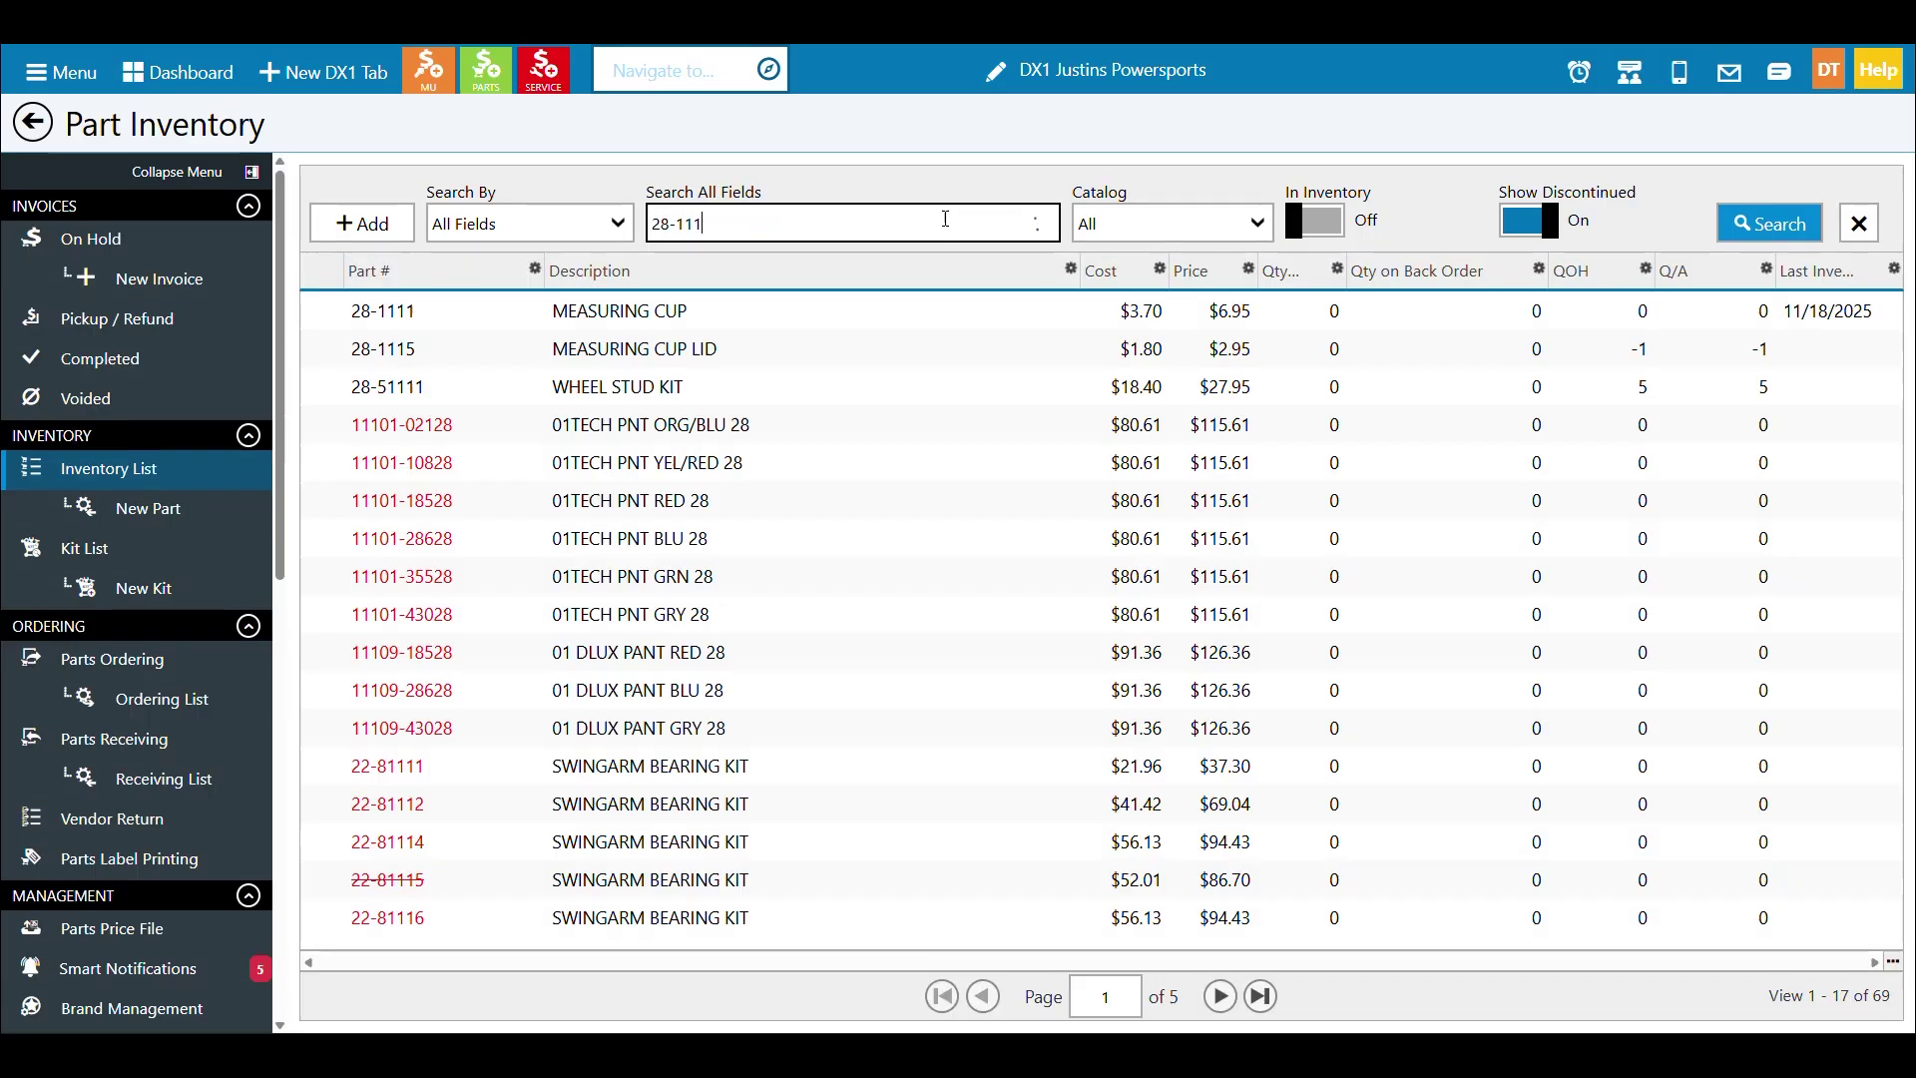
{"action": "double_click", "coordinate": [842, 314]}
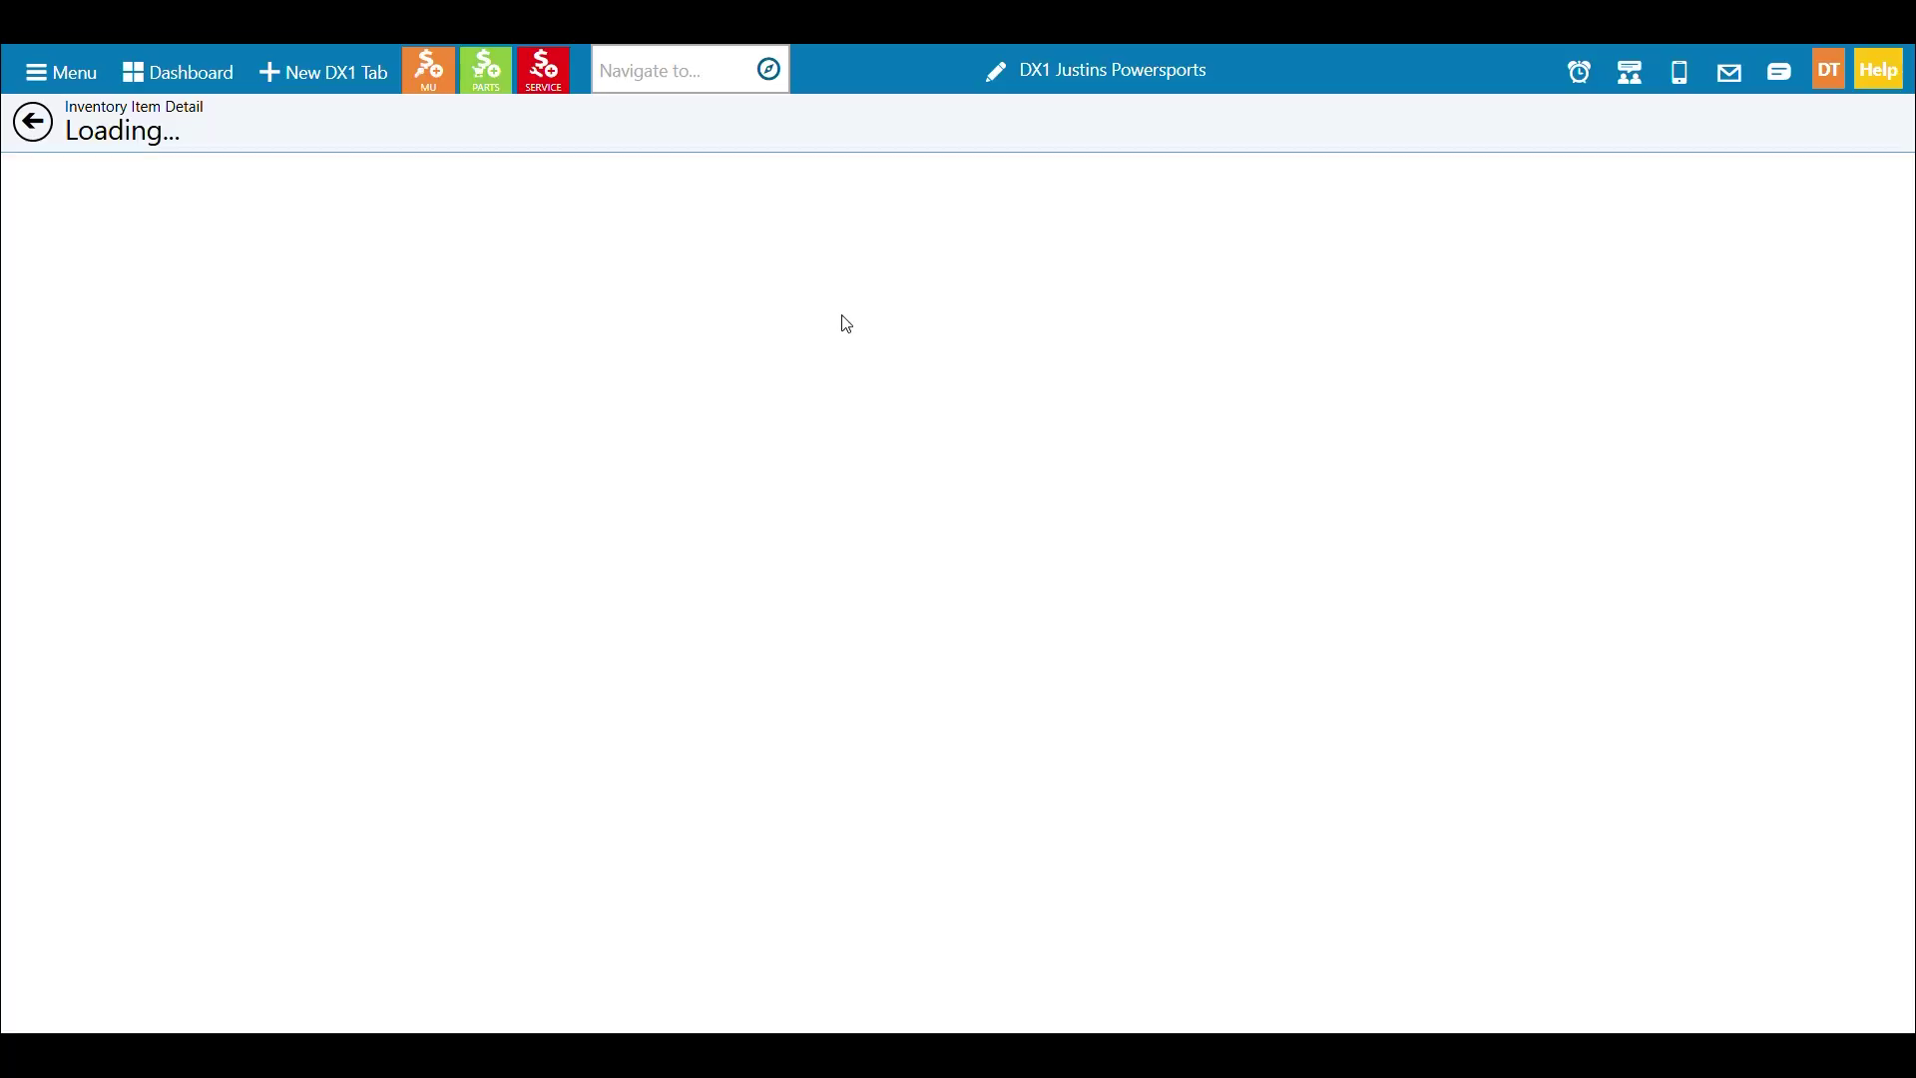
Turn off Apply Escalators and Apply Rounders in the part's pricing, and turn both back on
{"action": "scroll", "coordinate": [1237, 386], "scroll_direction": "down", "scroll_amount": 2}
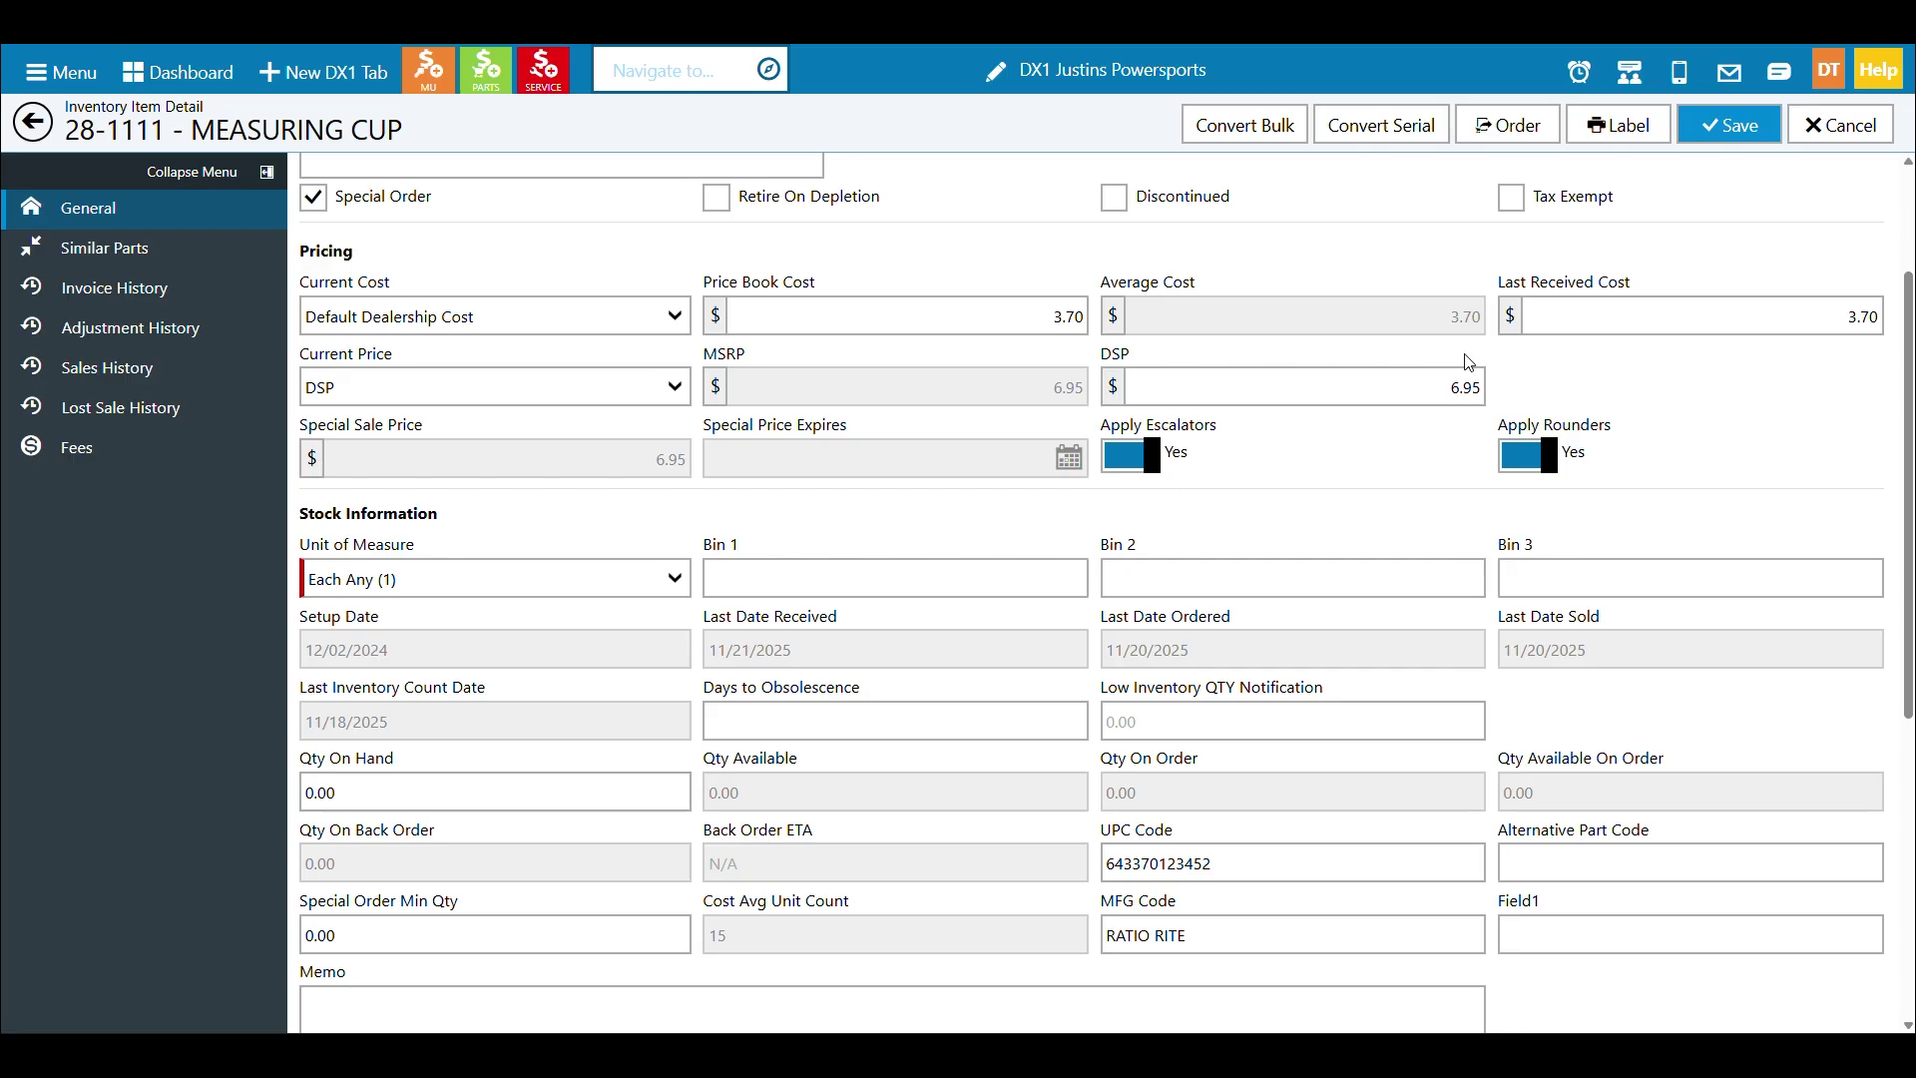
{"action": "left_click", "coordinate": [1165, 459]}
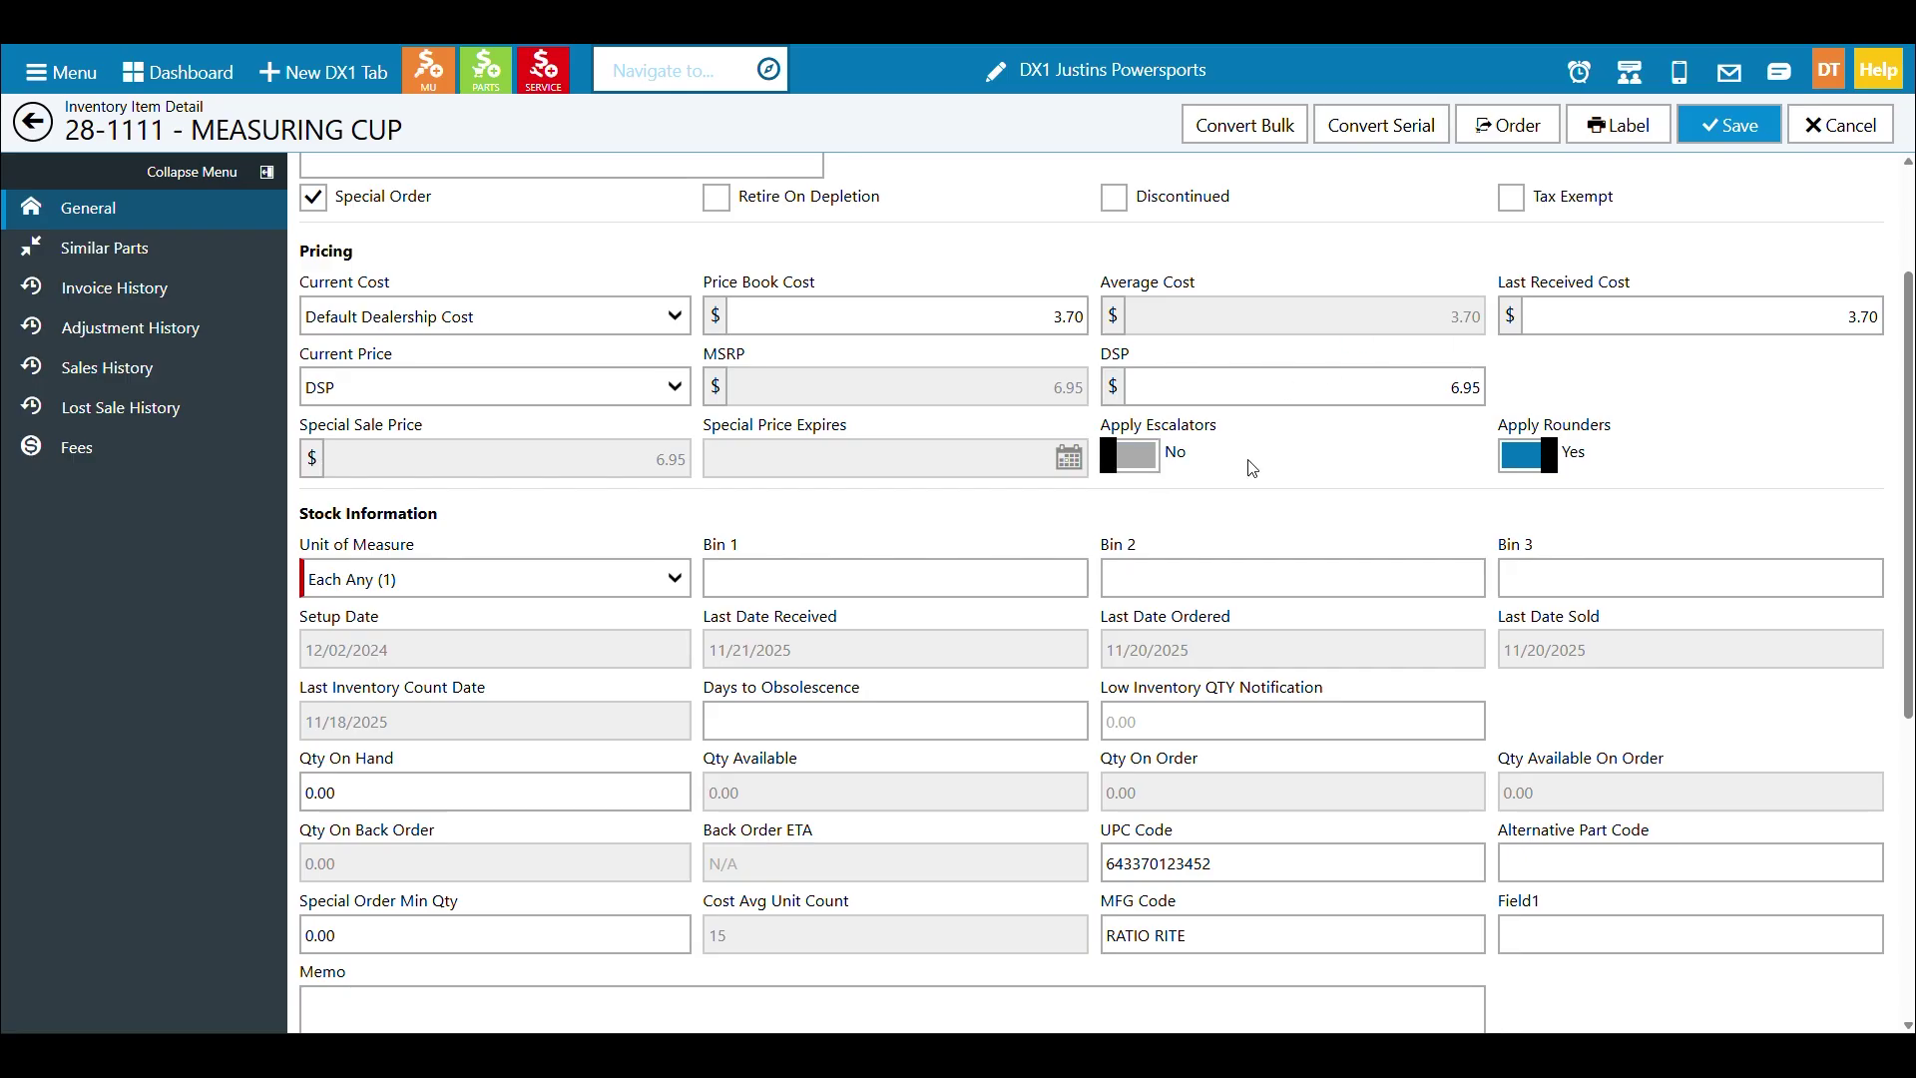
{"action": "left_click", "coordinate": [1522, 459]}
{"action": "left_click", "coordinate": [1163, 469]}
{"action": "left_click", "coordinate": [1512, 469]}
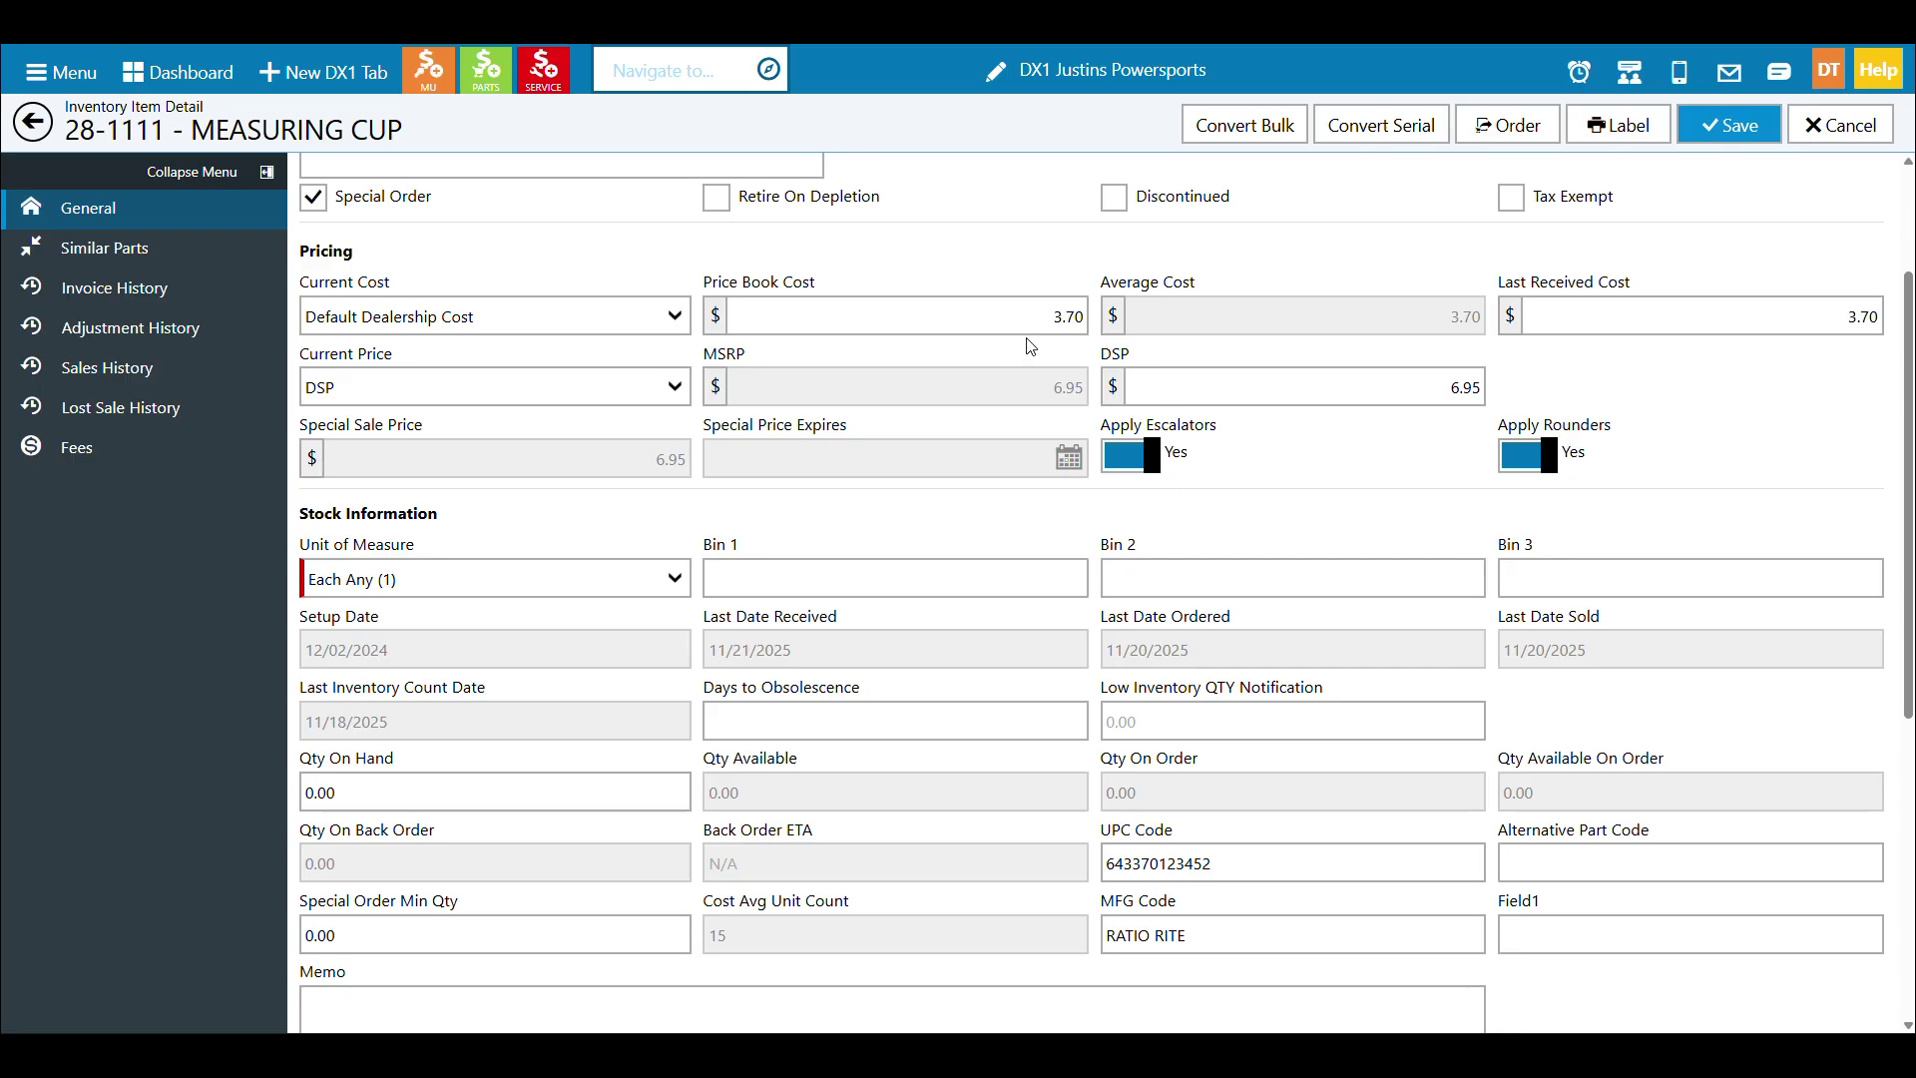
{"action": "scroll", "coordinate": [1018, 320], "scroll_direction": "up", "scroll_amount": 3}
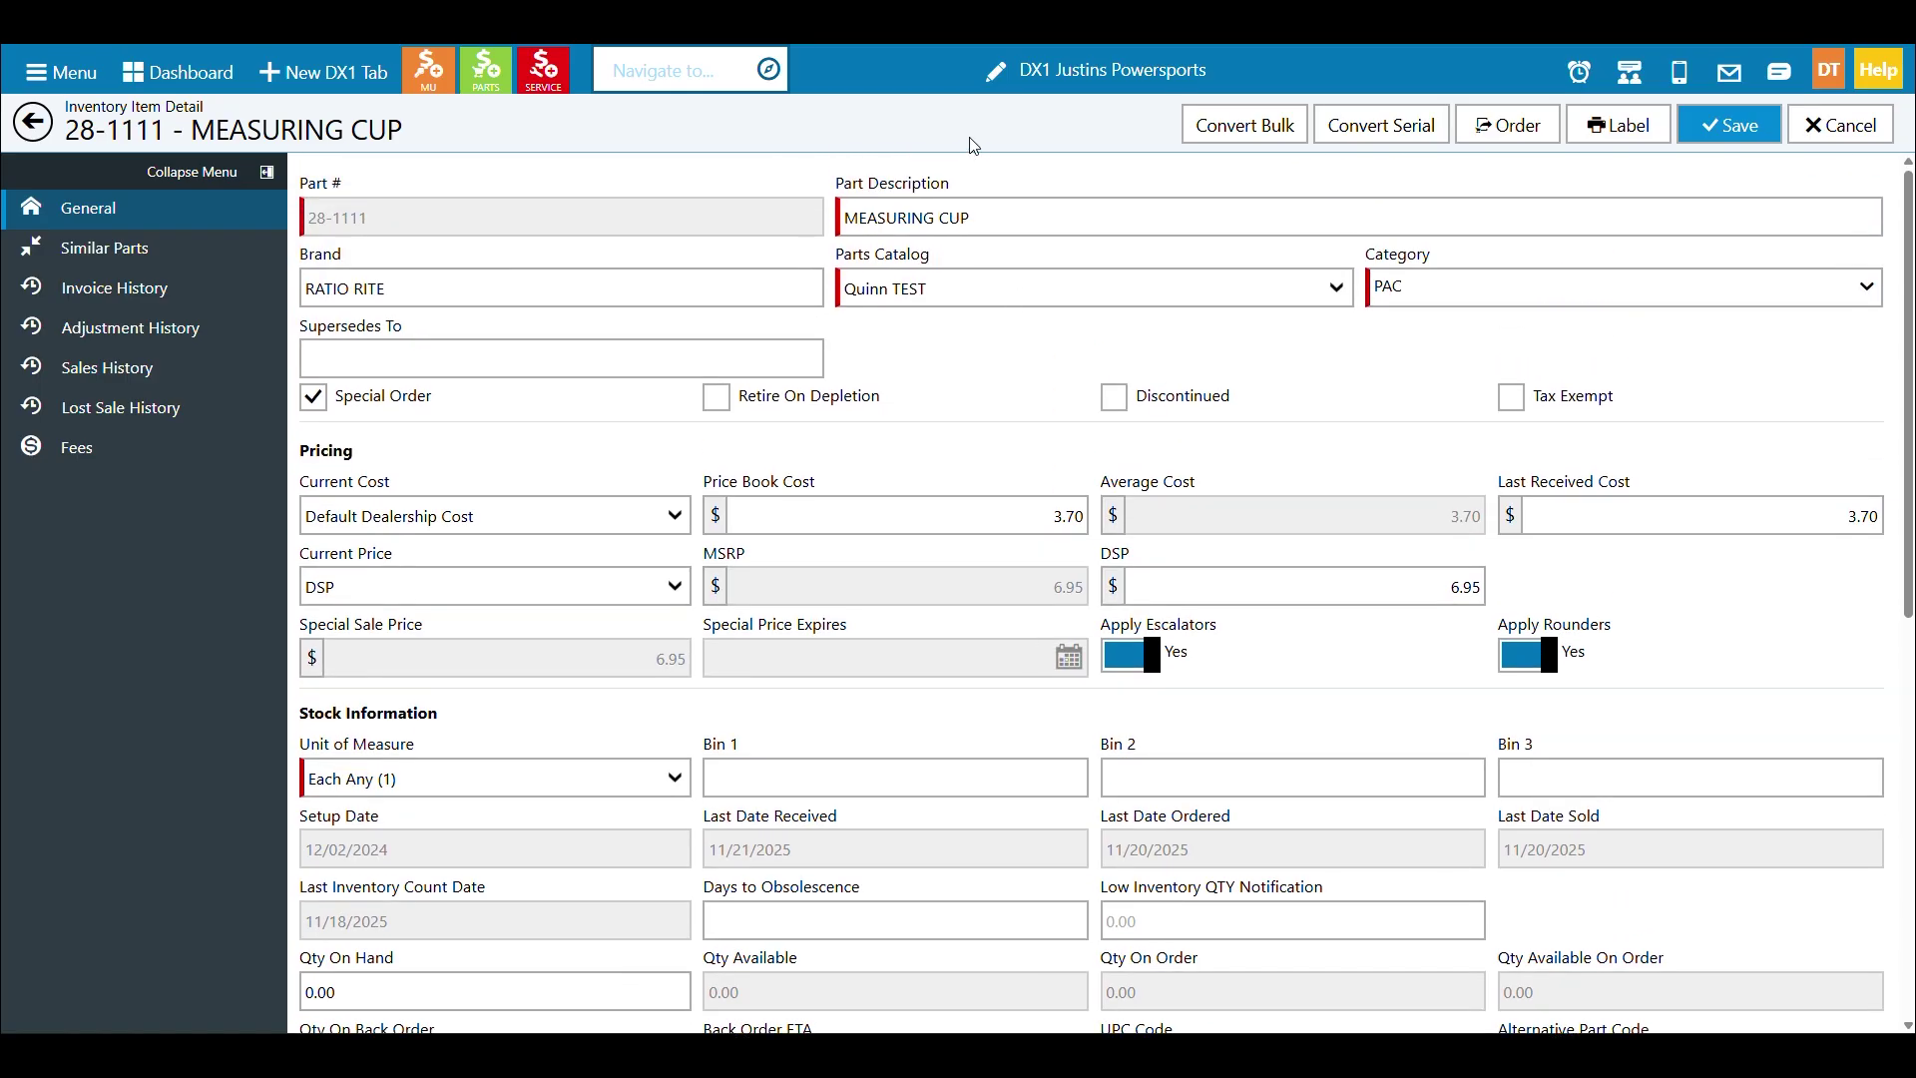